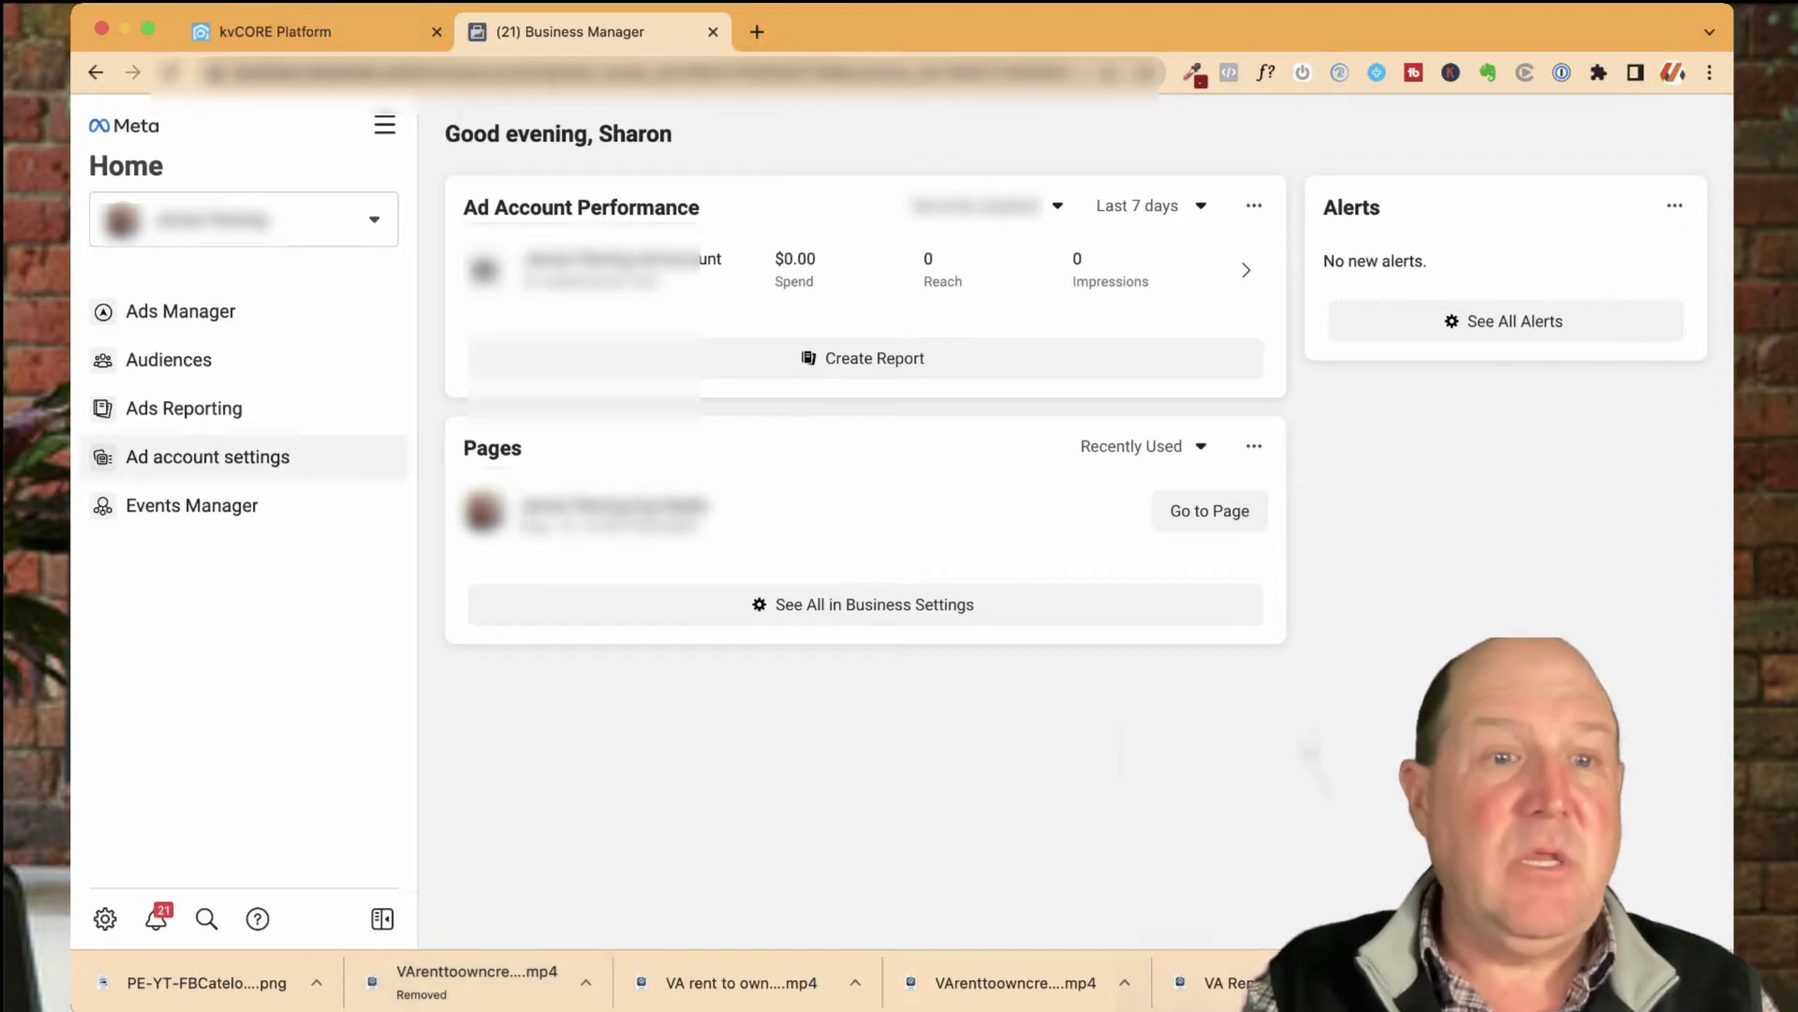
- Open Business settings and list the business's catalogs under Data Sources
left_click(105, 918)
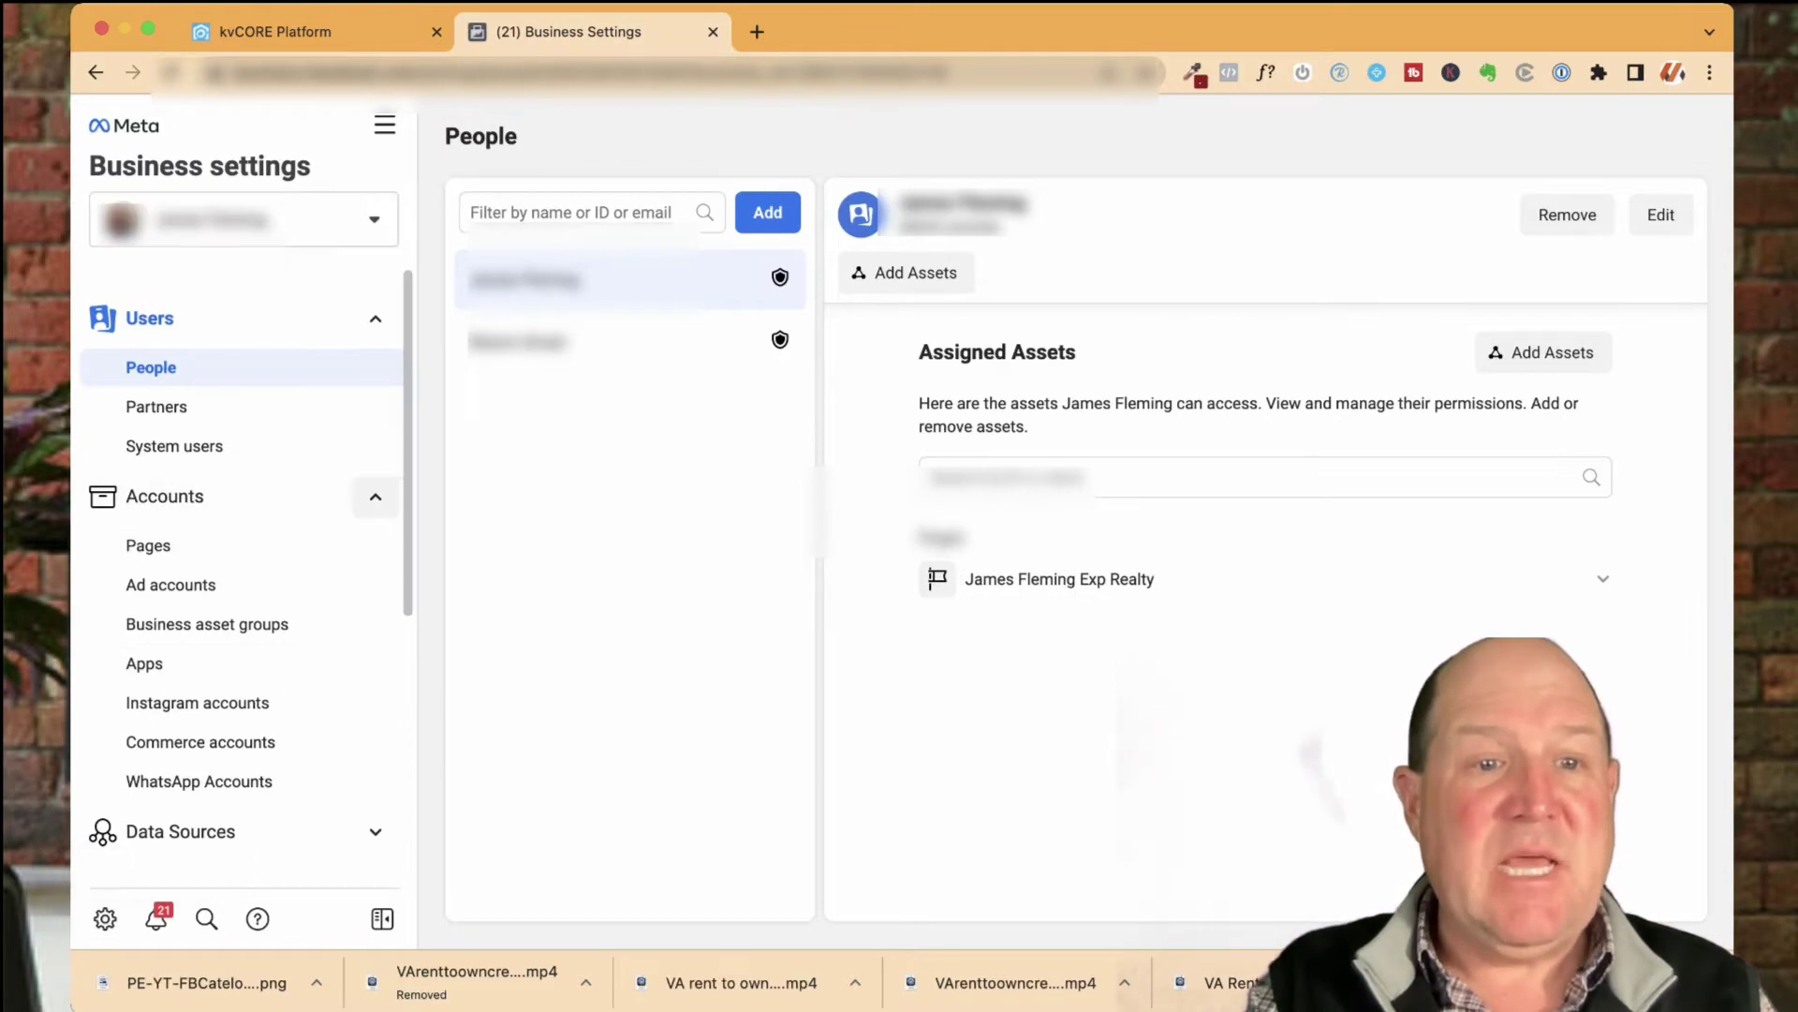
left_click(374, 496)
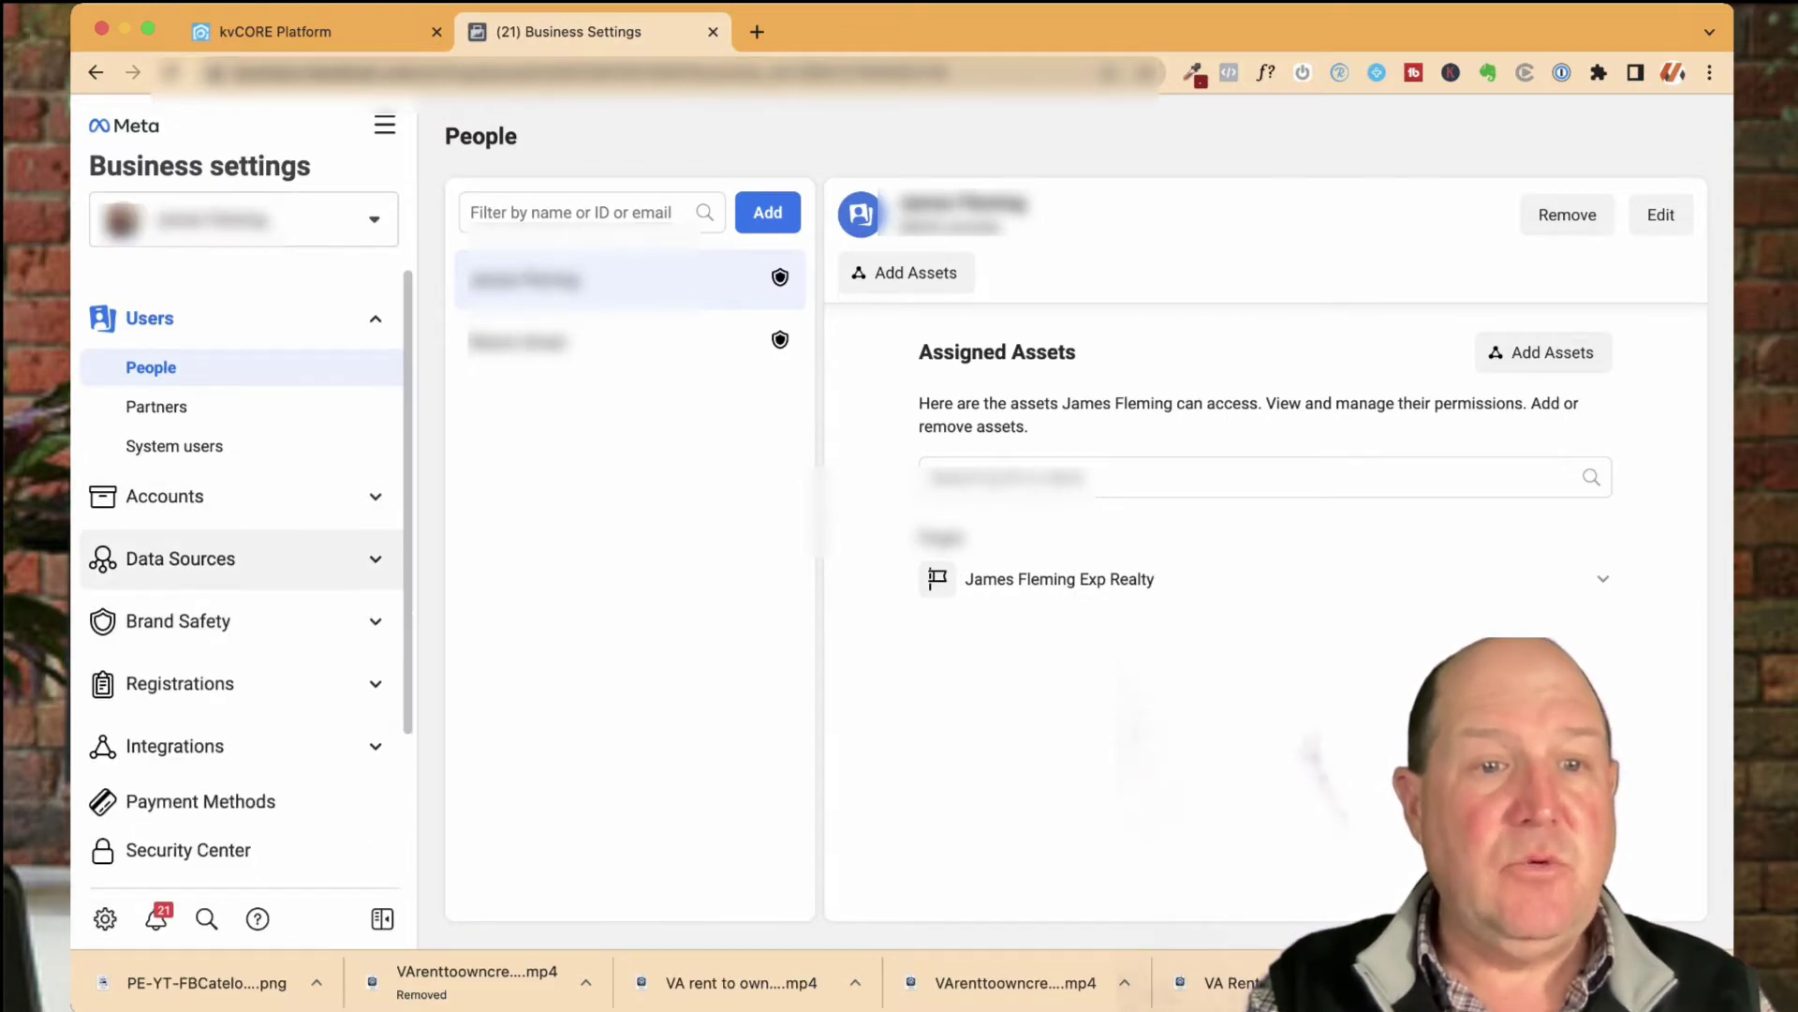
left_click(234, 559)
left_click(157, 608)
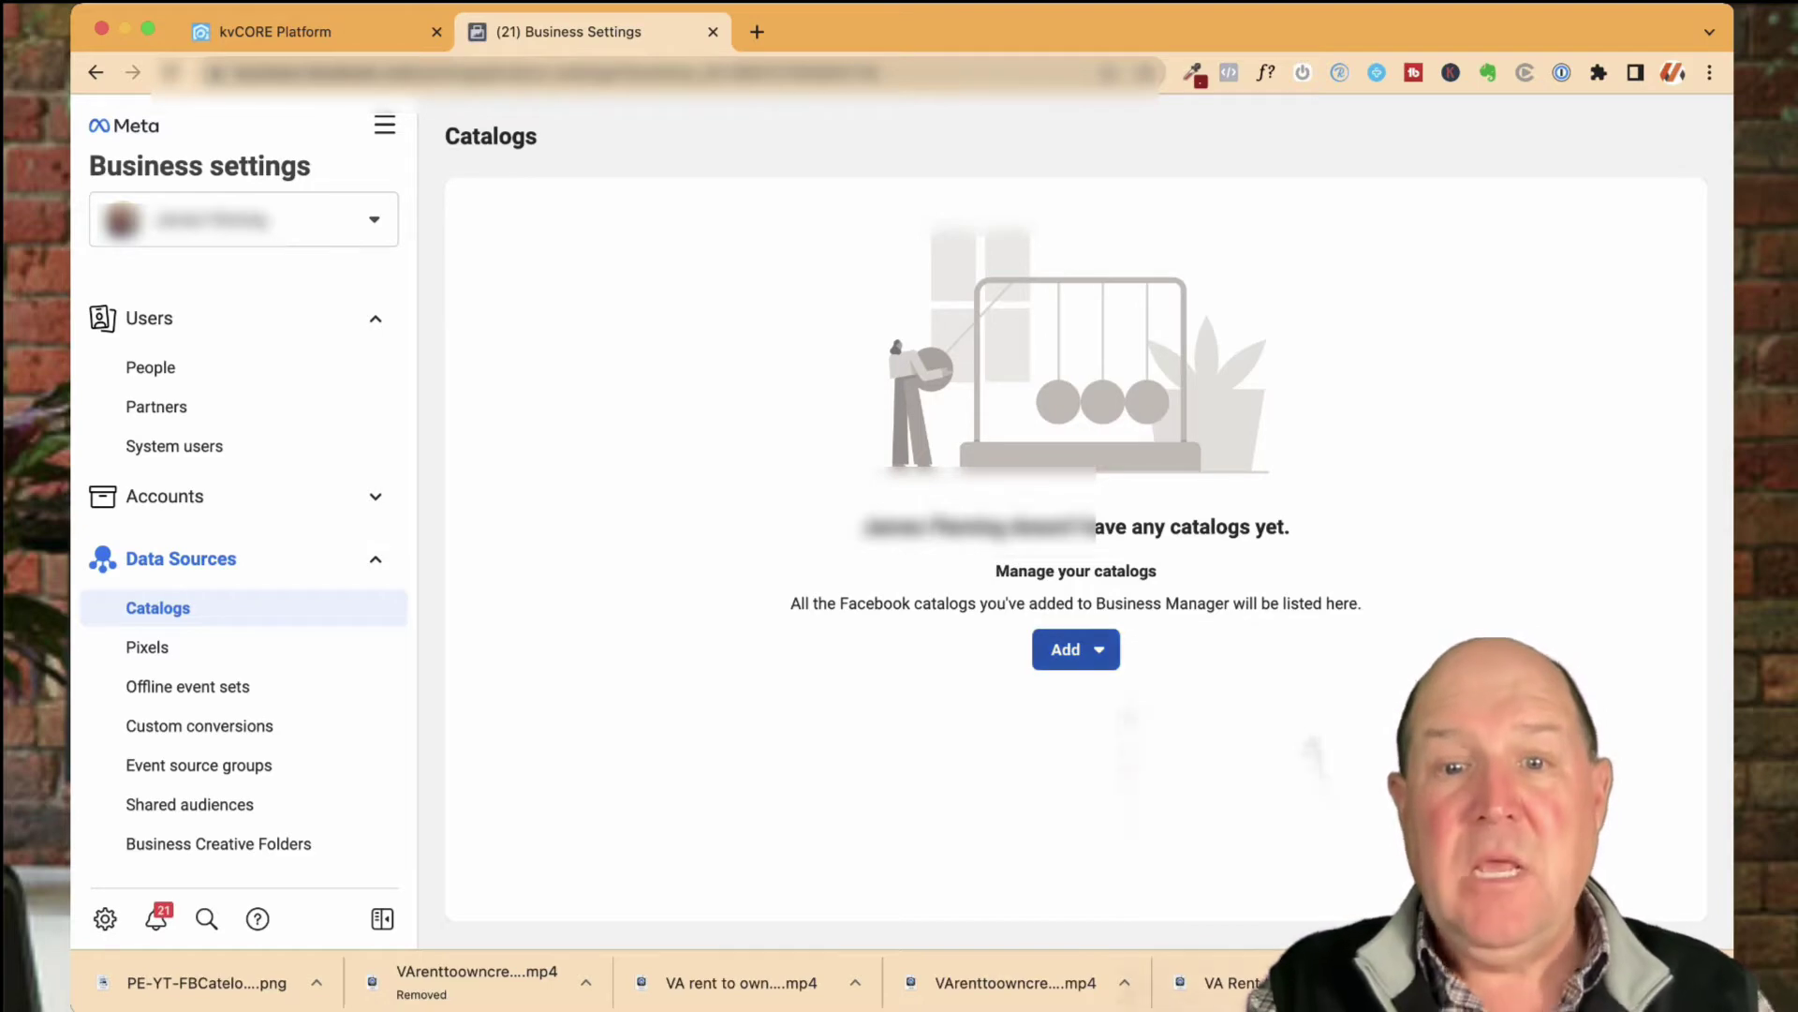
- Start a new Home listings catalog named after the agent's listings
left_click(1076, 649)
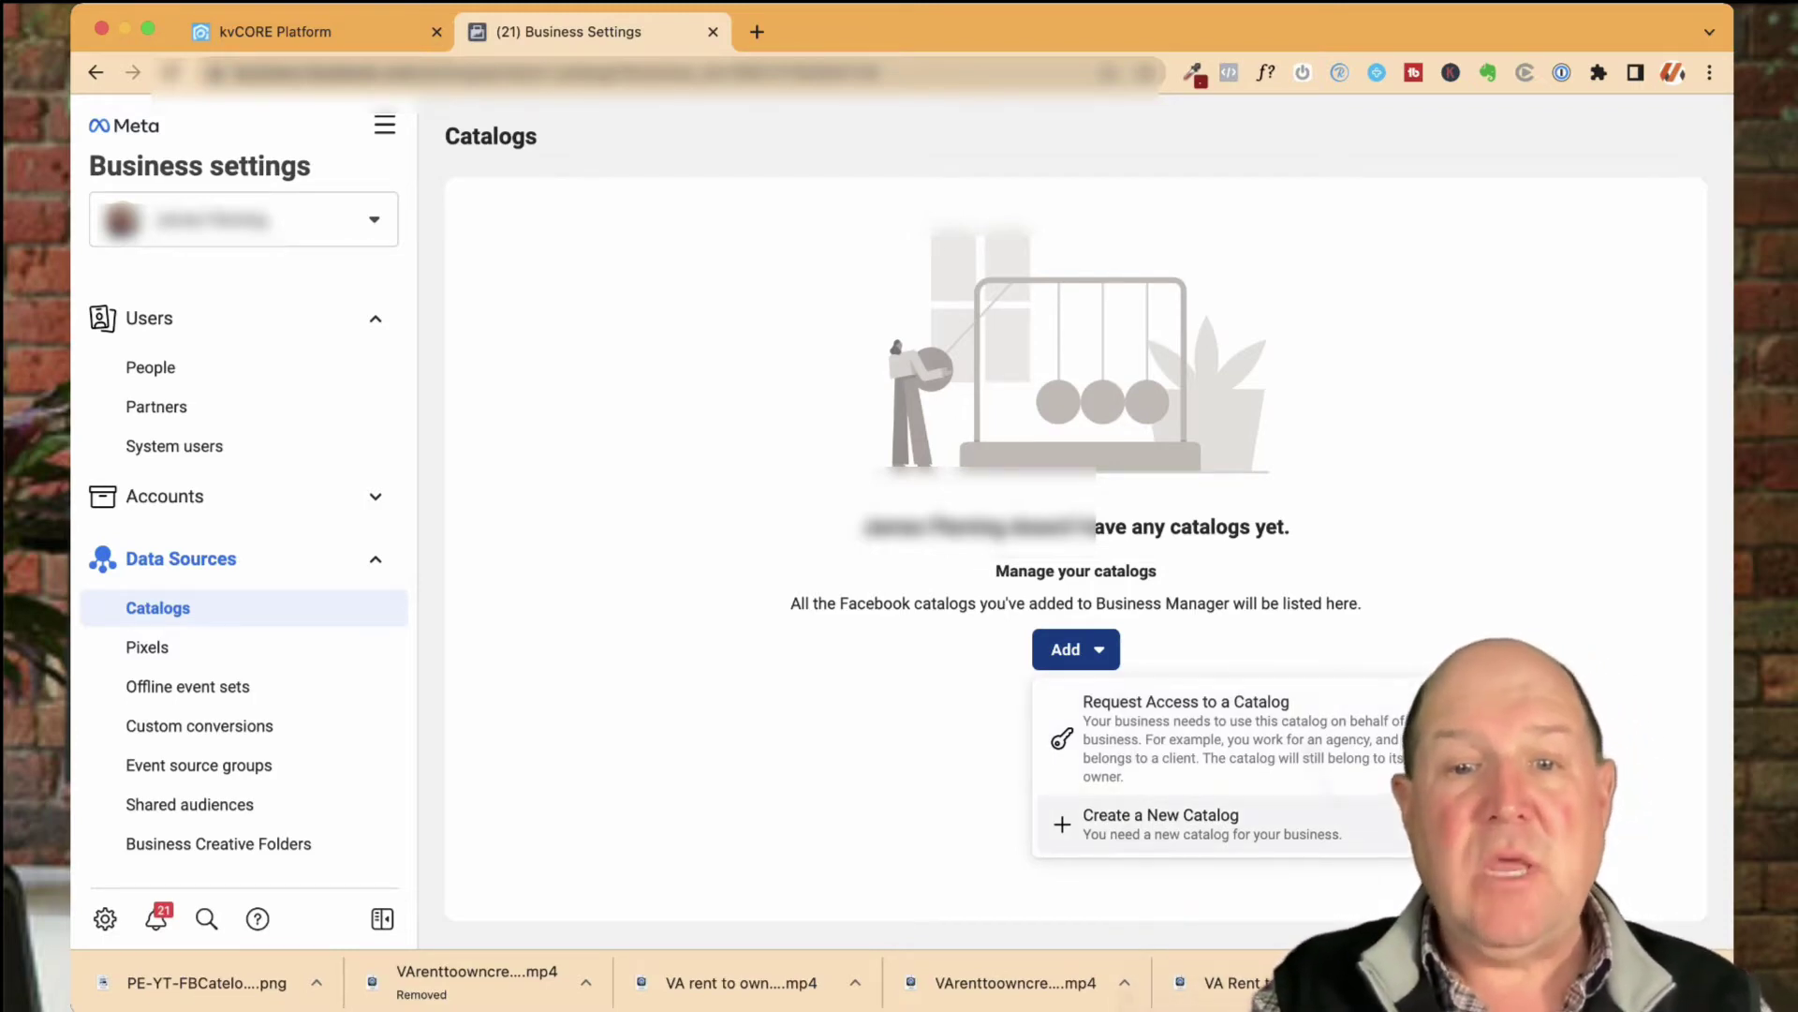
left_click(1161, 824)
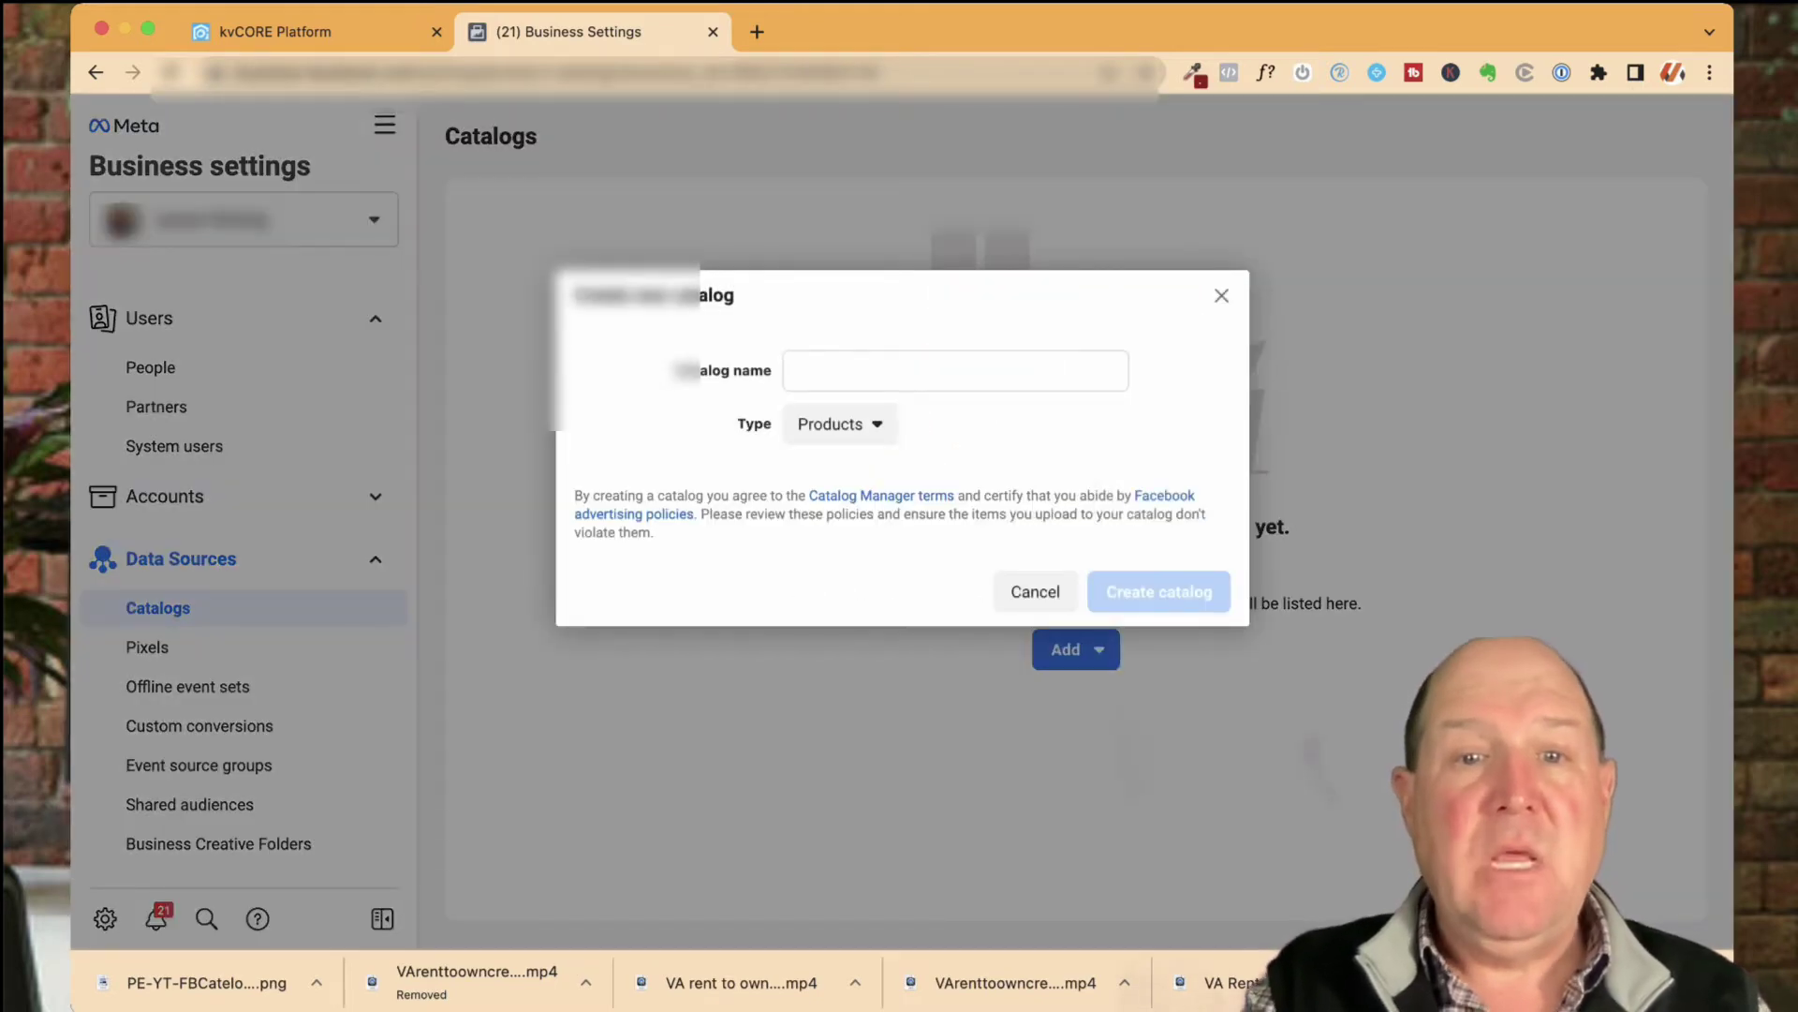
left_click(955, 370)
type("Flem")
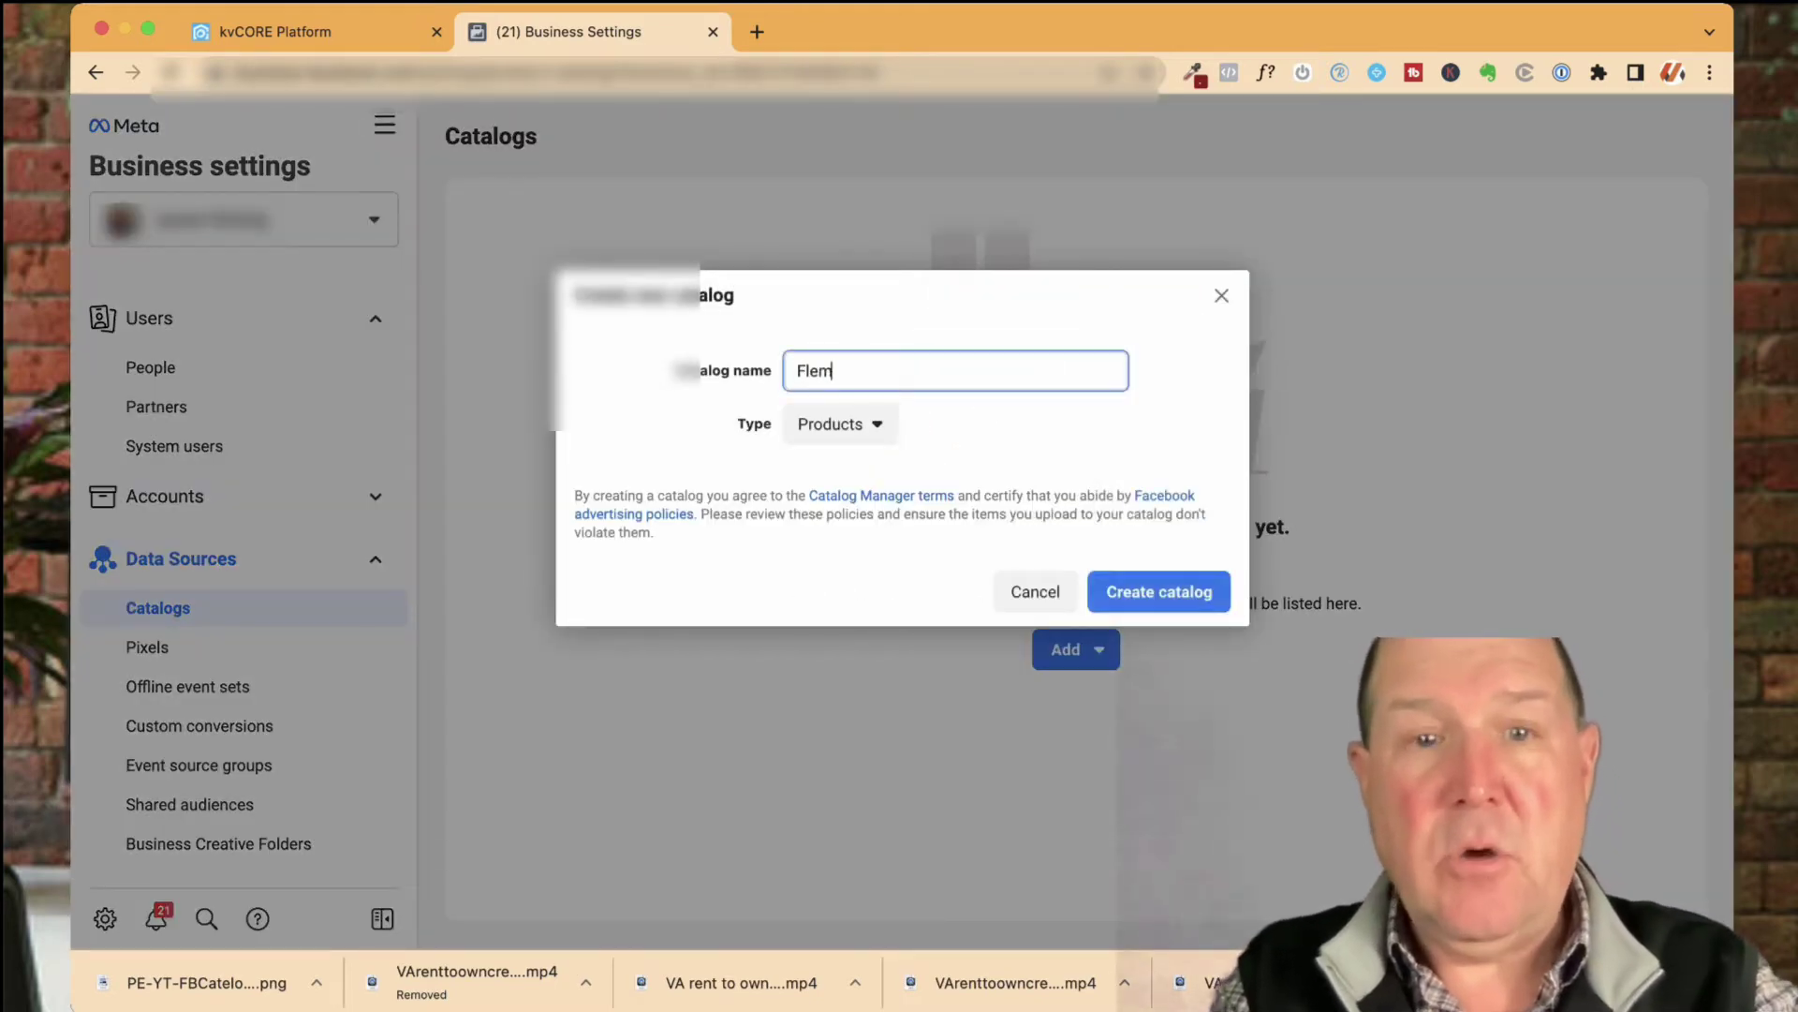
type("ing Listings")
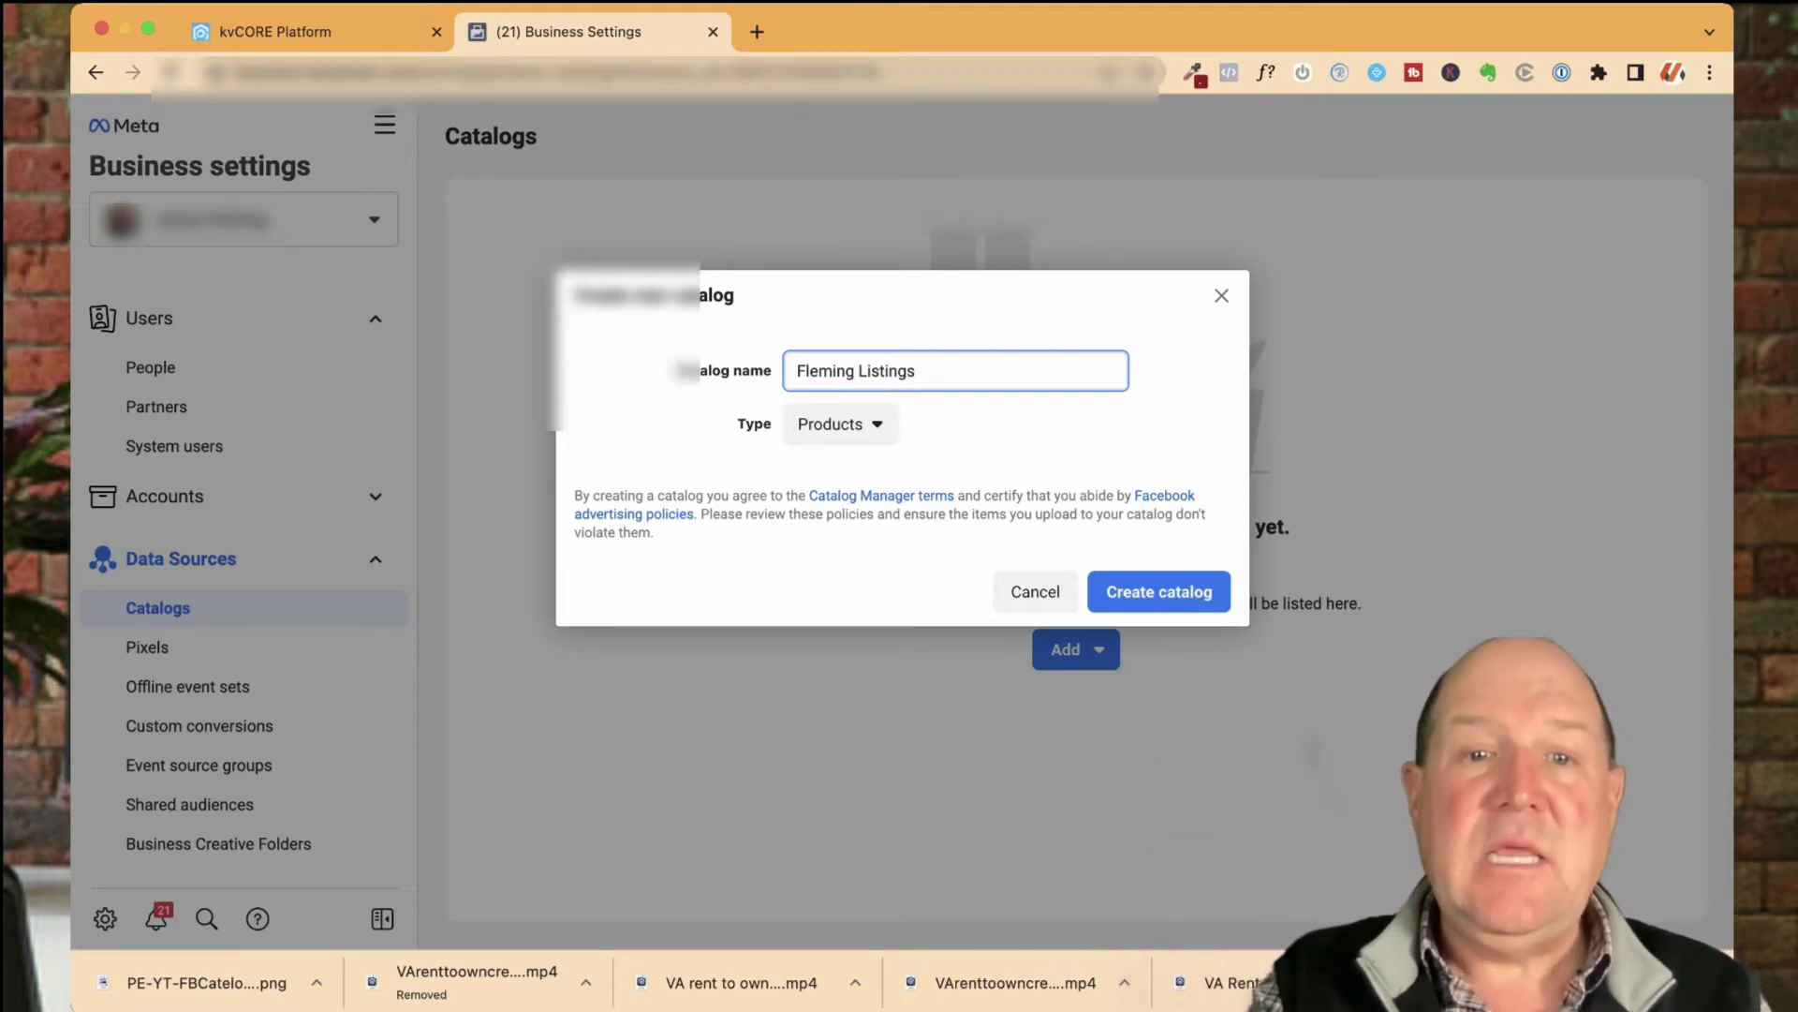
left_click(840, 423)
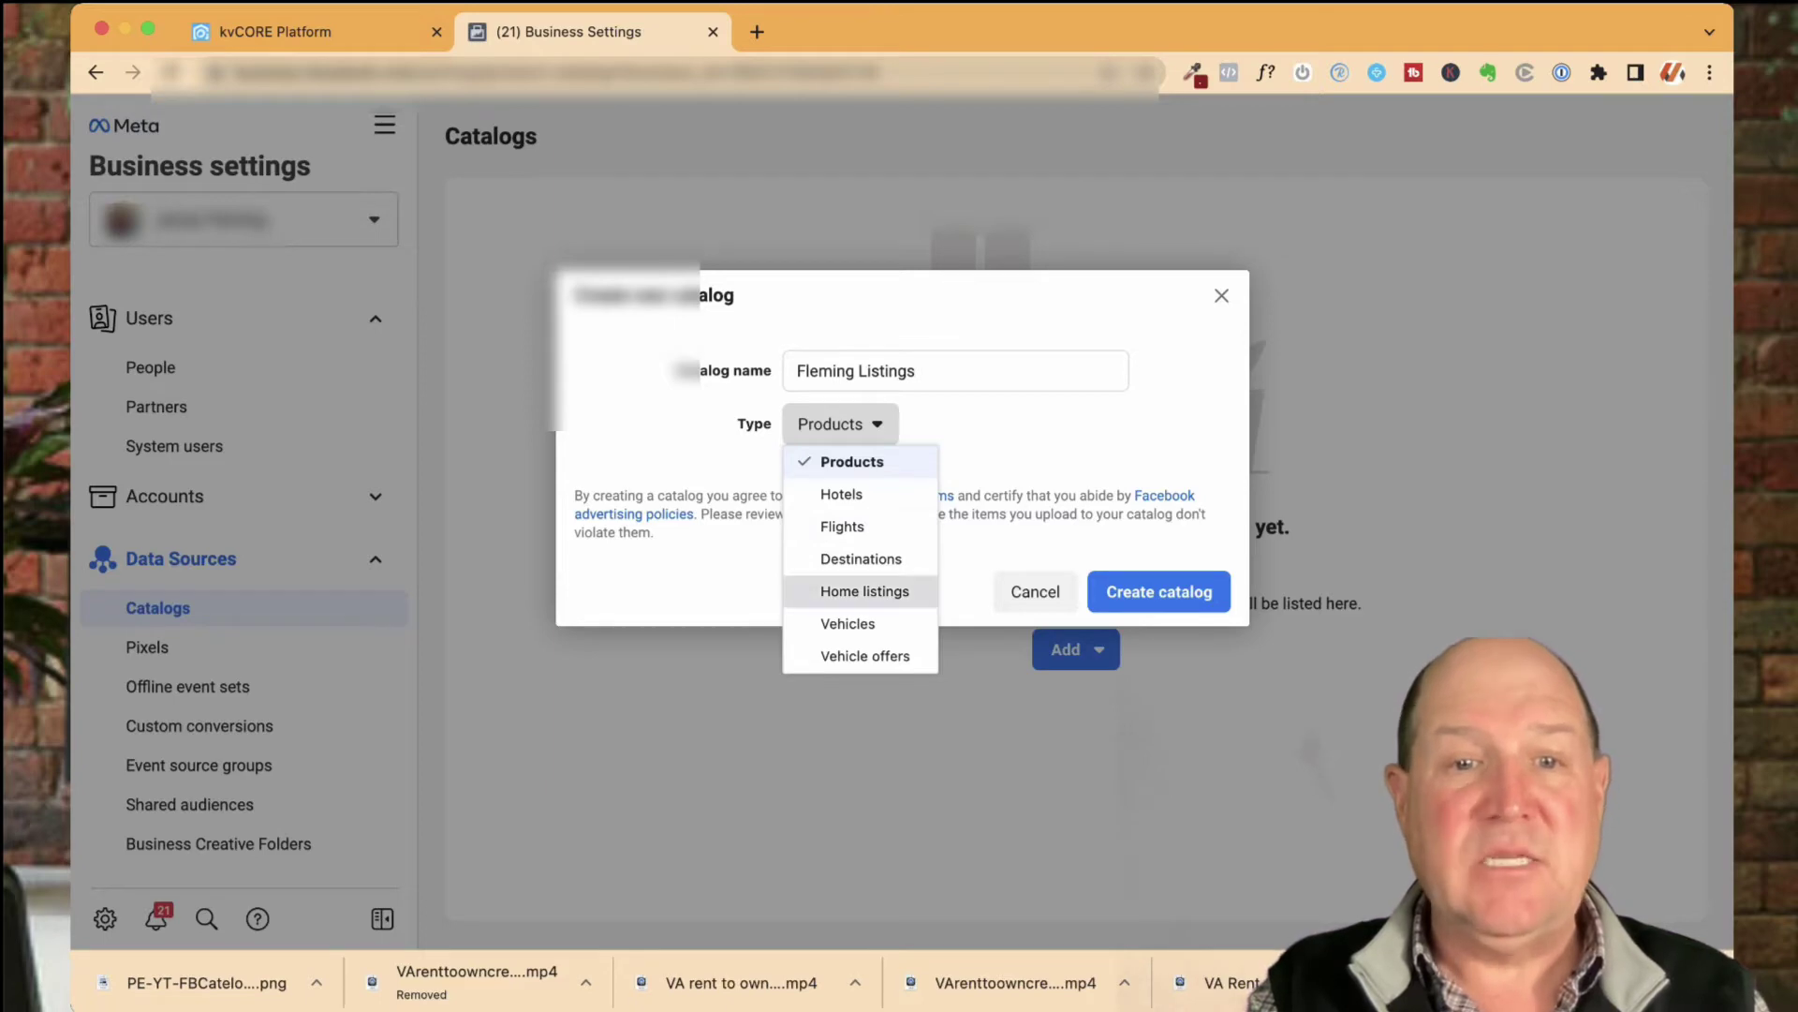
left_click(865, 591)
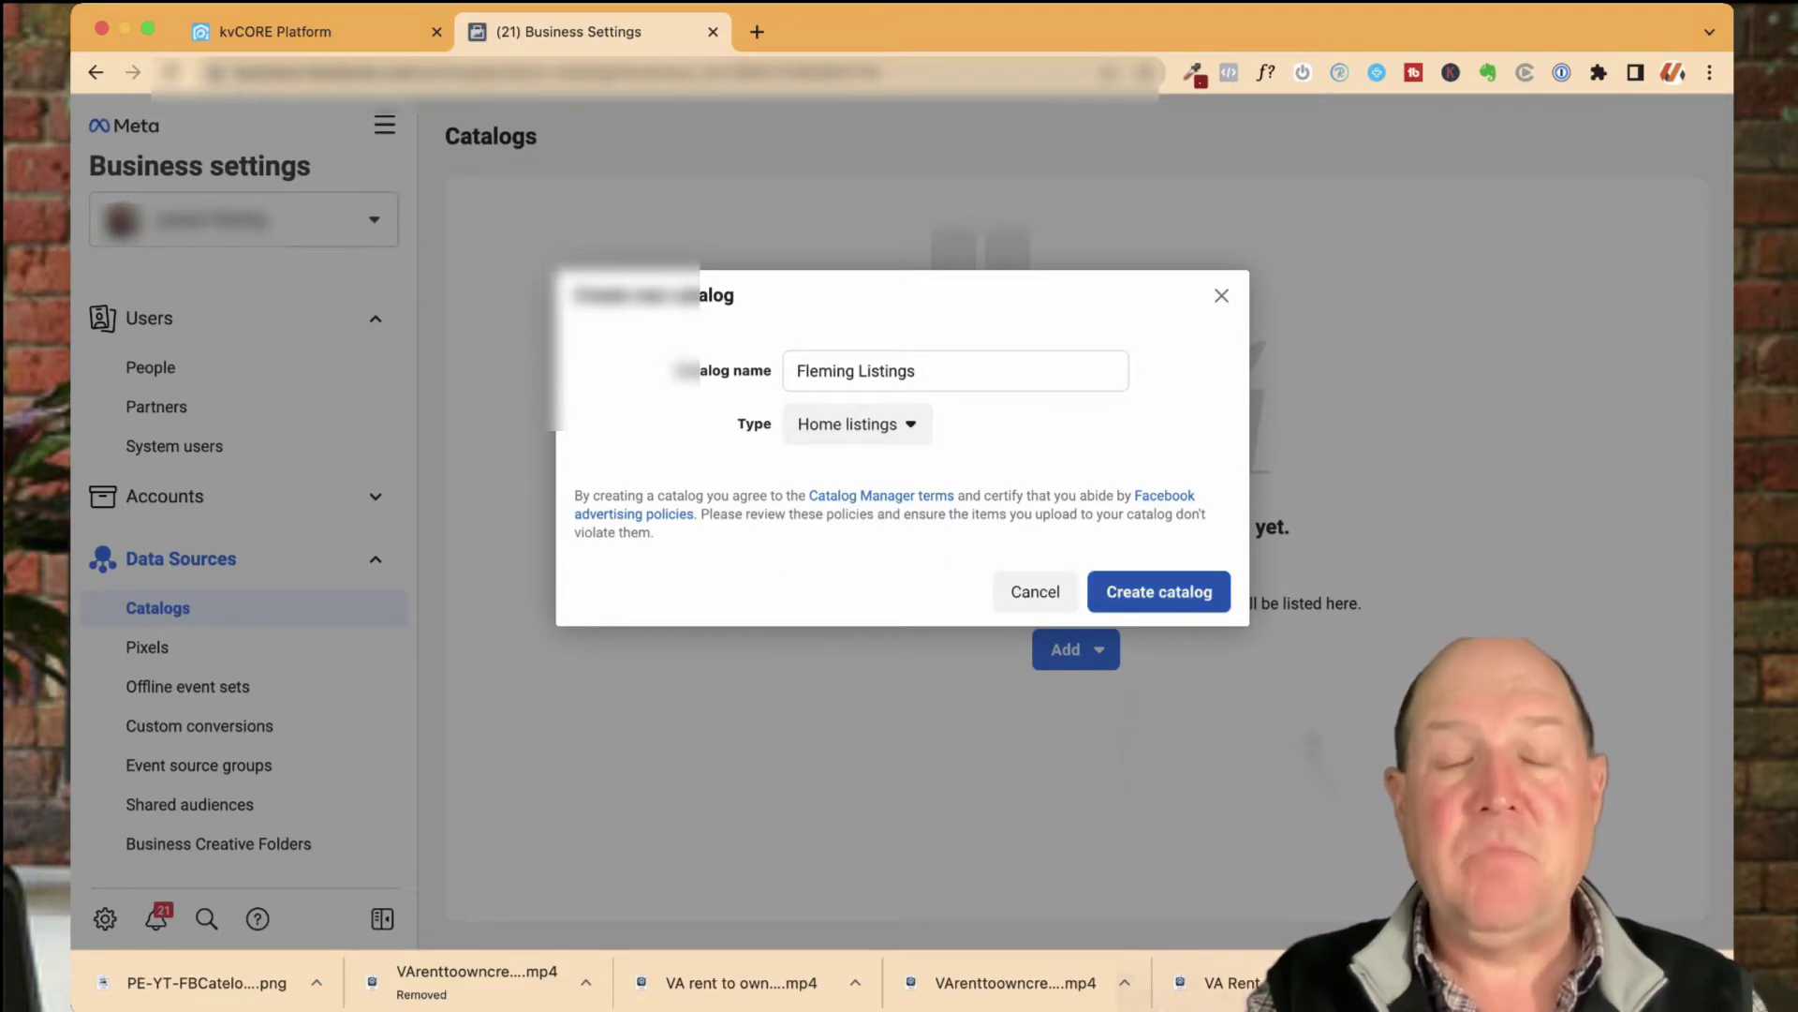
- Create the catalog, give both people Manage catalog permission, and open it in Commerce Manager
left_click(1159, 591)
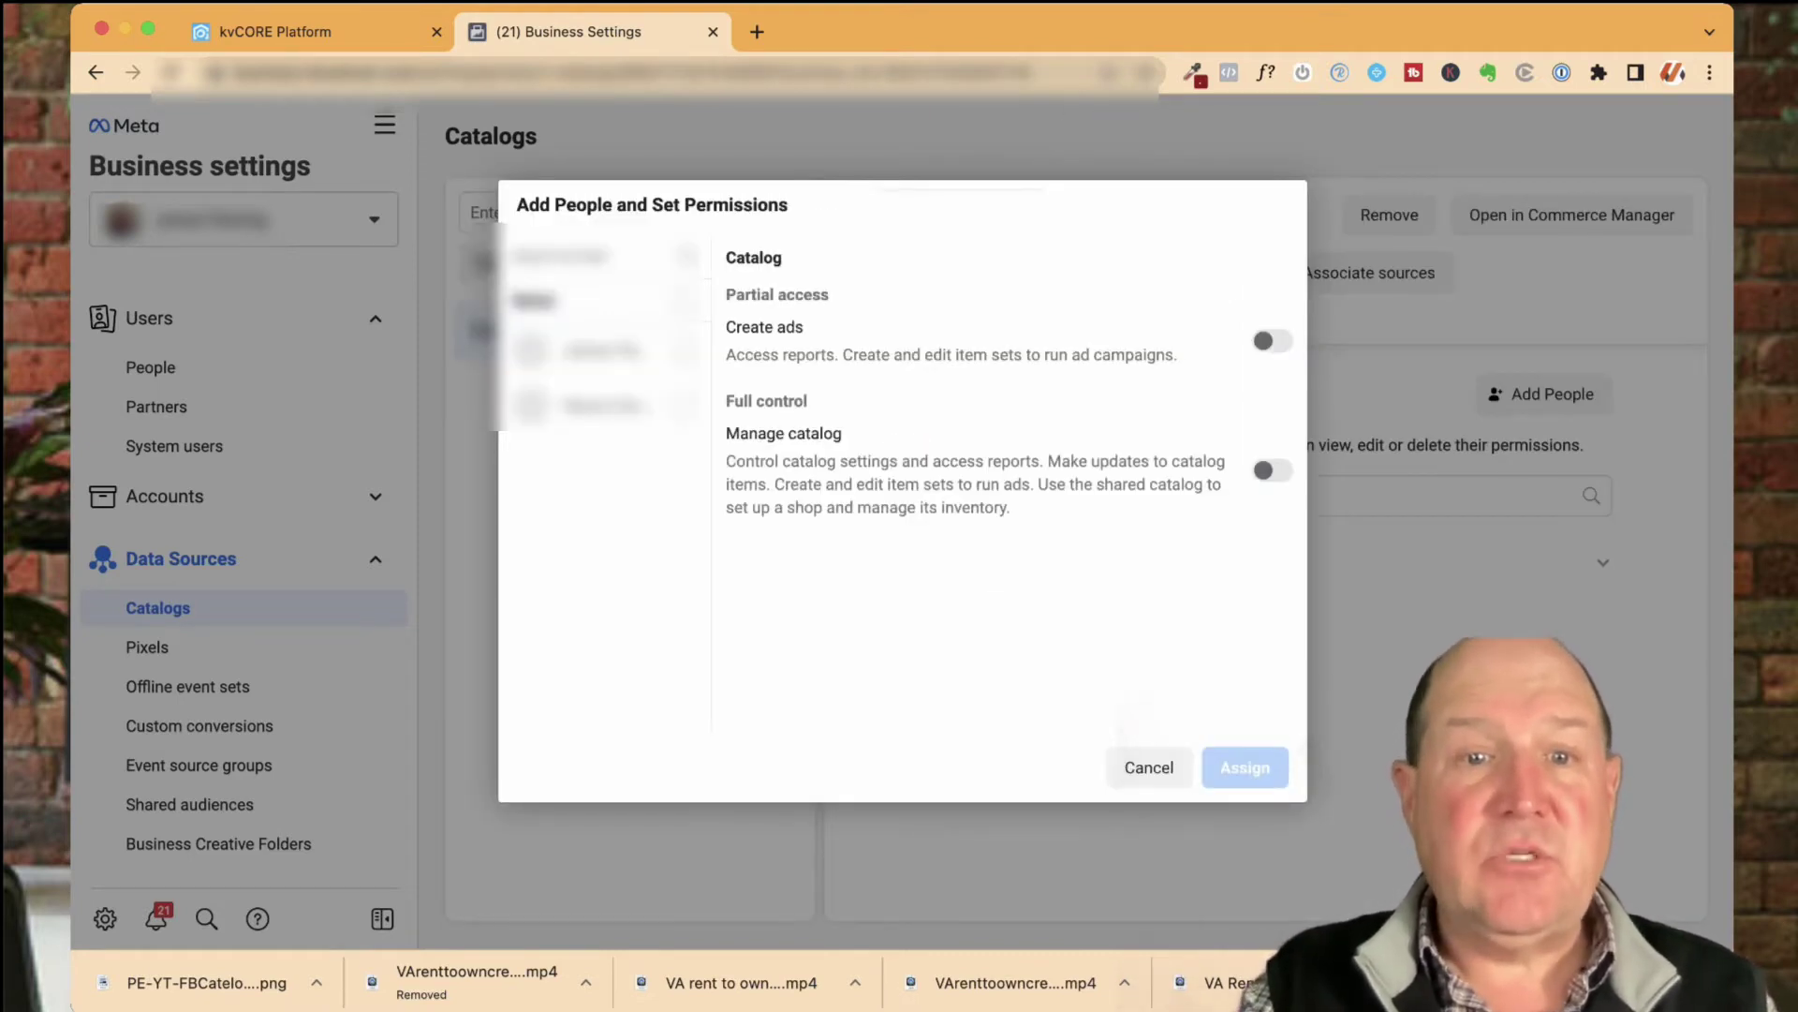
left_click(685, 351)
left_click(686, 405)
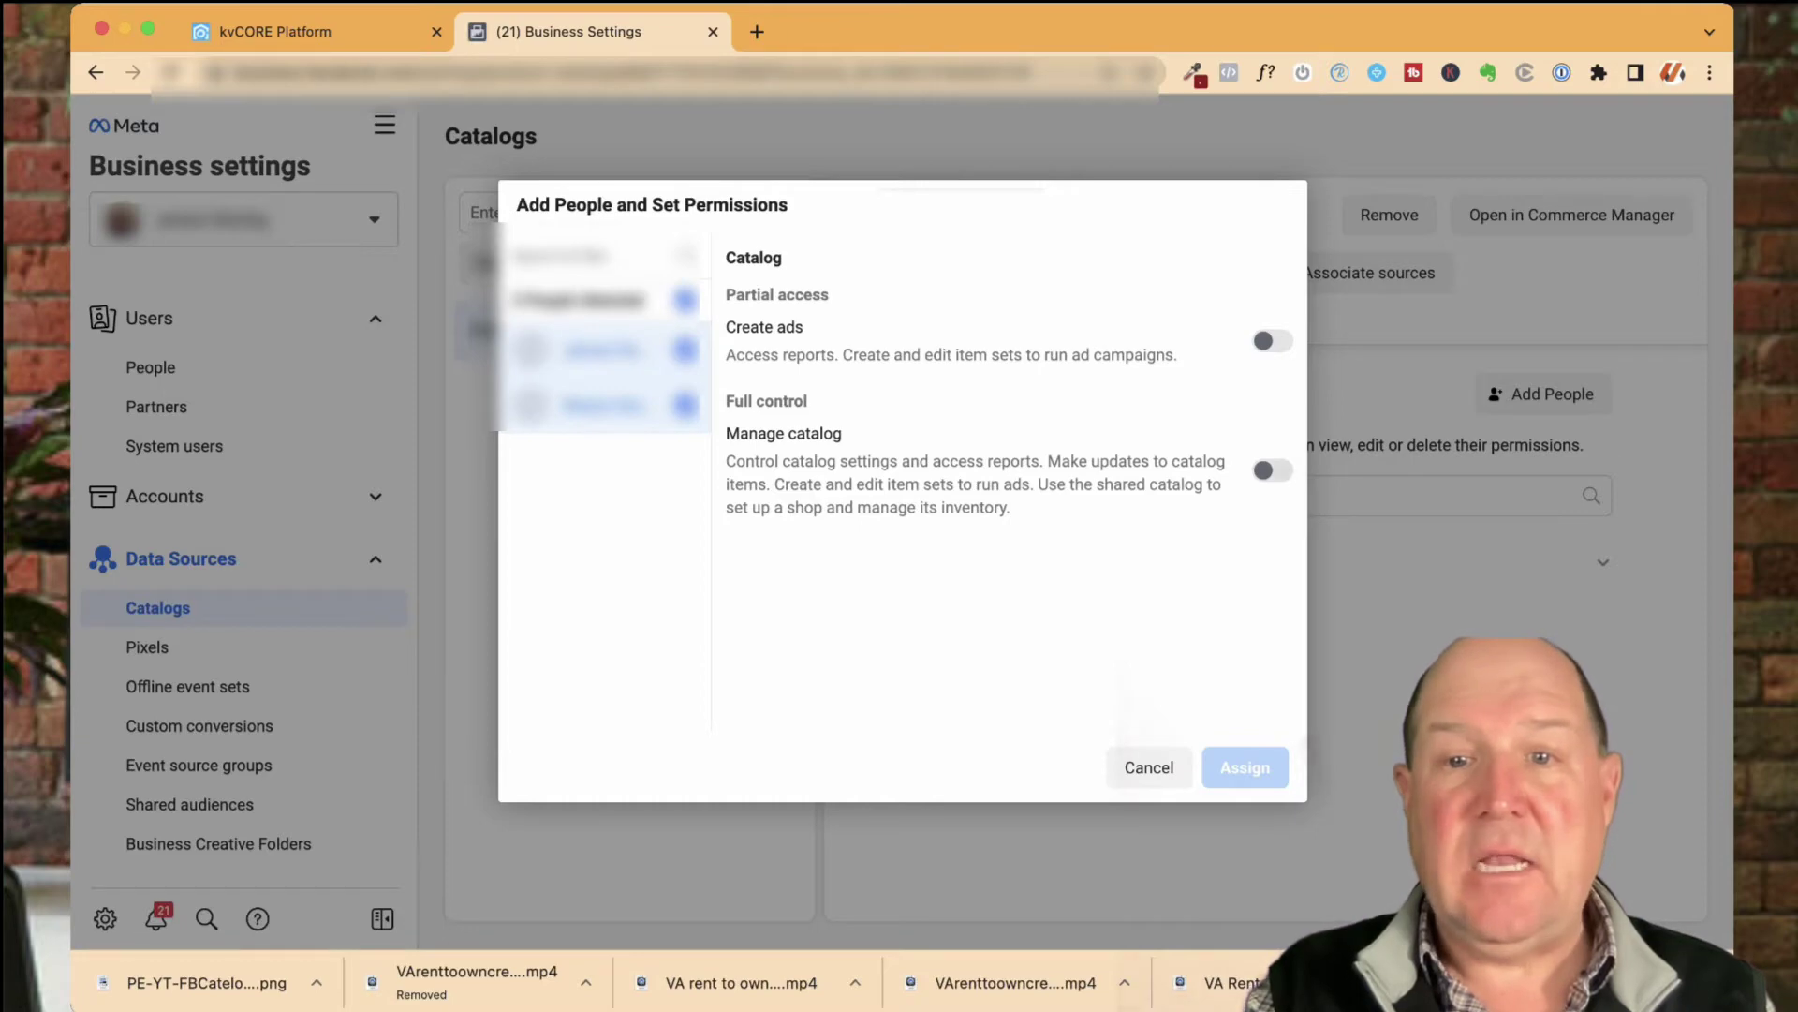
left_click(1272, 471)
left_click(1245, 767)
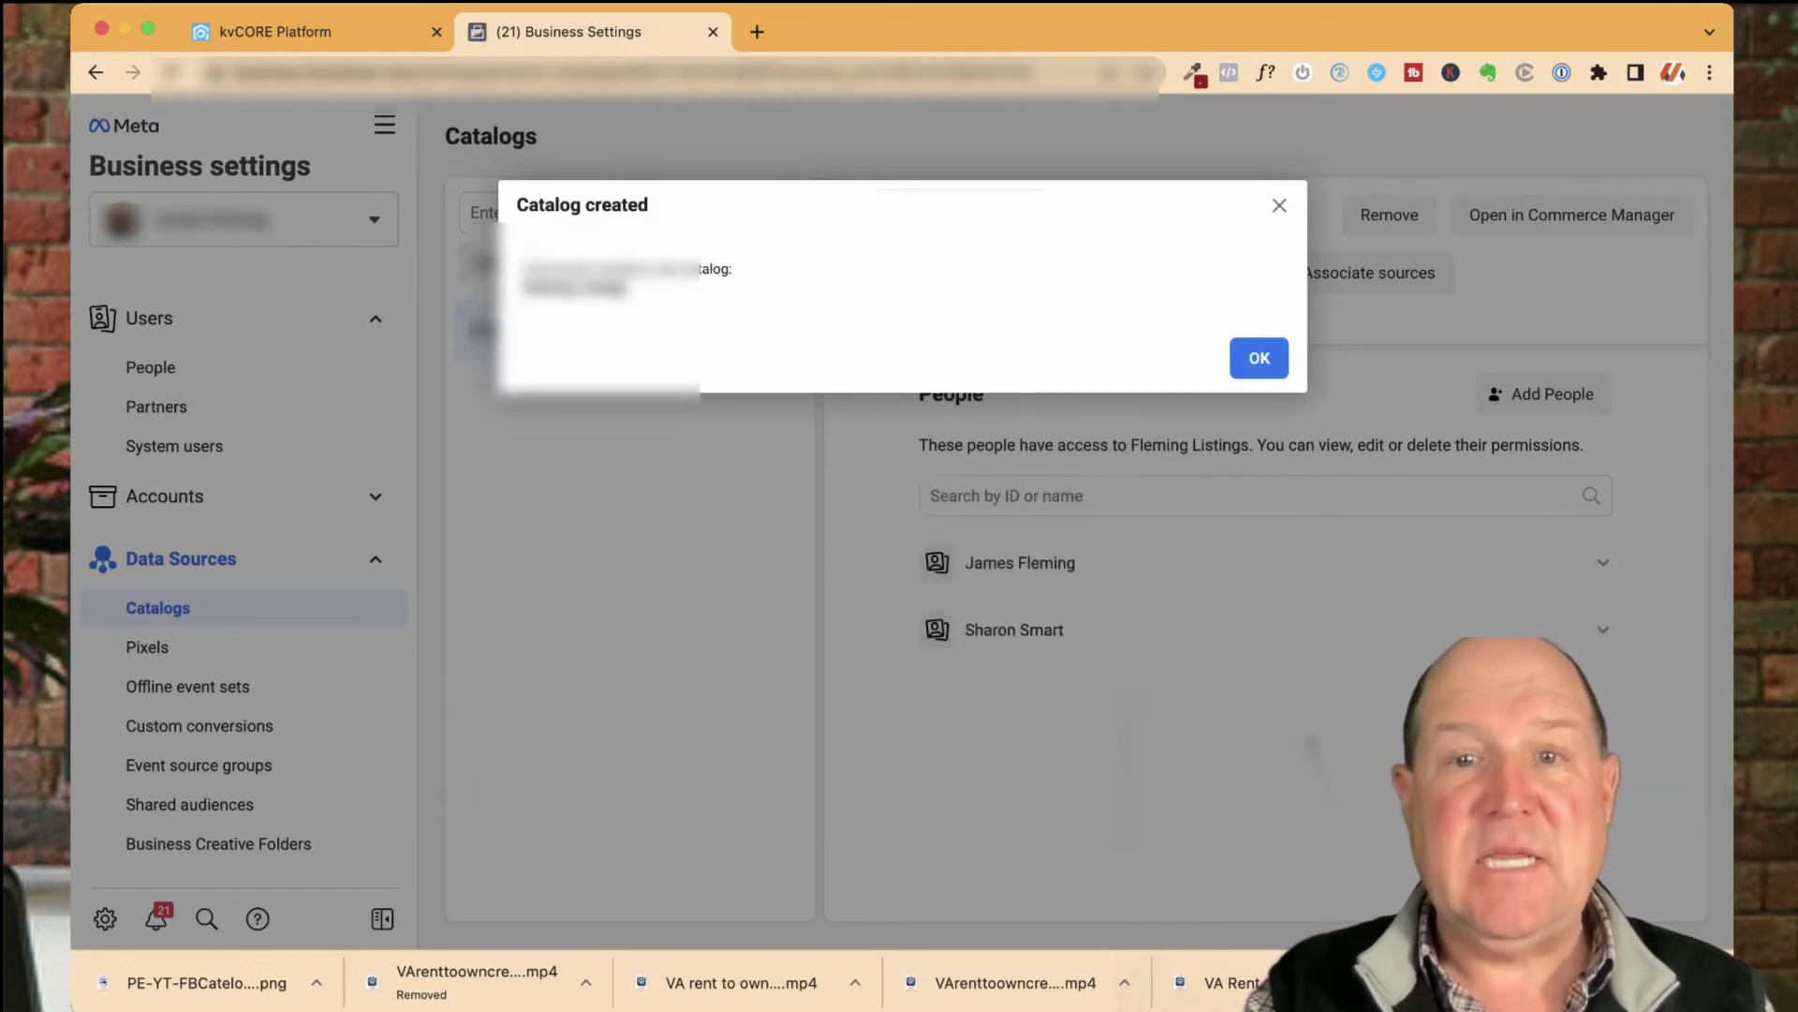
left_click(1259, 358)
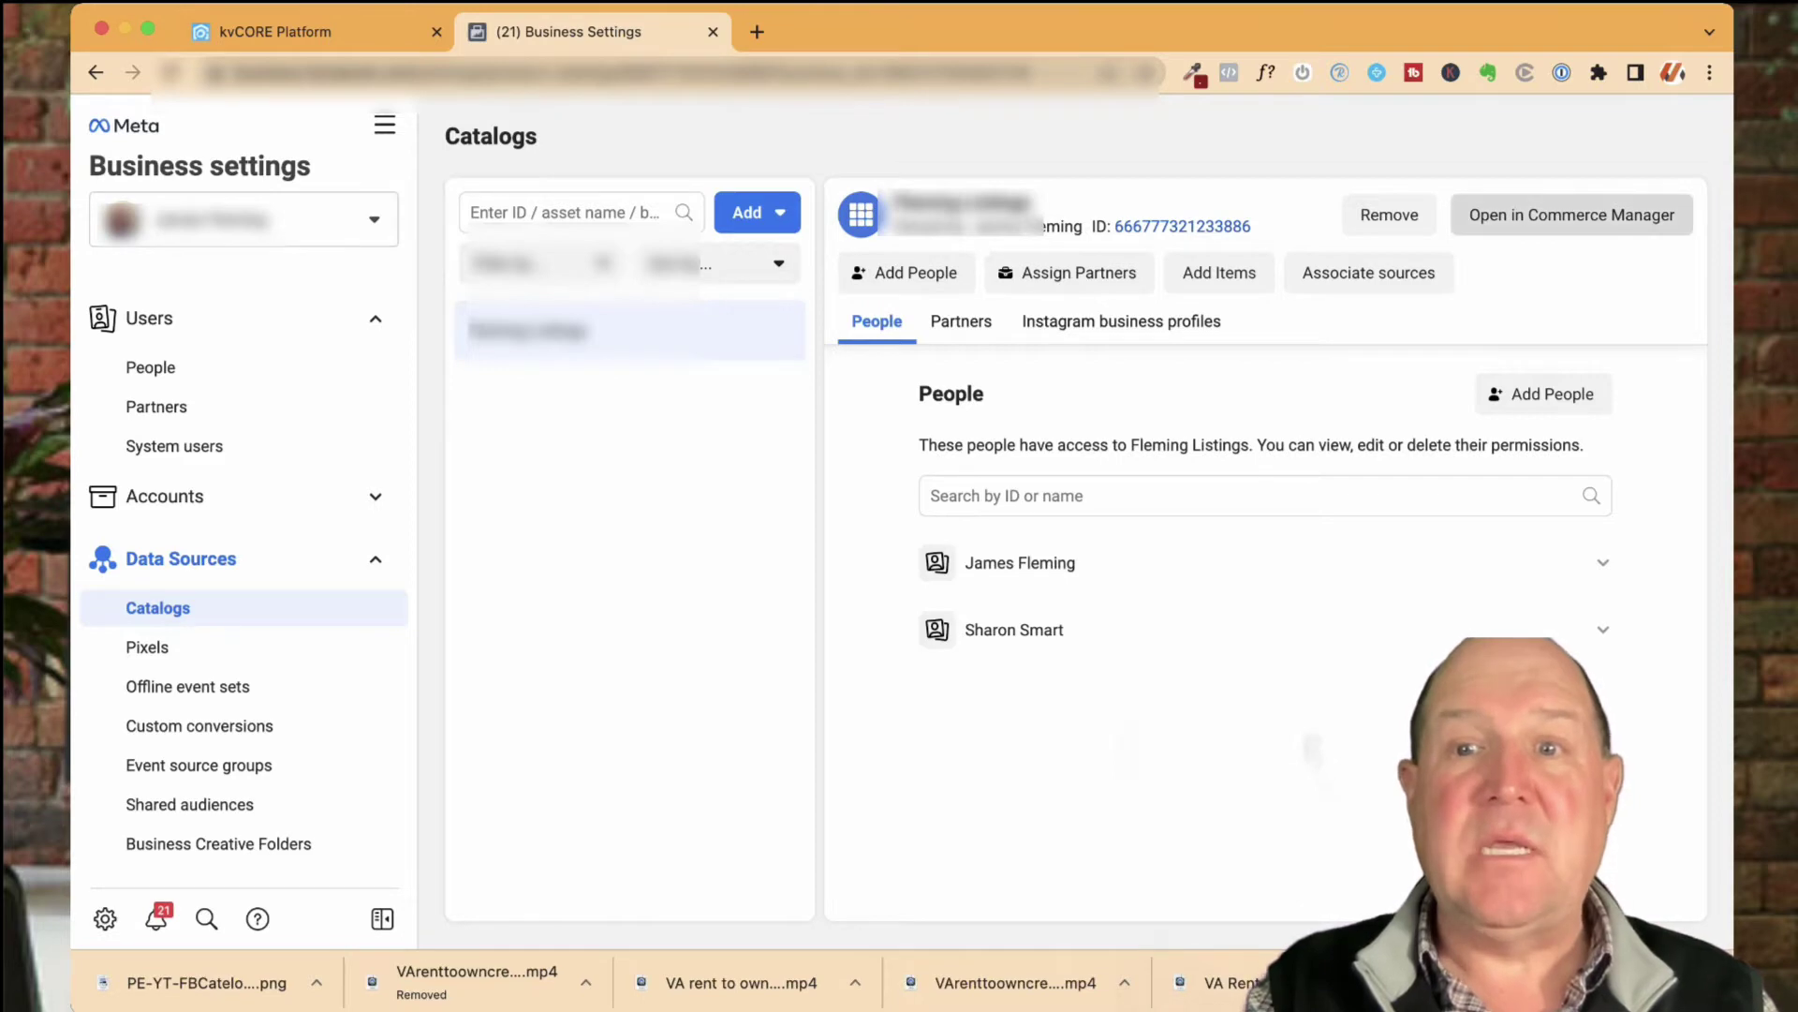
left_click(1572, 215)
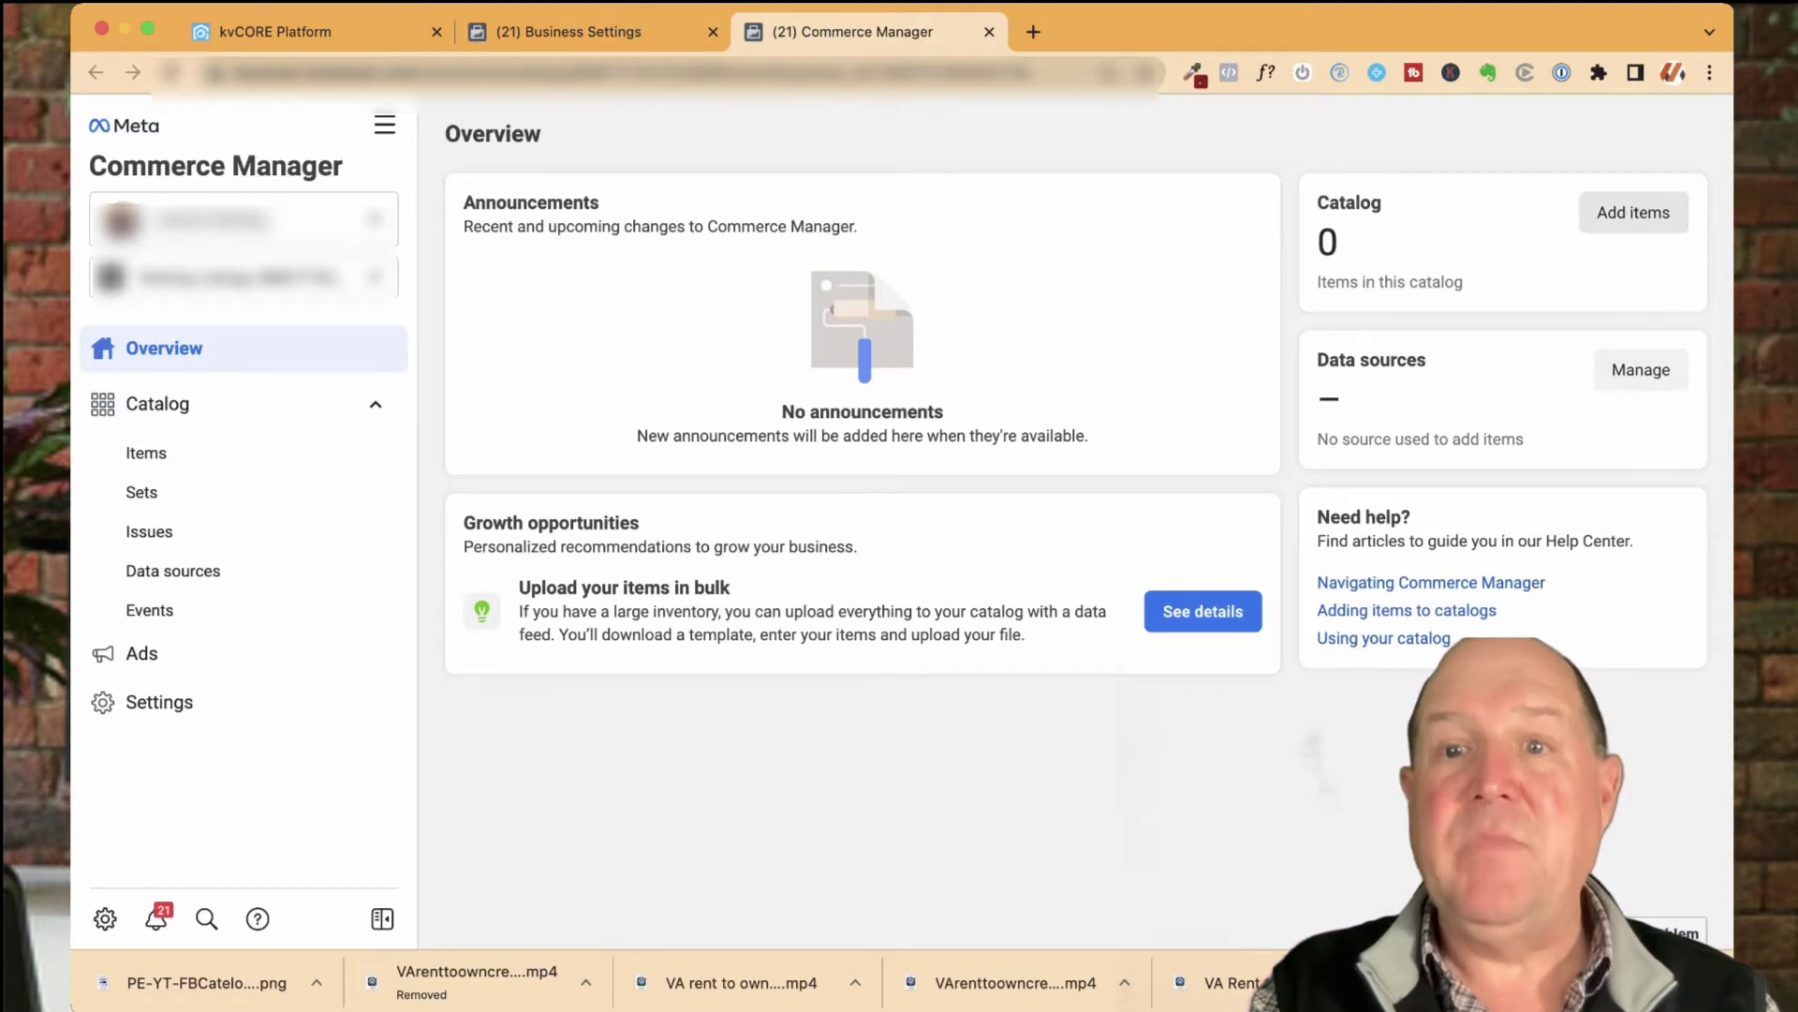
- Choose Data feed as the new data source for the empty catalog
left_click(1634, 212)
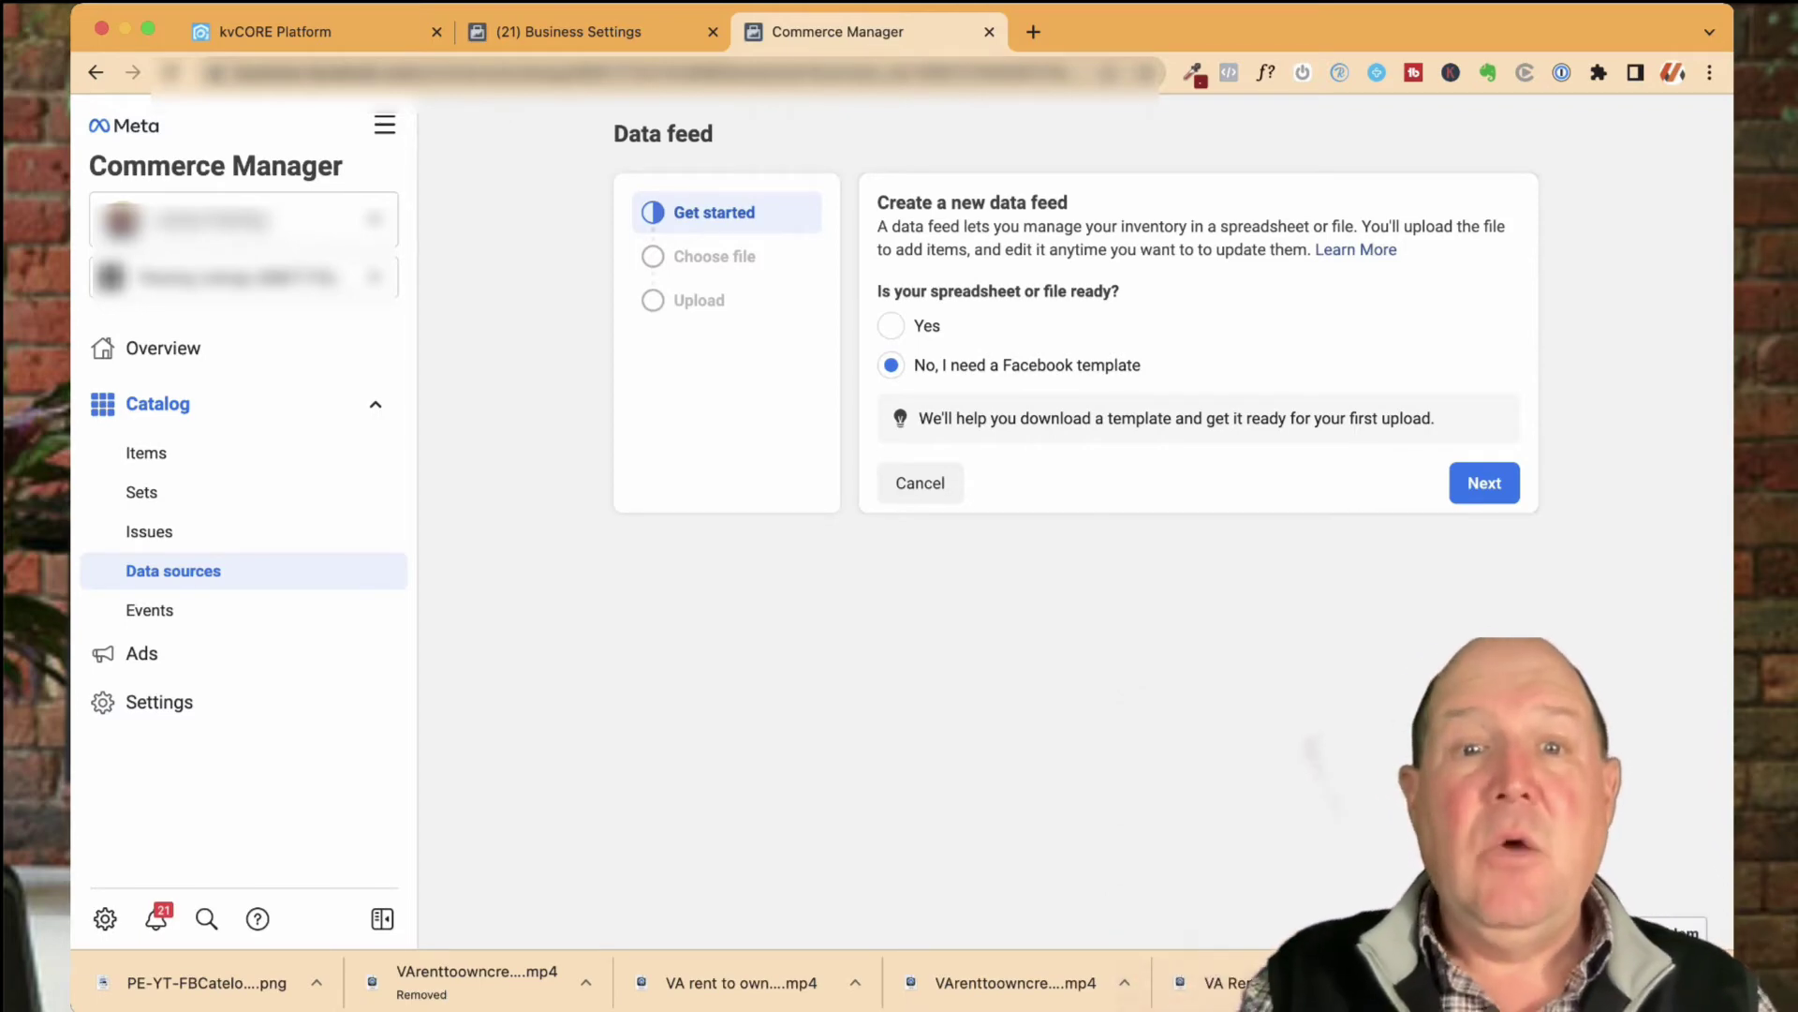
- Confirm the feed file is ready and choose to supply it from a URL
left_click(891, 325)
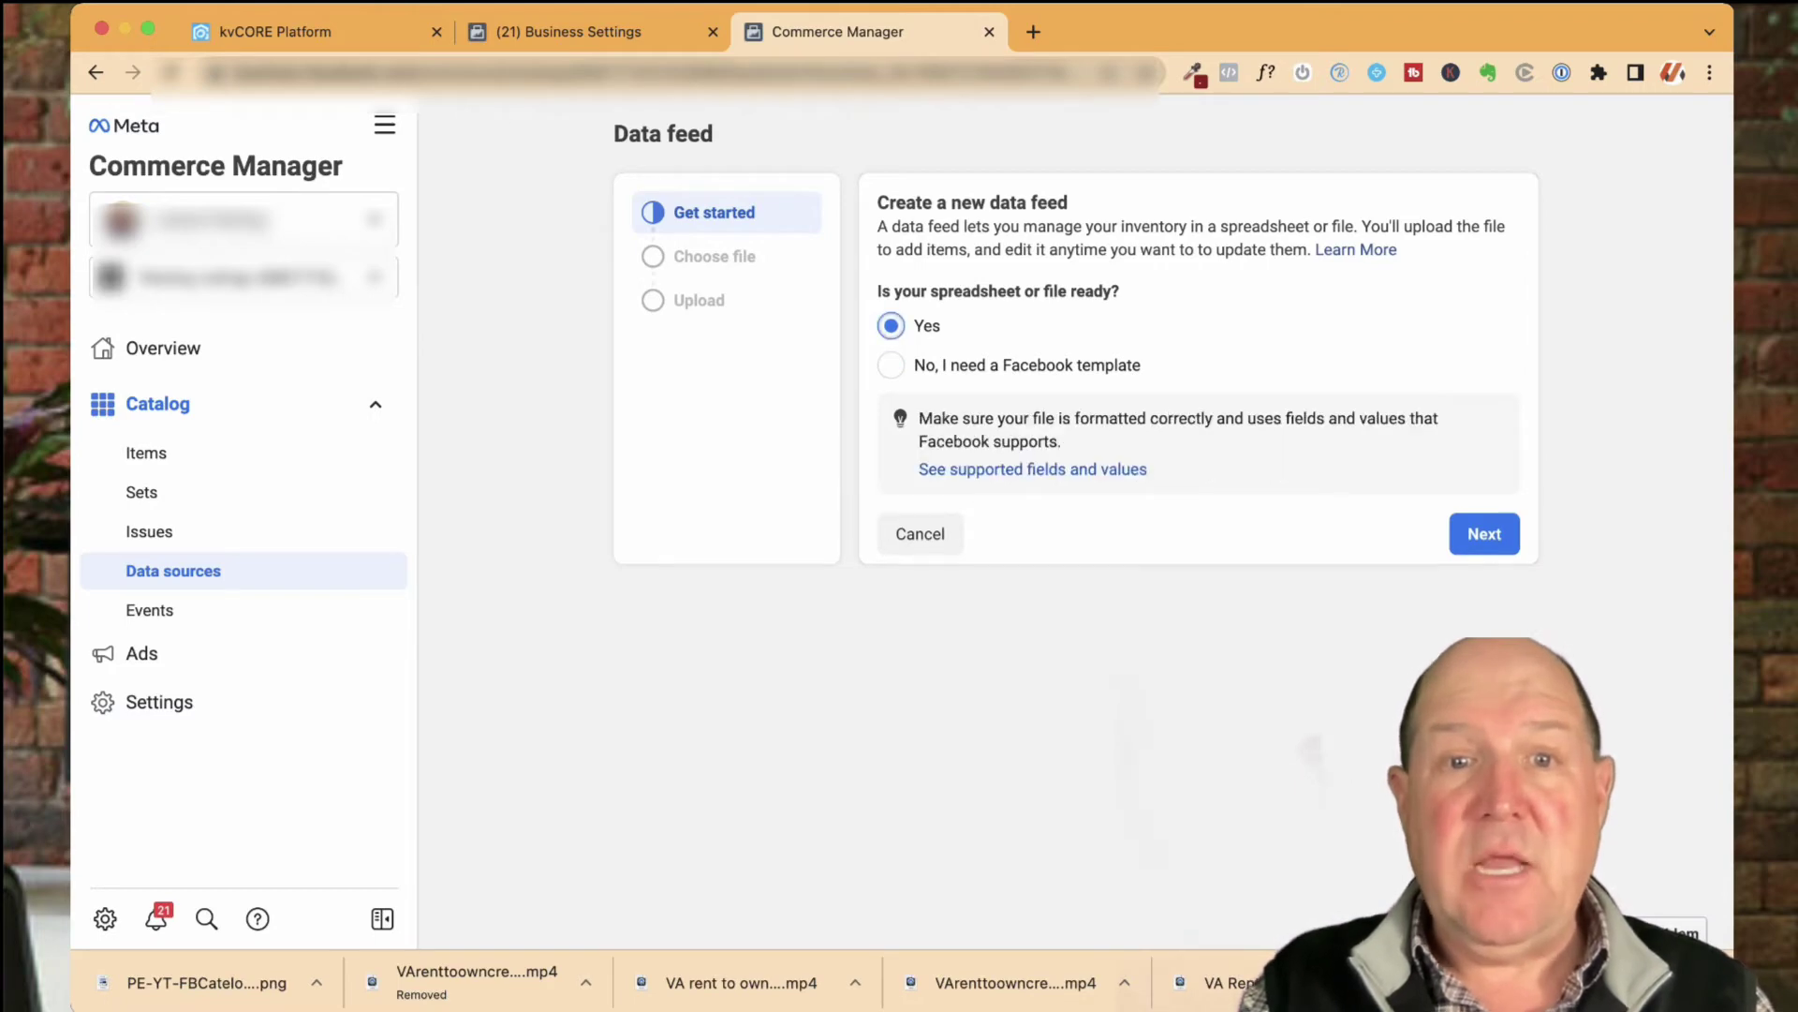
left_click(1485, 533)
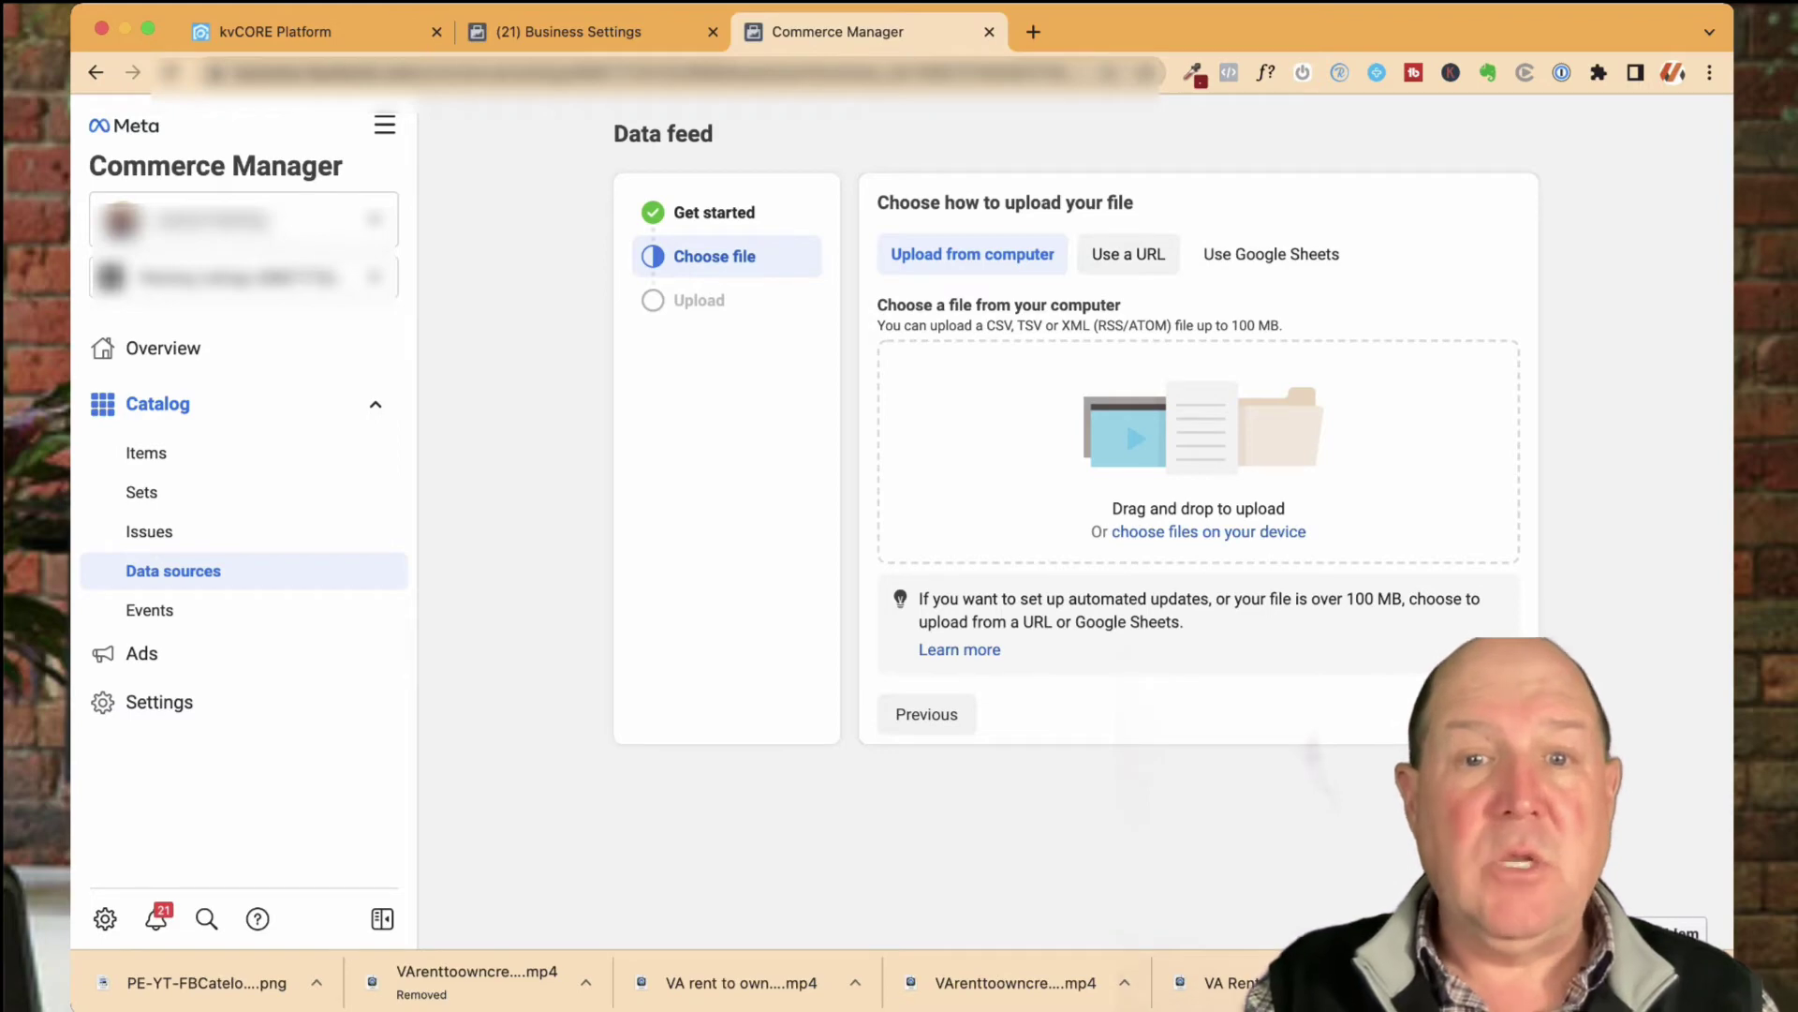
left_click(1129, 254)
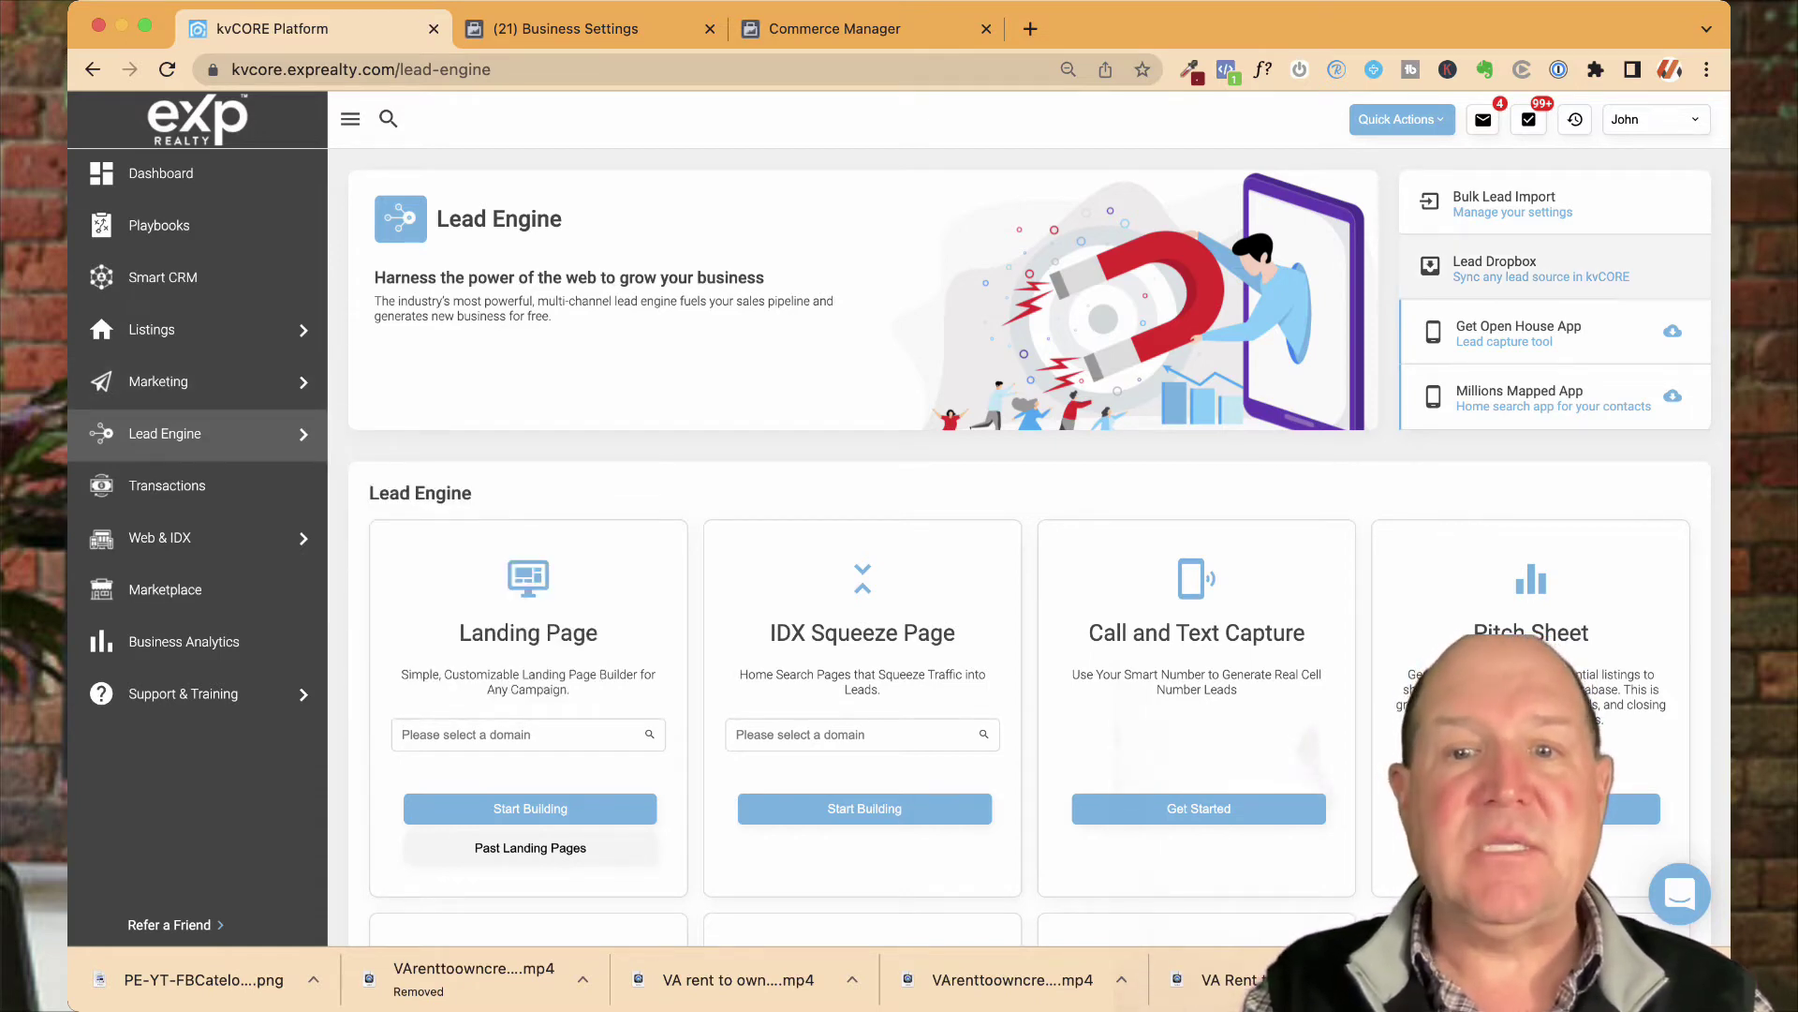
- Copy the second Agent value from kvCORE's Lead Dropbox page and return to Commerce Manager
left_click(1495, 267)
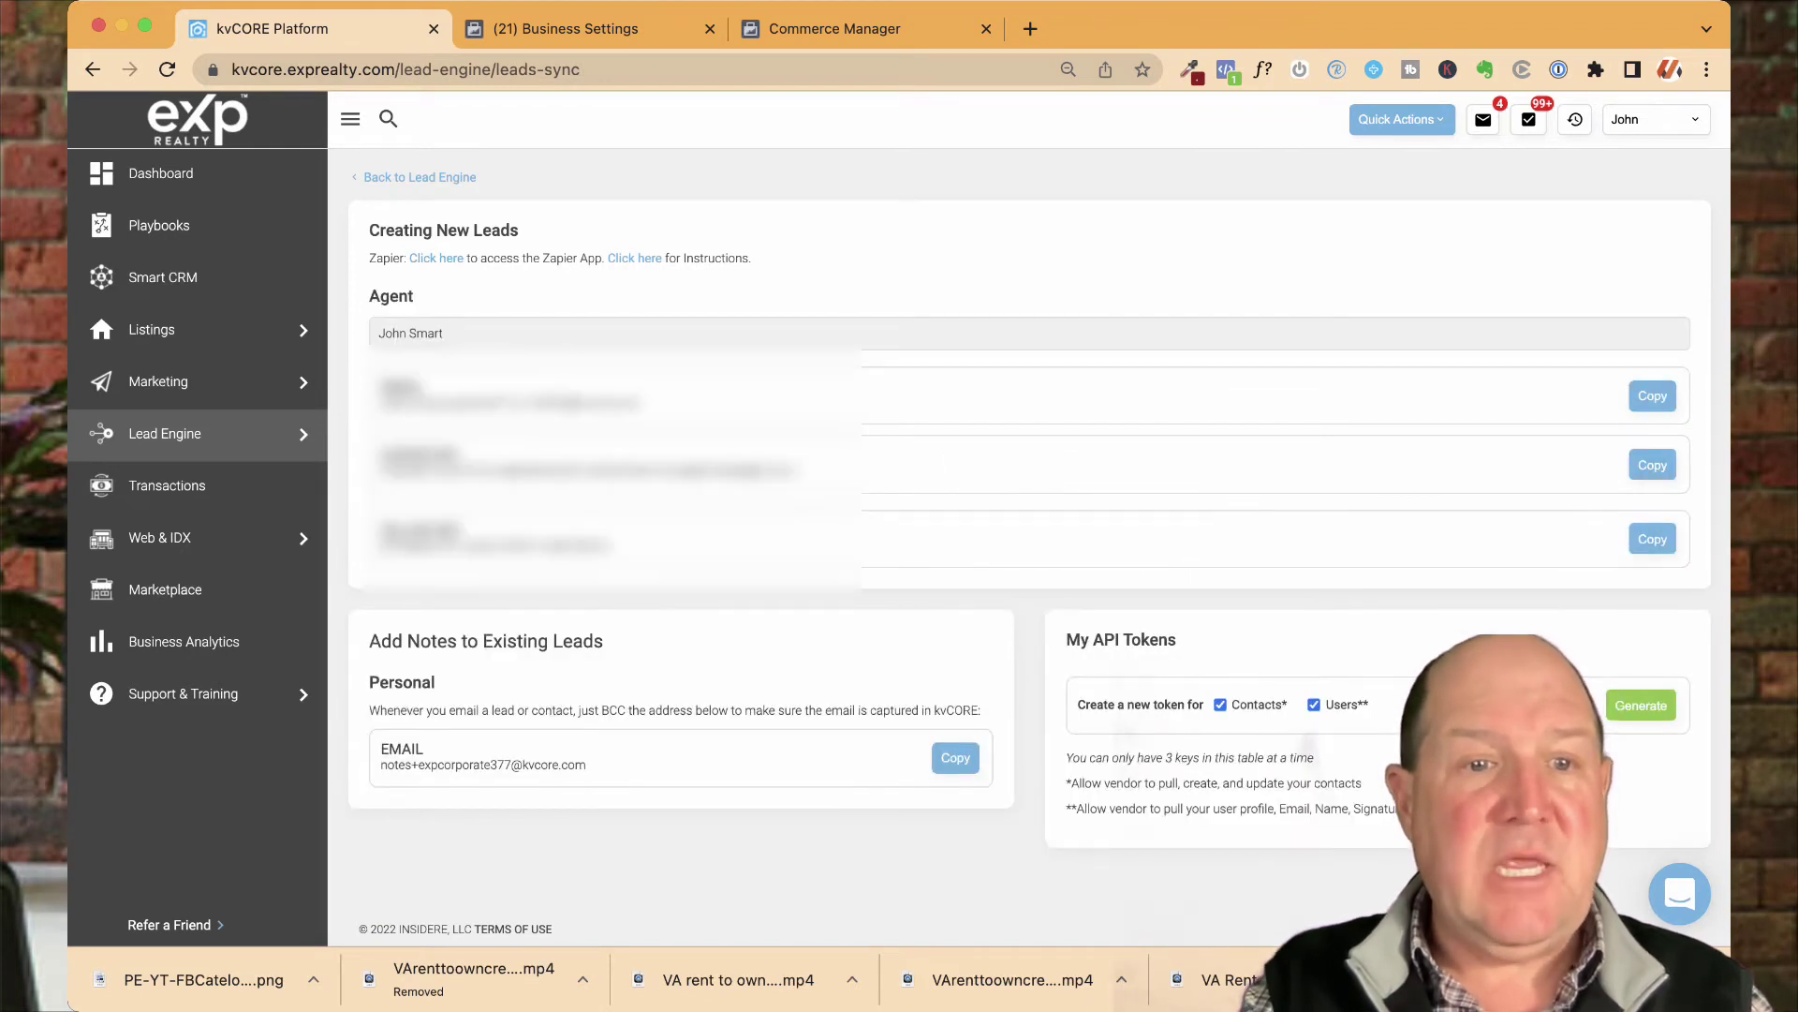
left_click_drag(380, 469, 799, 470)
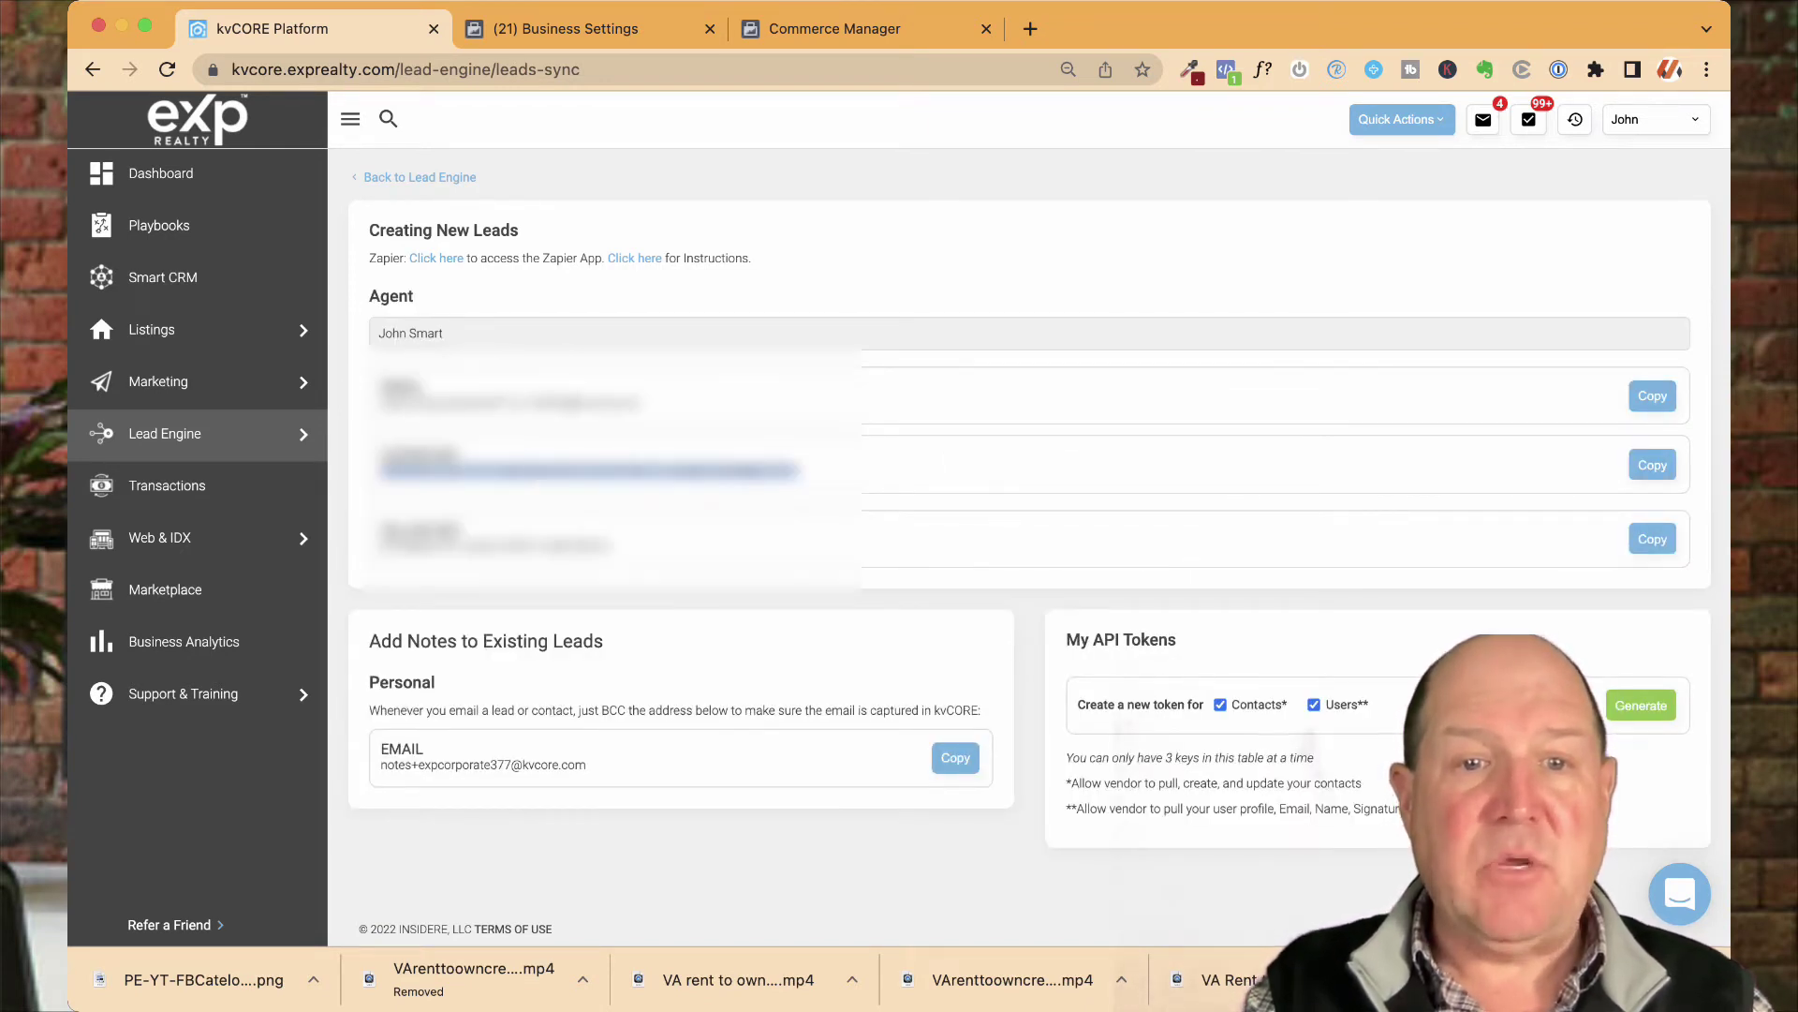
left_click(1652, 465)
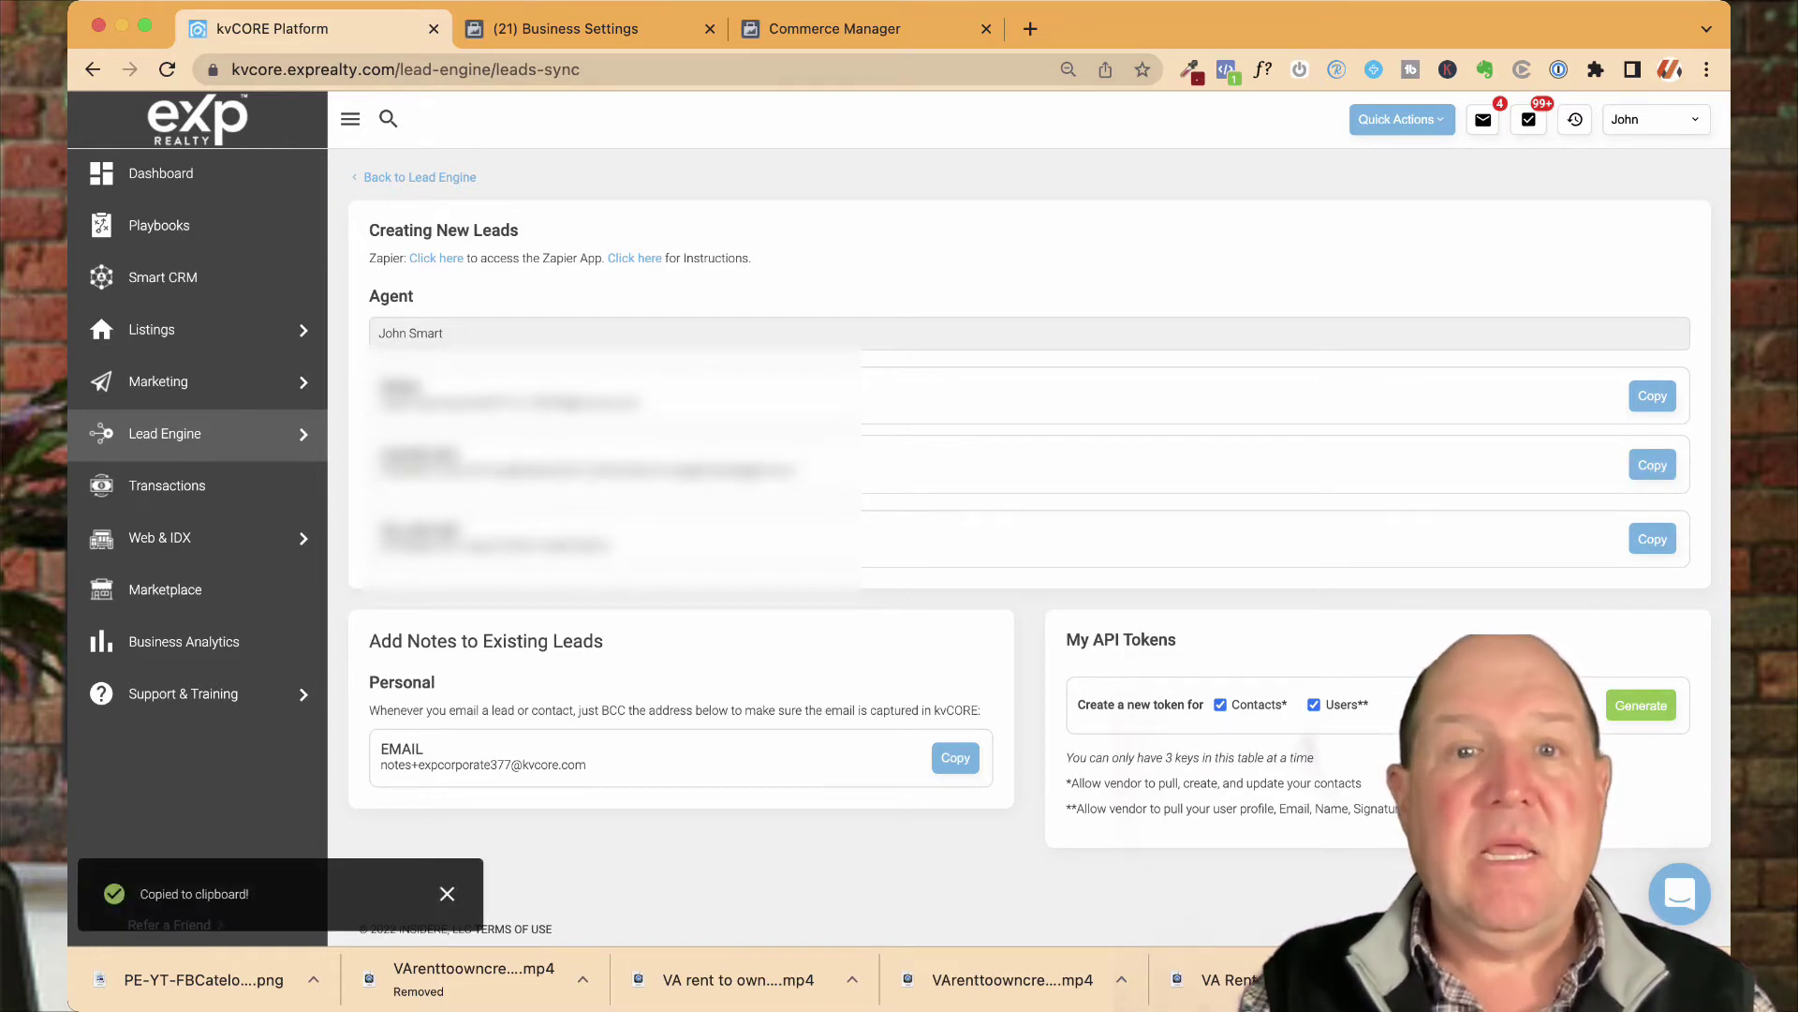
key("super+3")
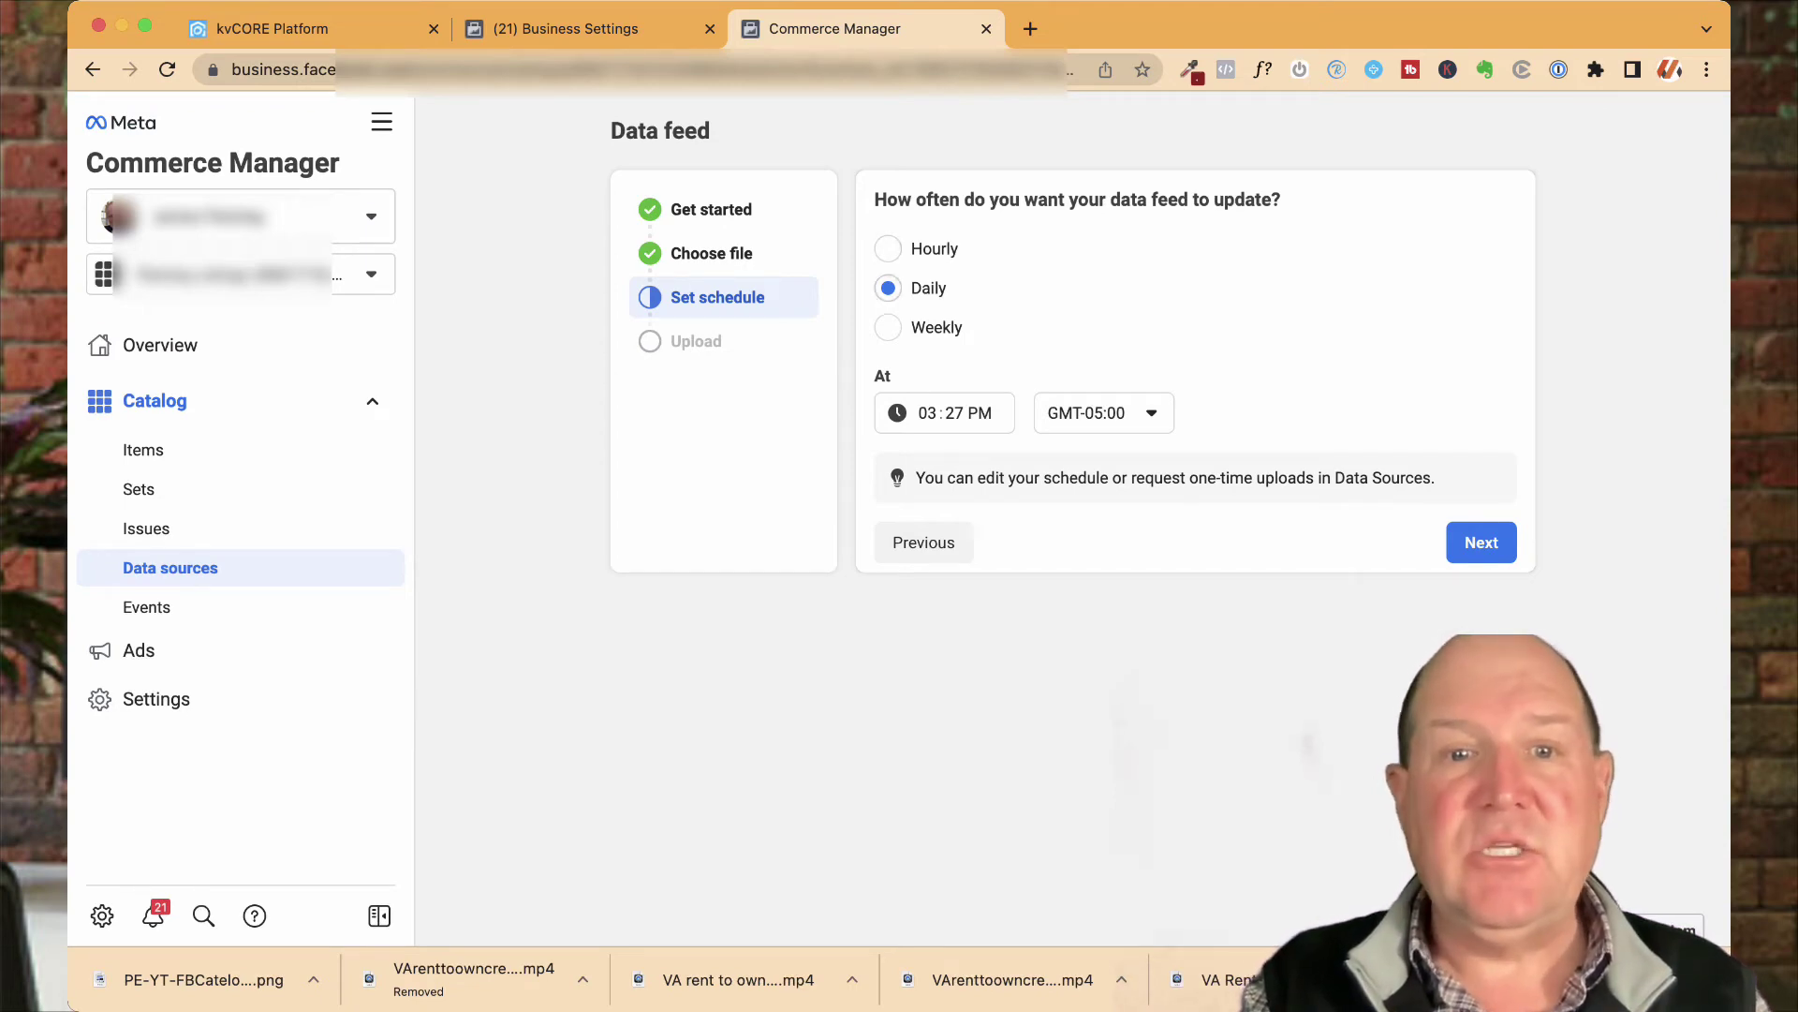
- Schedule daily feed updates at 07:00 AM, then save the feed and upload the 306 listings
left_click(927, 412)
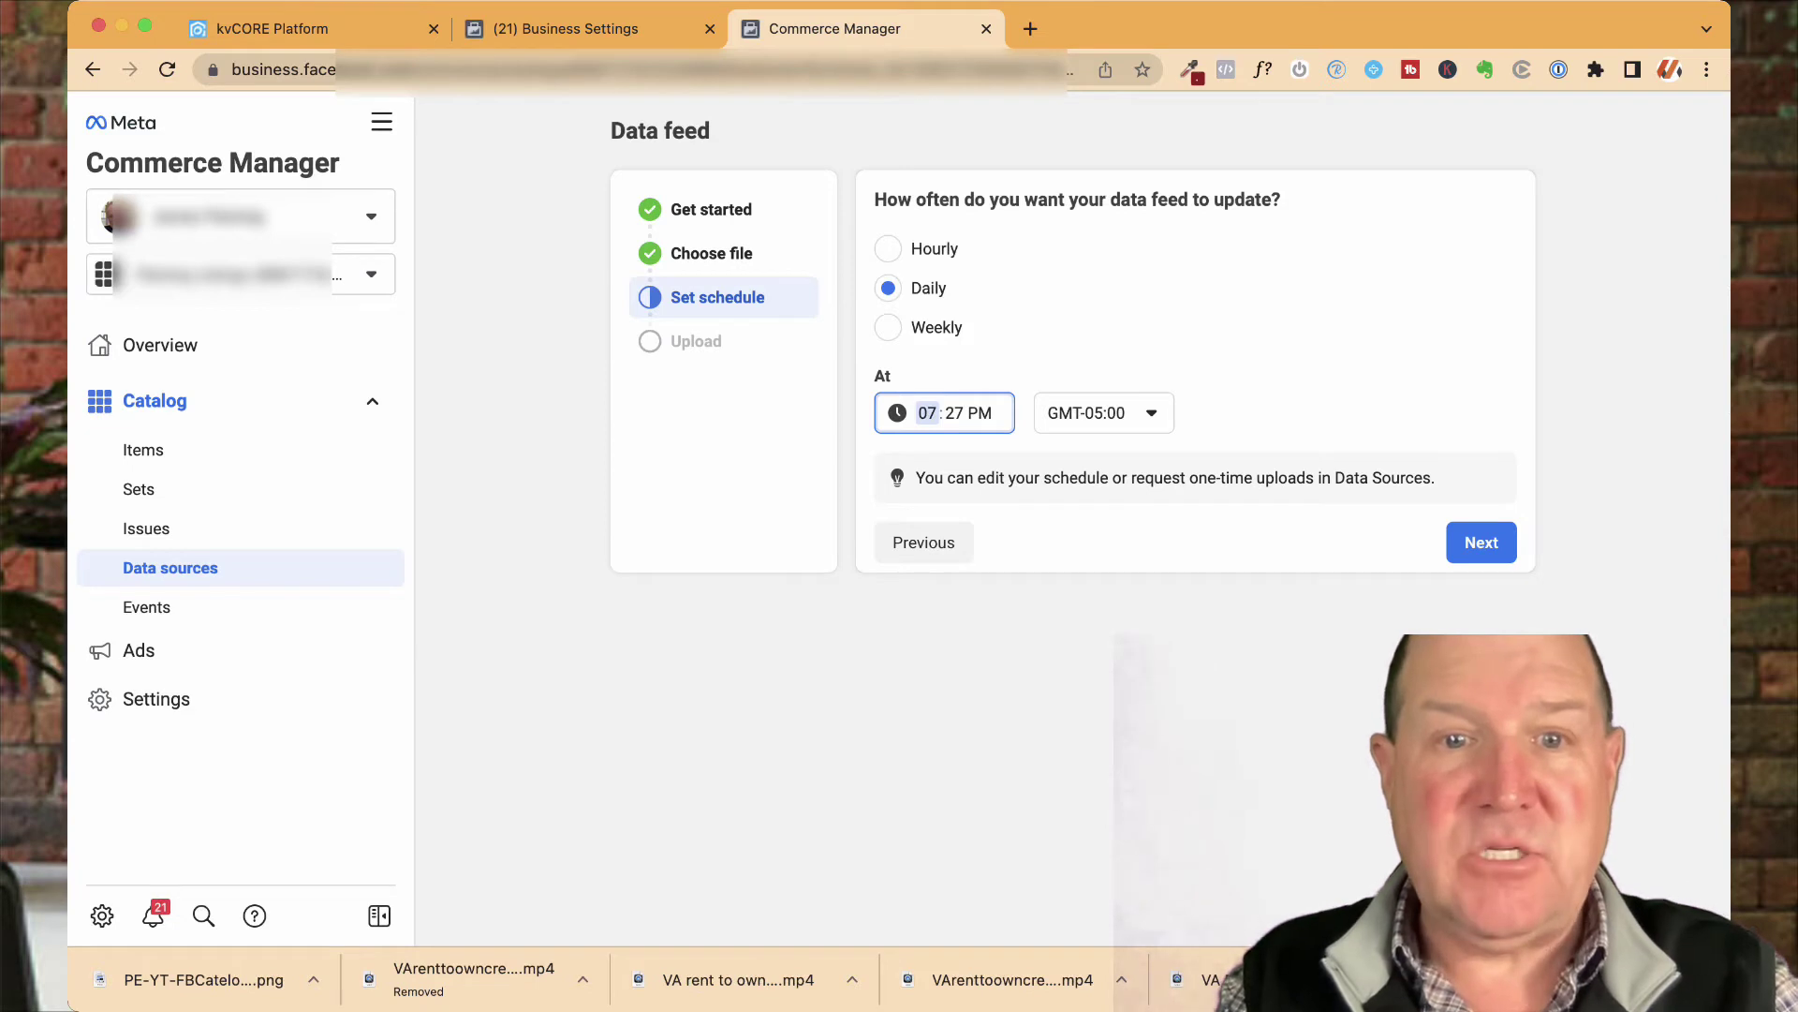
key("Tab")
type("00")
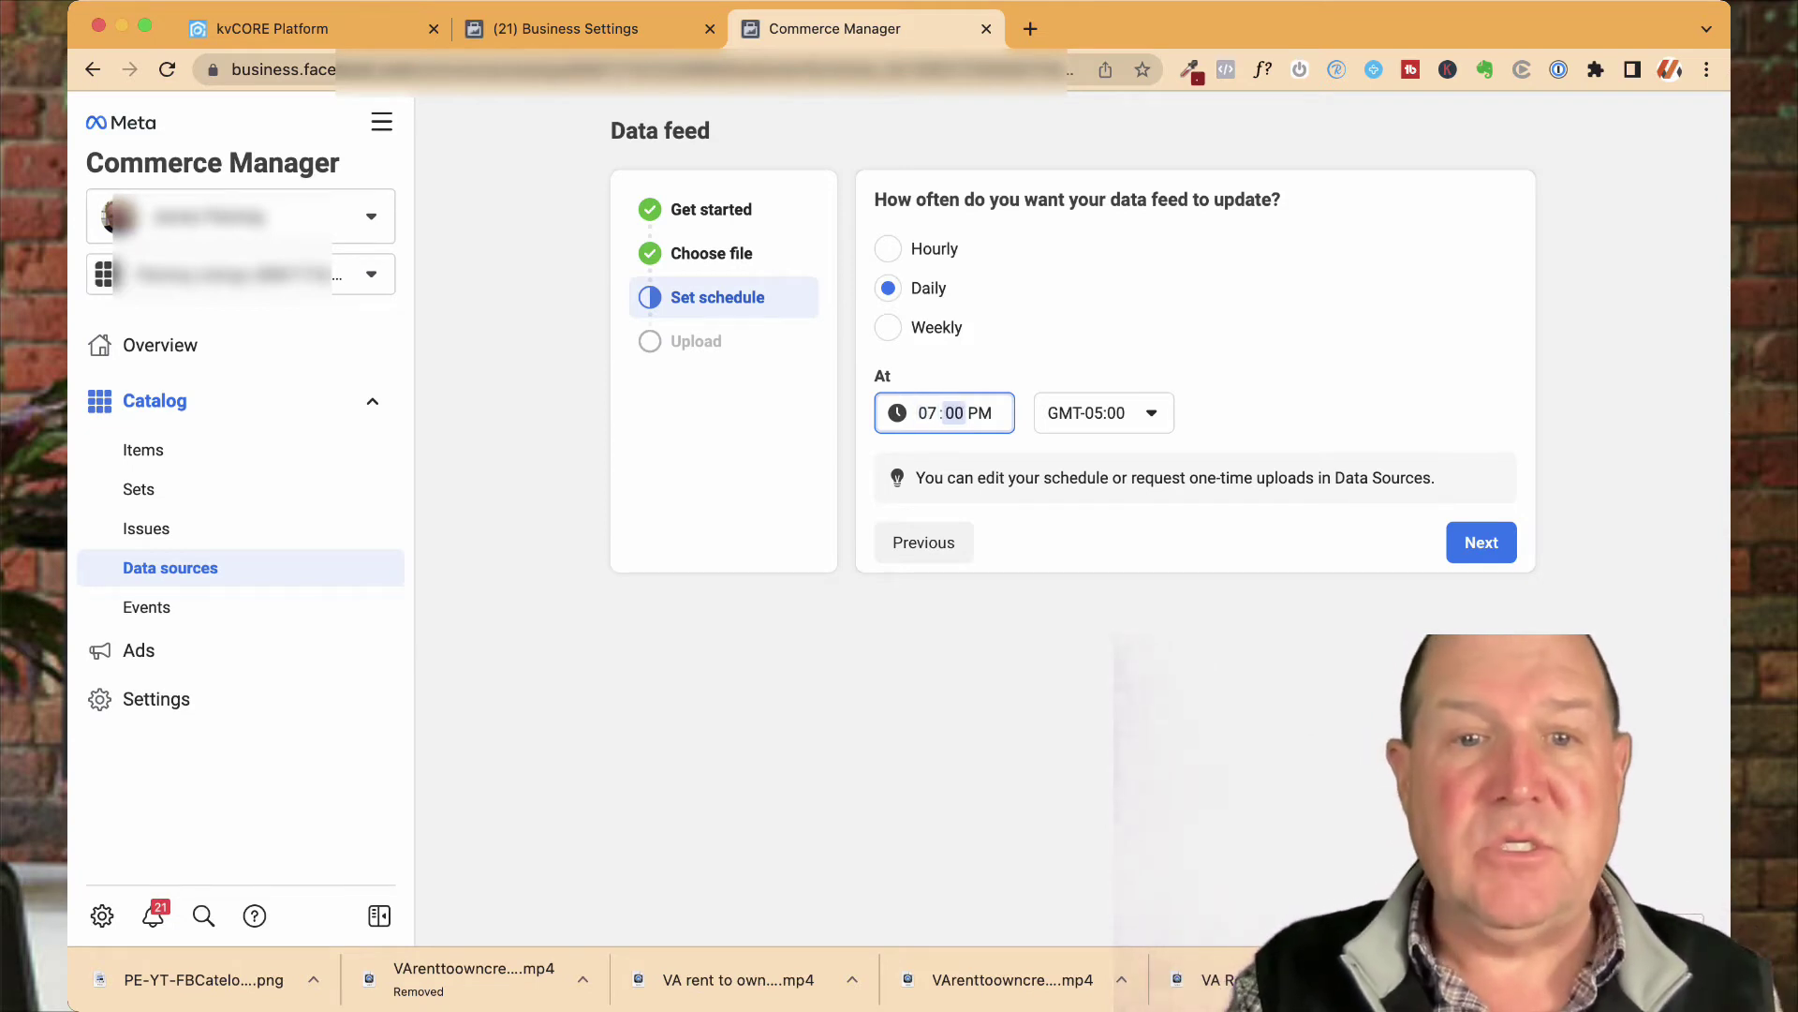
key("Tab")
type("a")
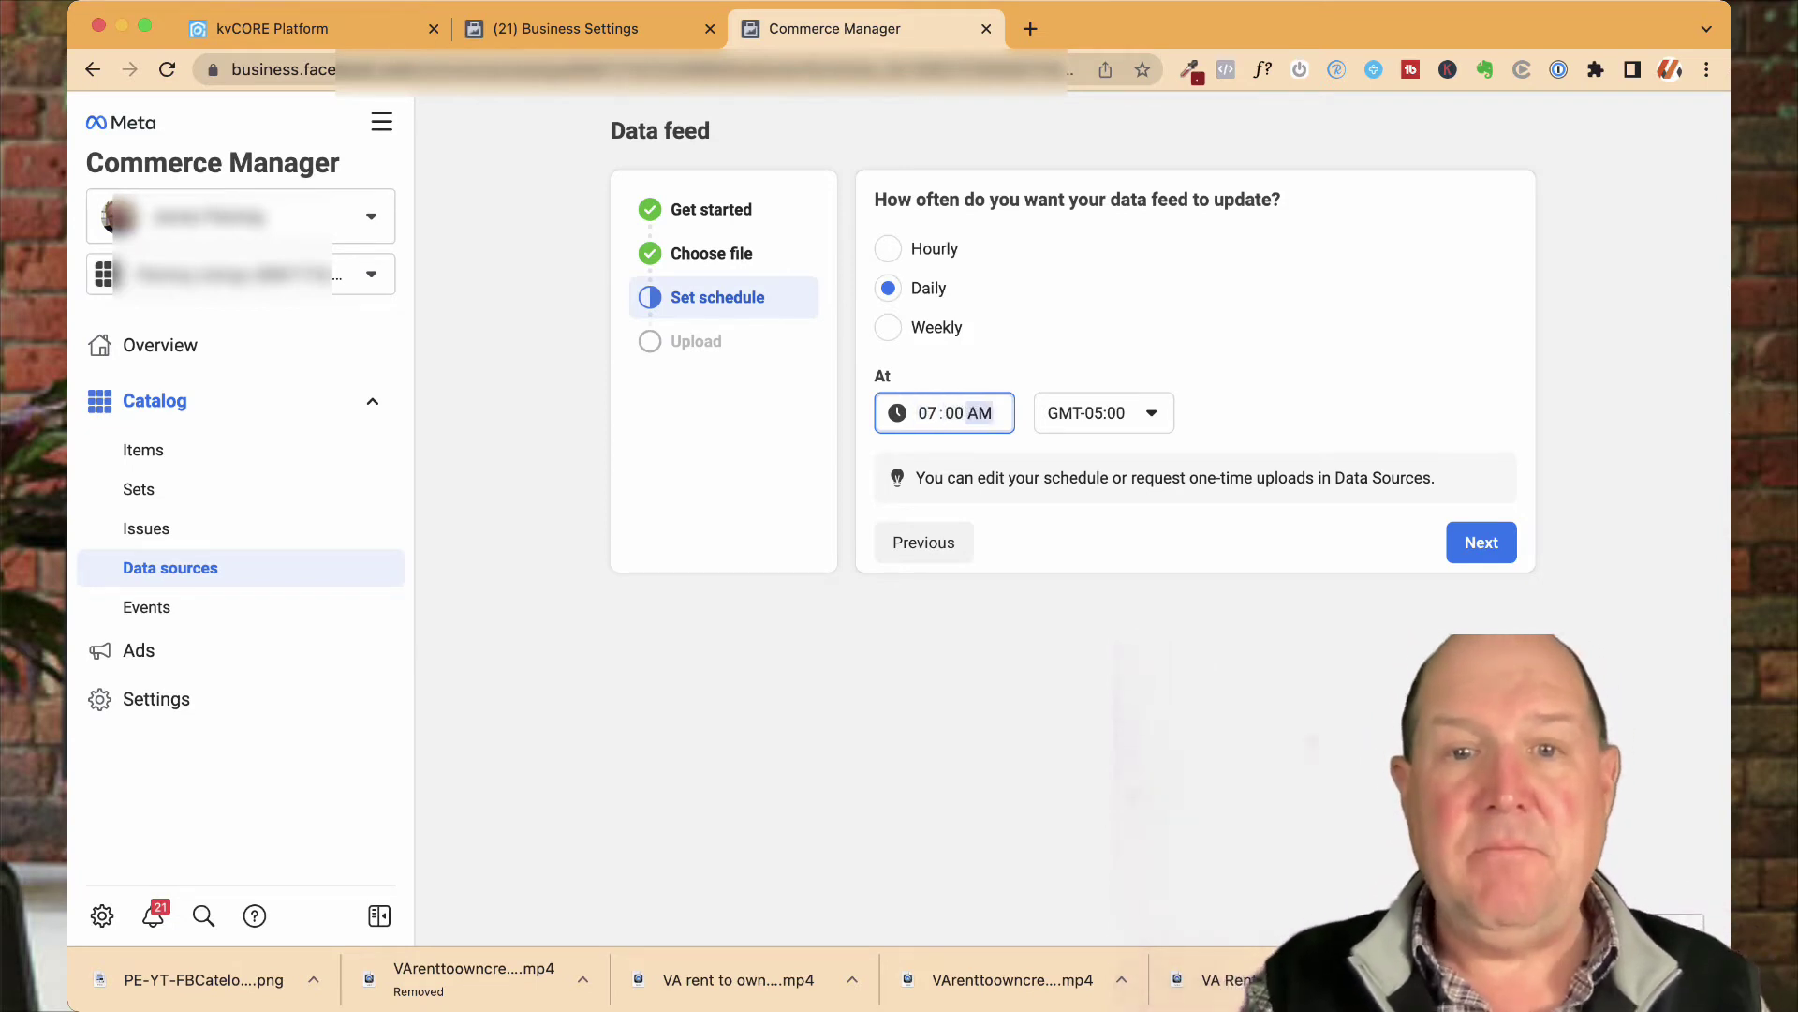
left_click(1482, 542)
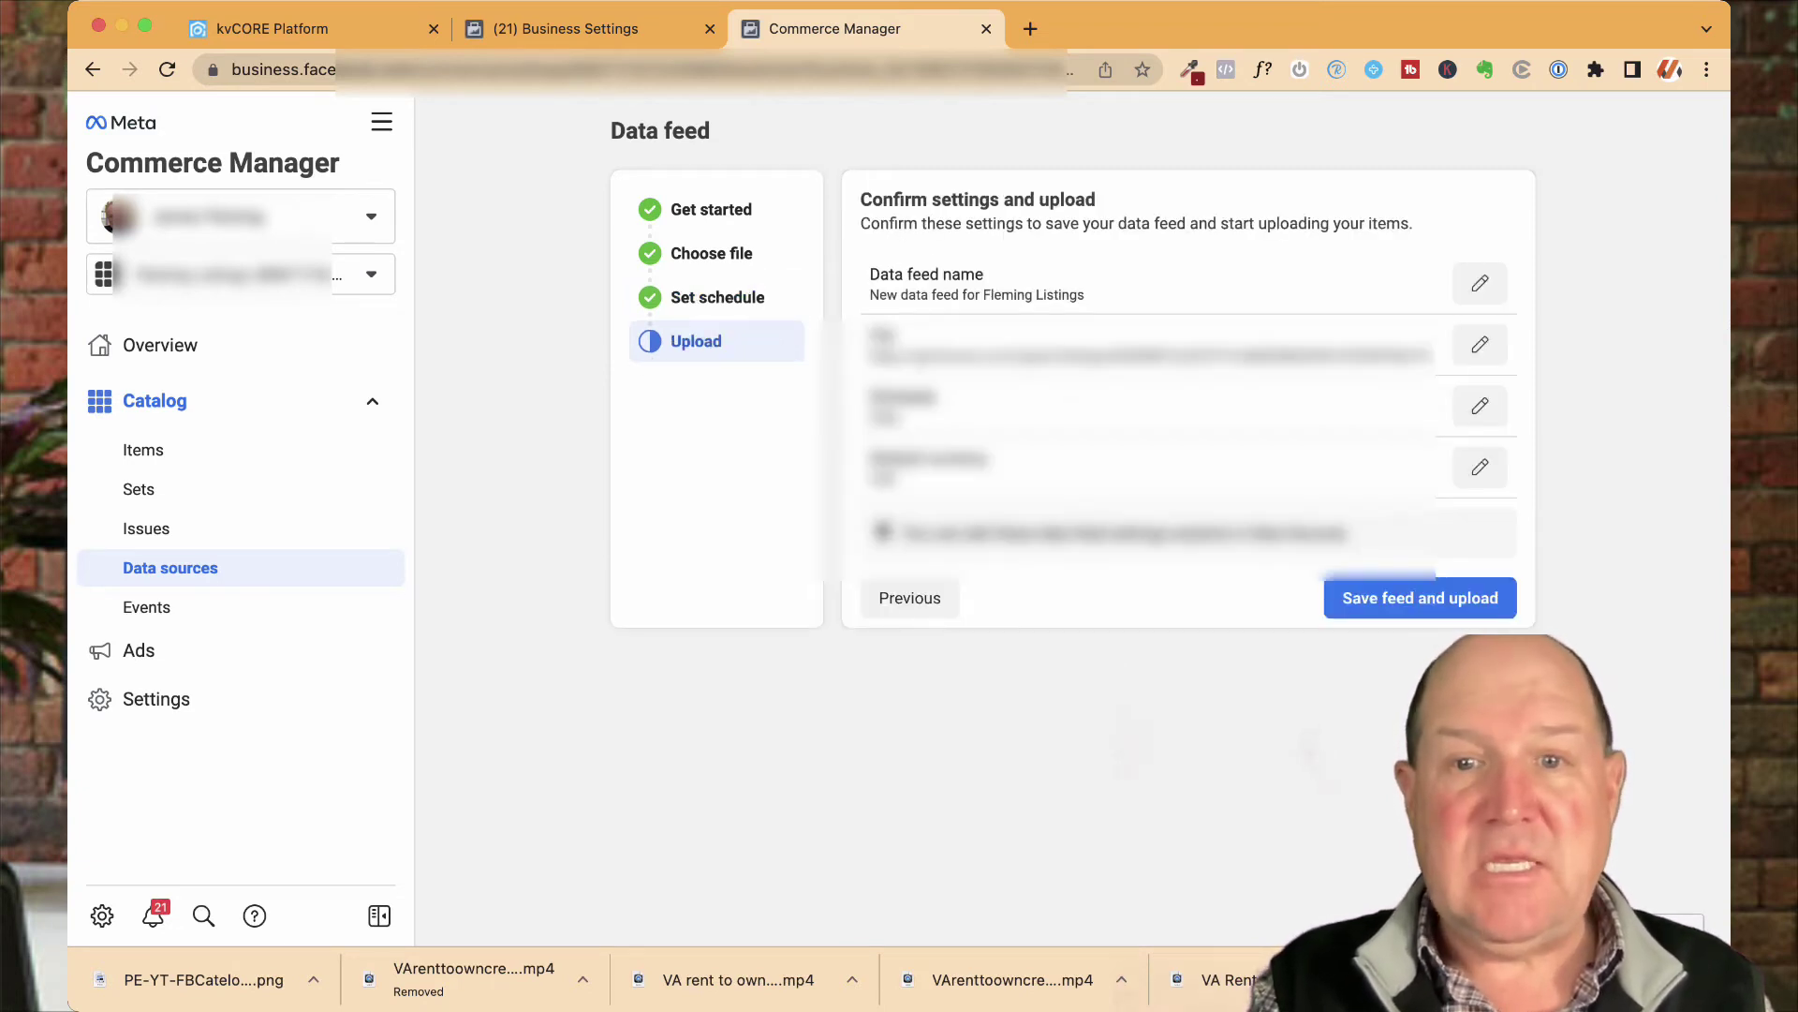
left_click(1420, 598)
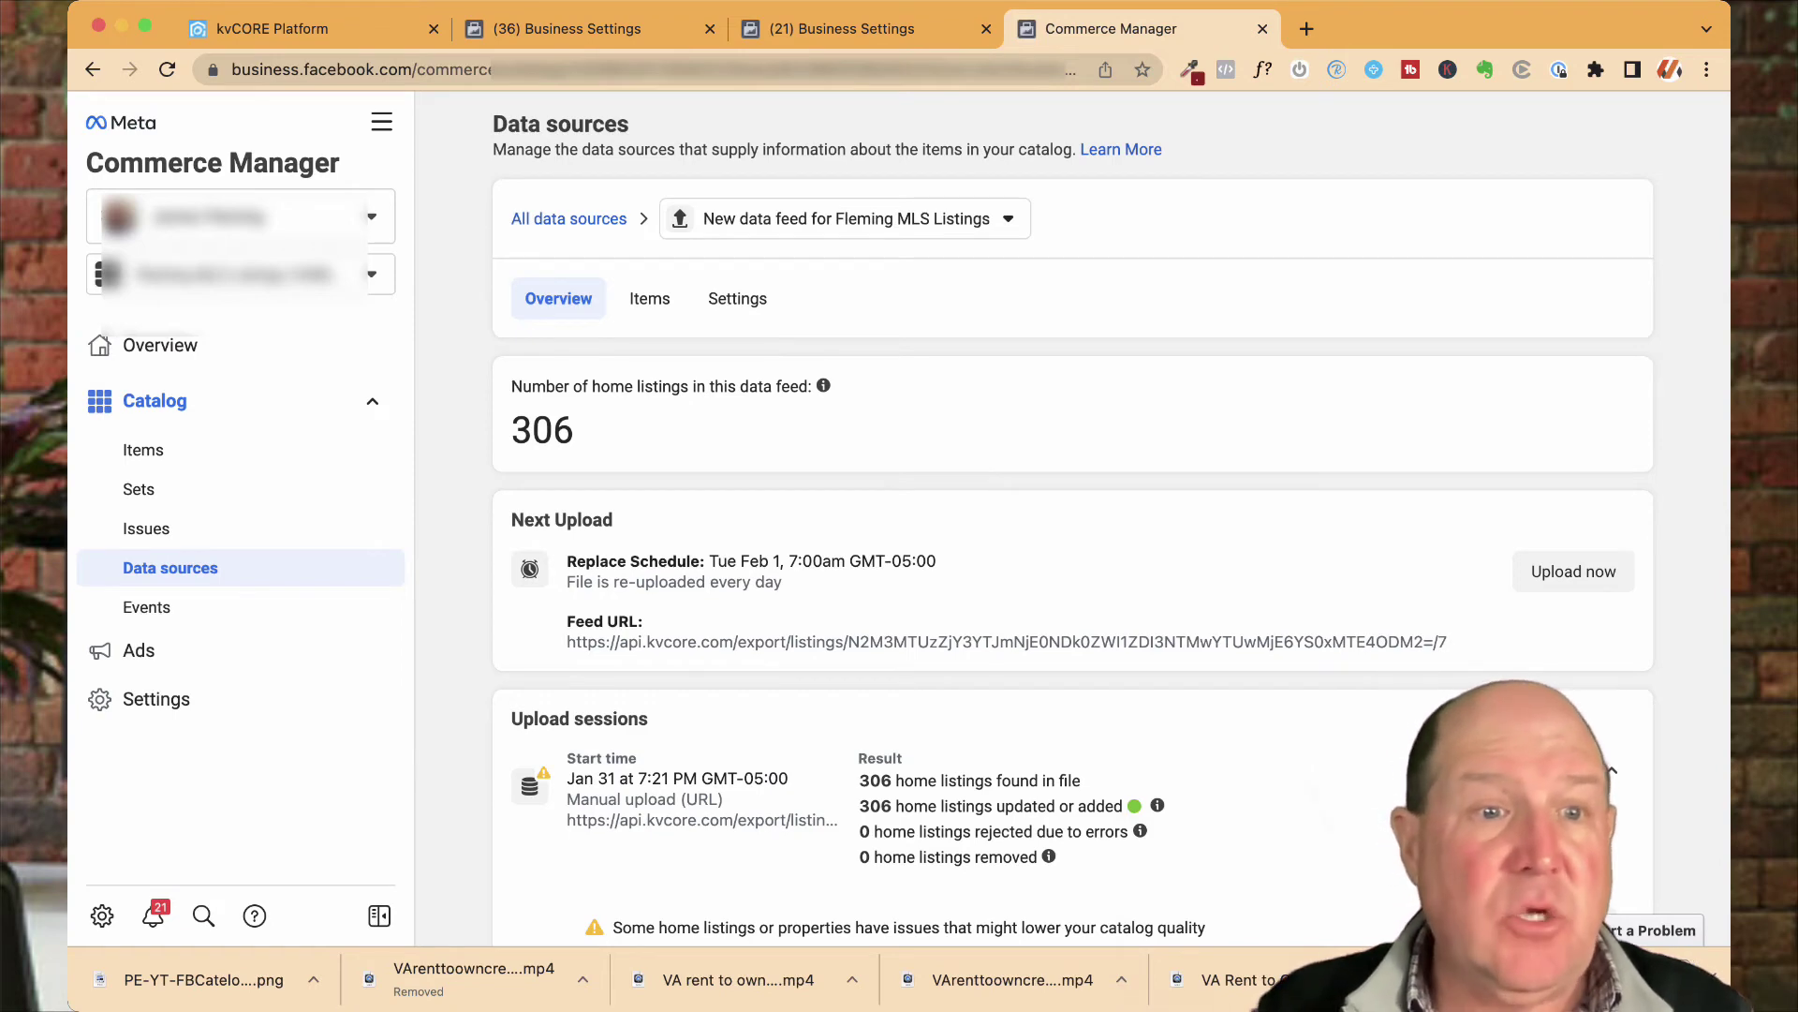
- Browse the catalog's 306 items and open the 810 W Somerset Street listing page
left_click(143, 450)
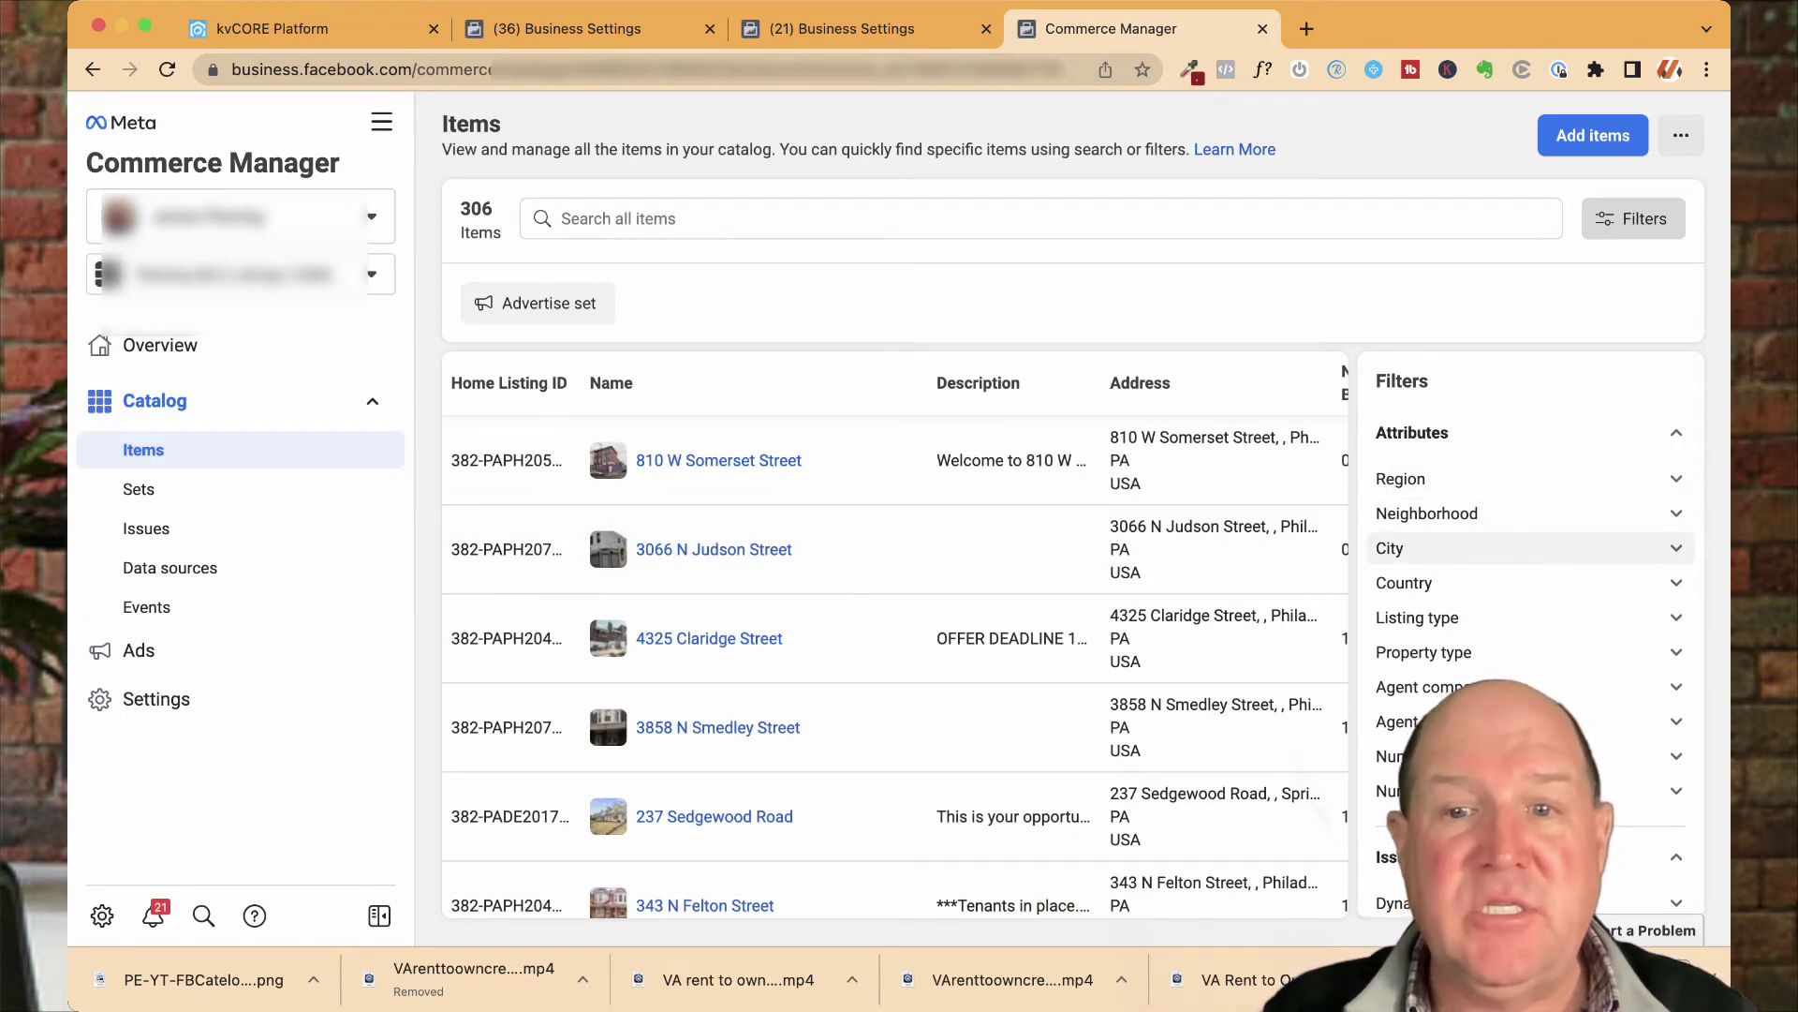
scroll(1527, 636, "down", 2)
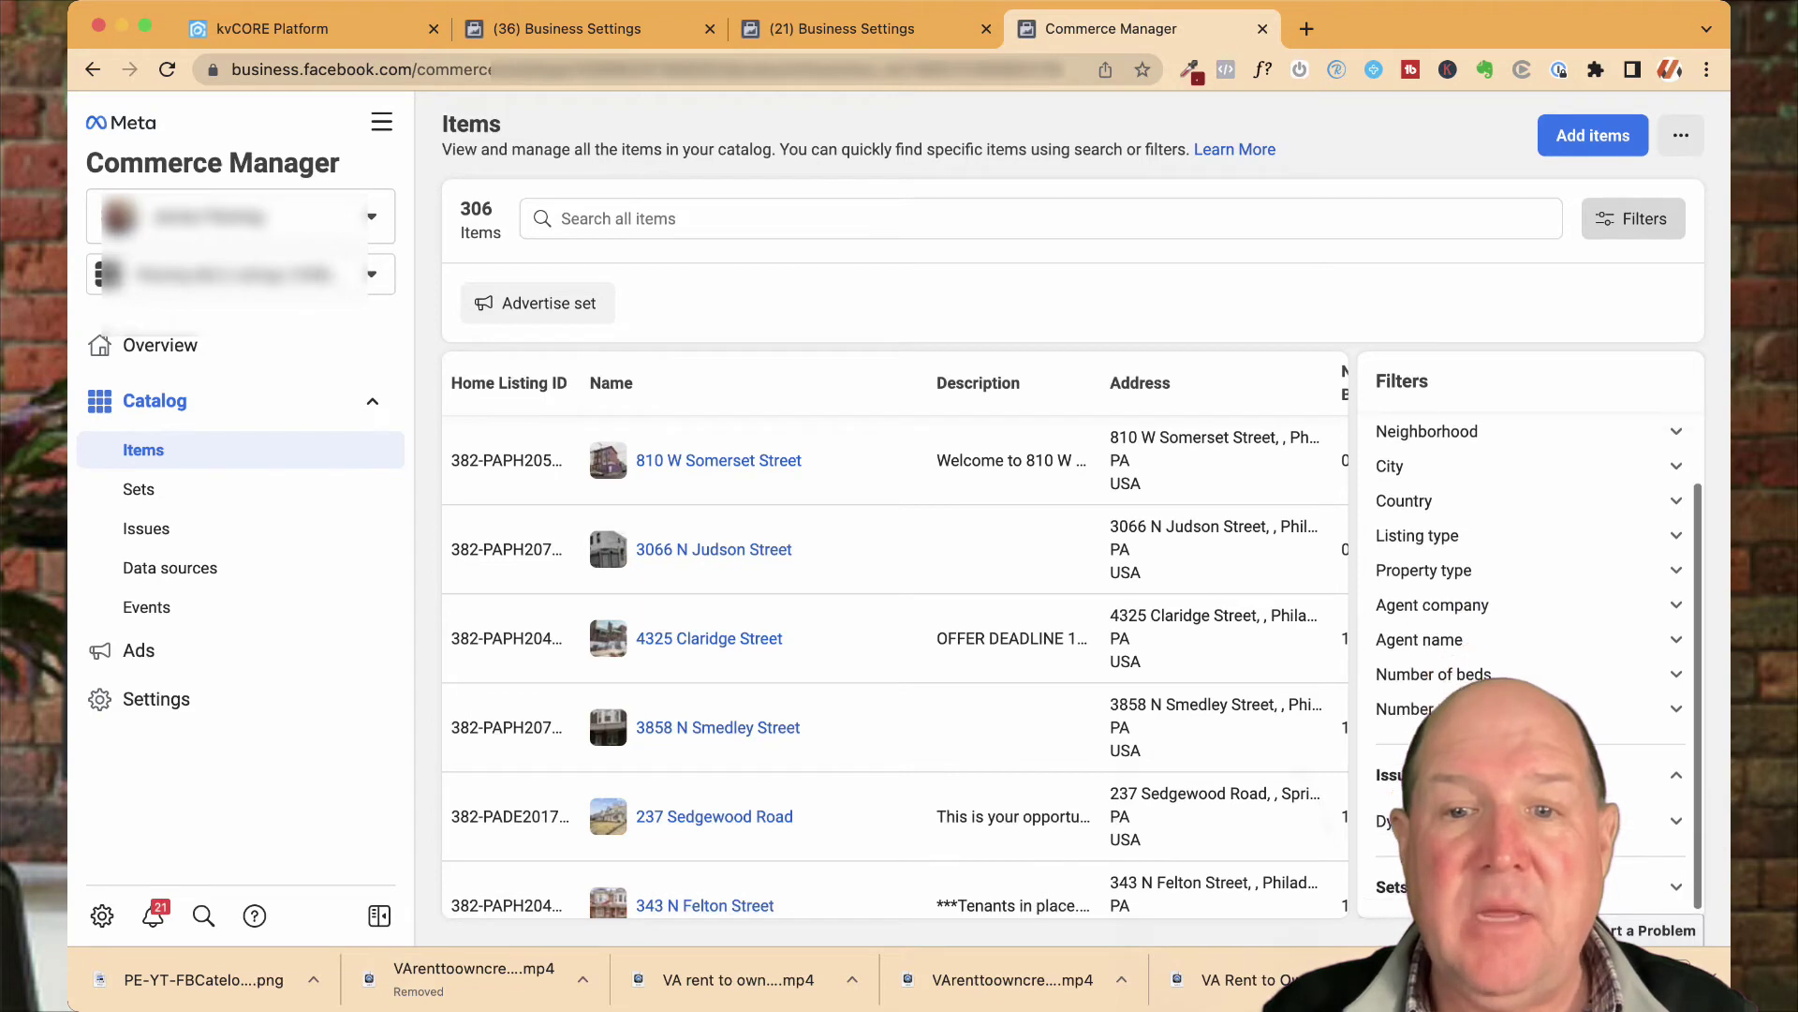
scroll(1527, 670, "down", 1)
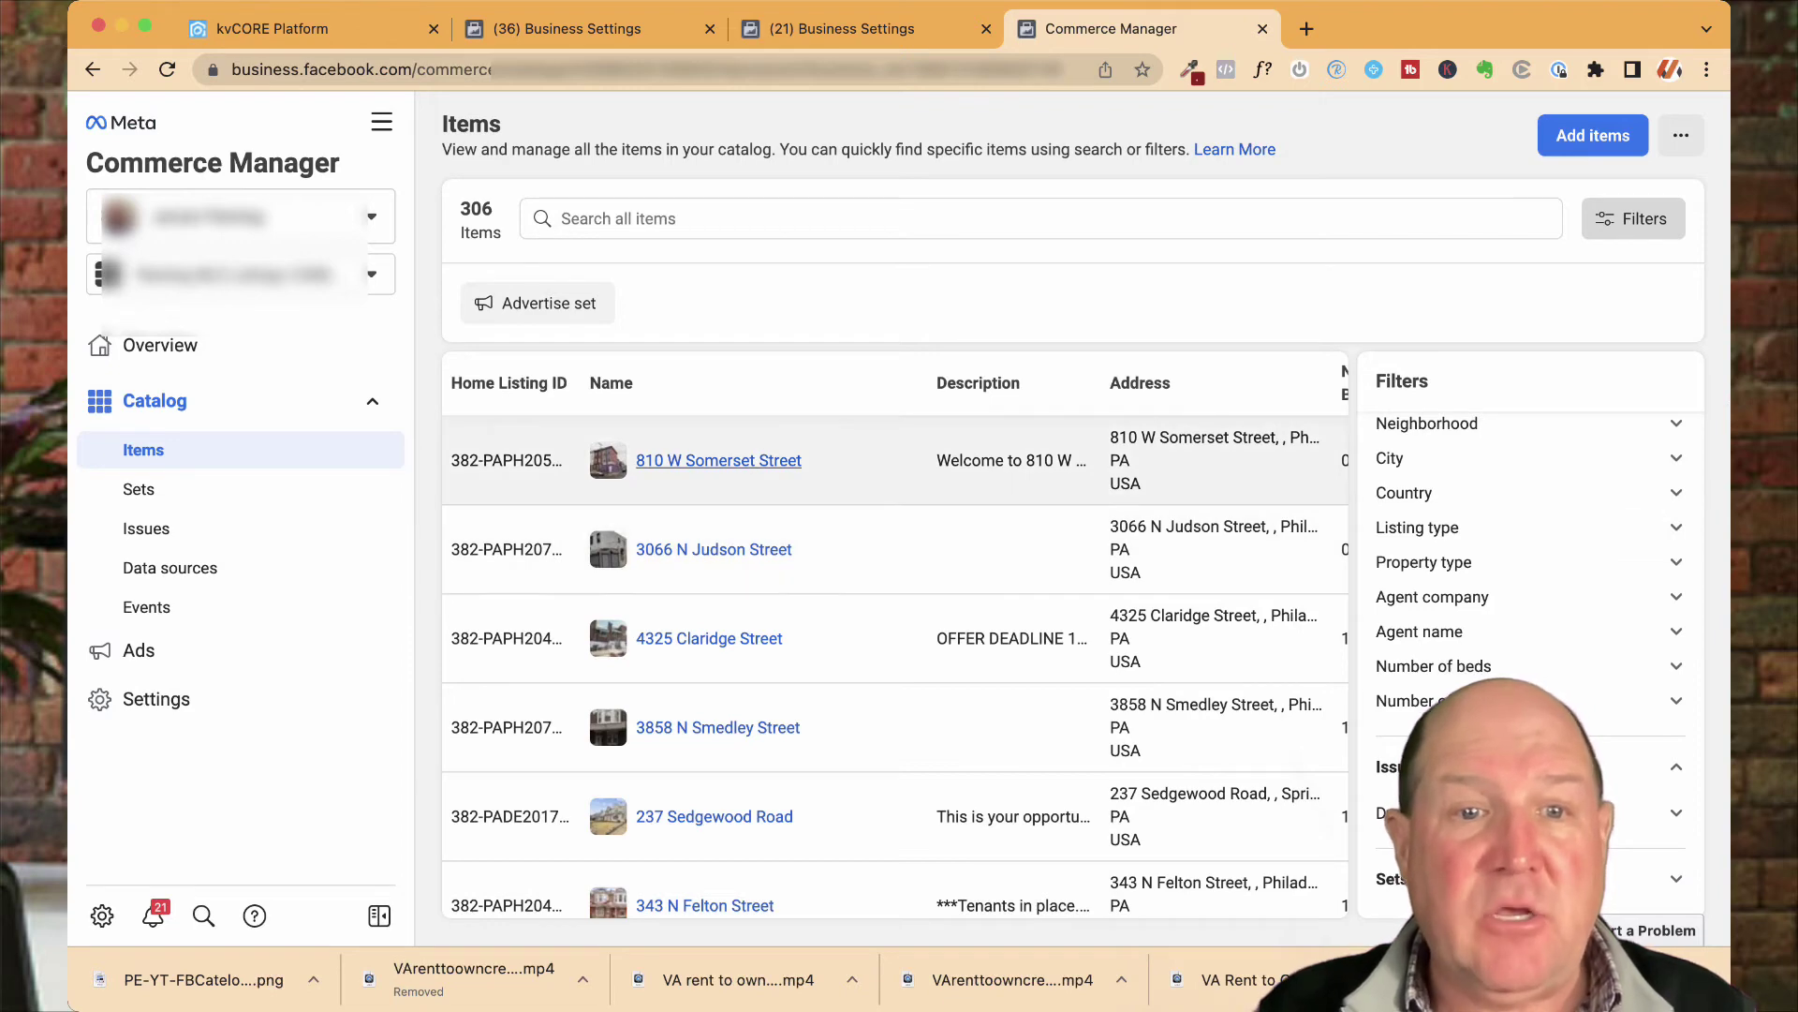
left_click(718, 460)
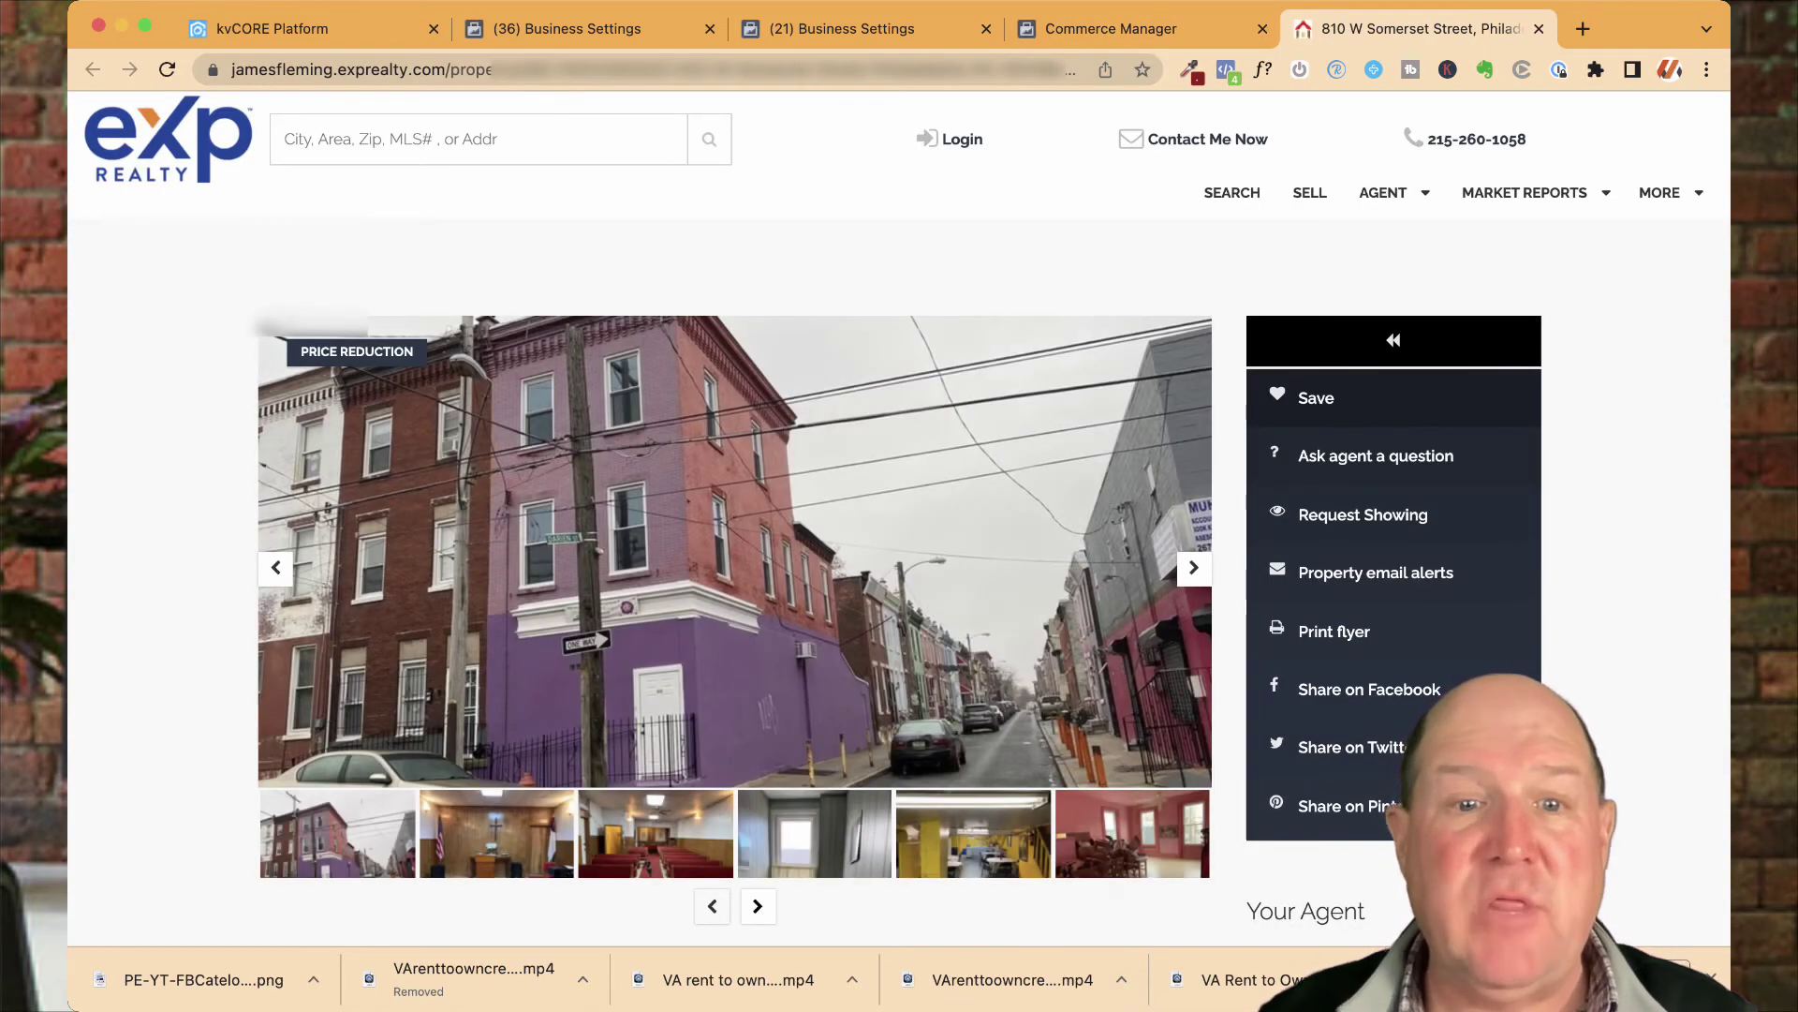
- Review the 810 W Somerset Street listing, close it, and go to the catalog's Sets
scroll(731, 544, "down", 4)
scroll(730, 543, "down", 10)
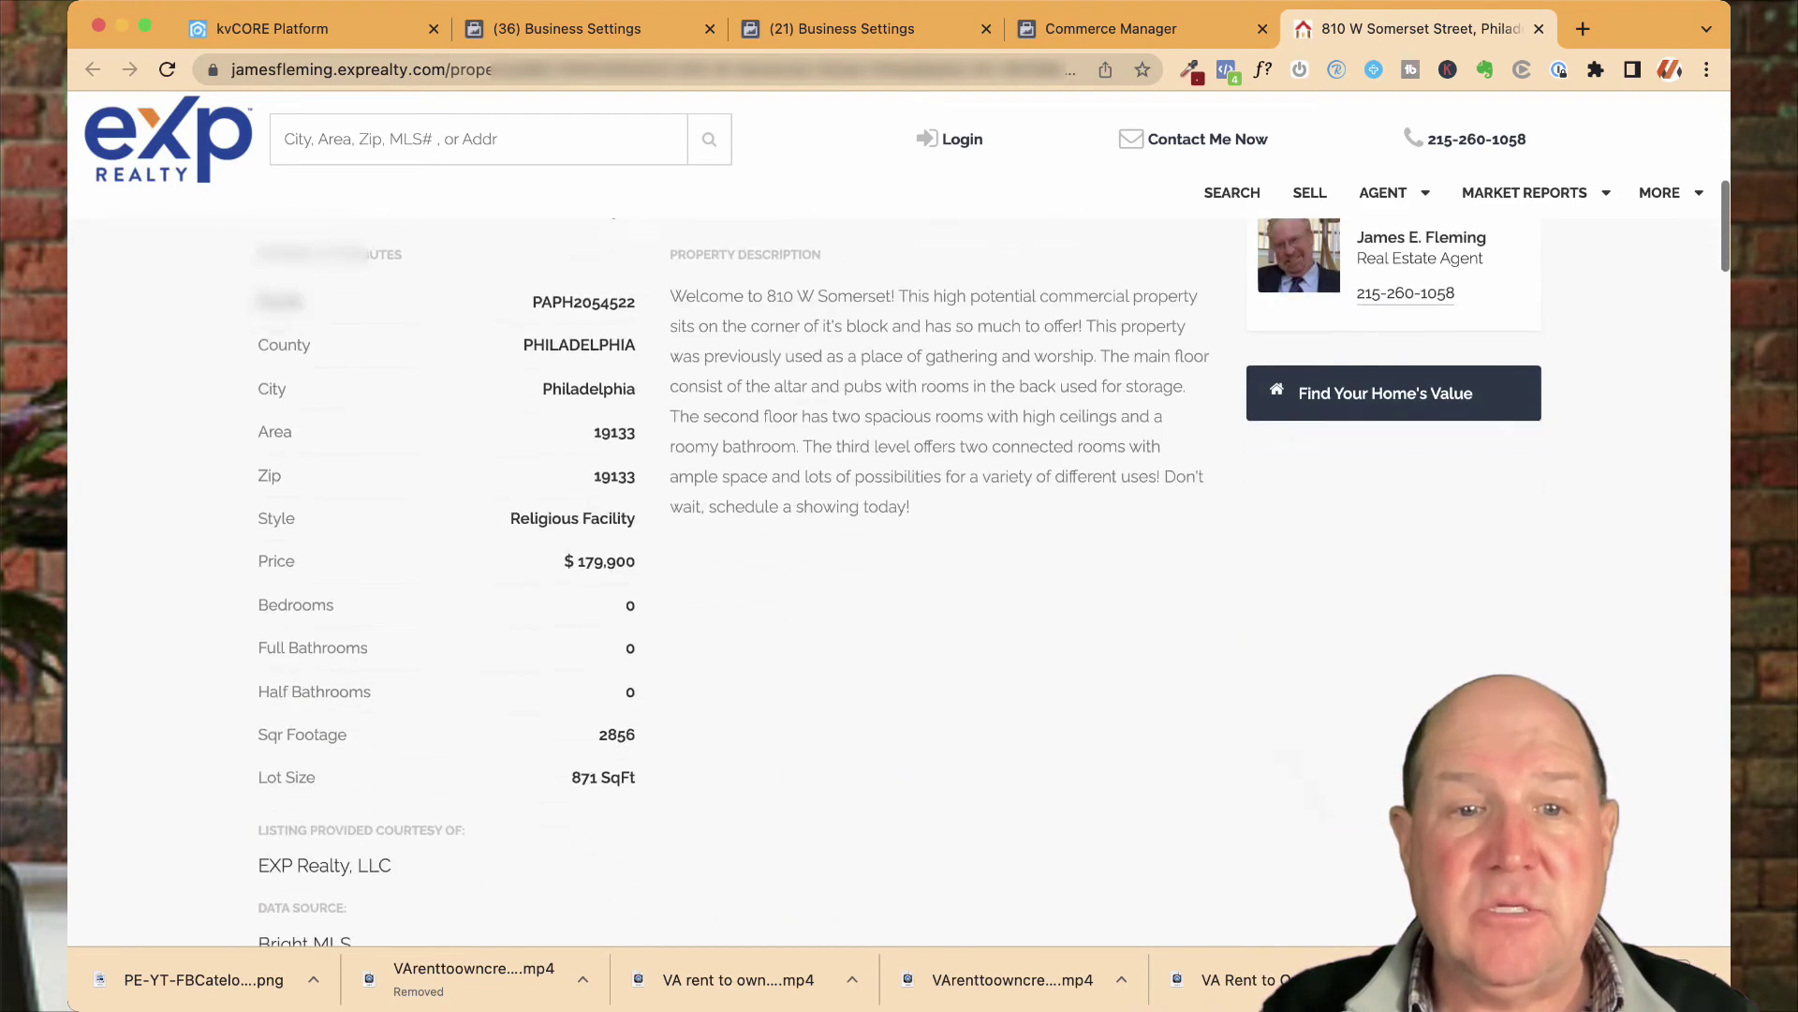
scroll(730, 543, "up", 14)
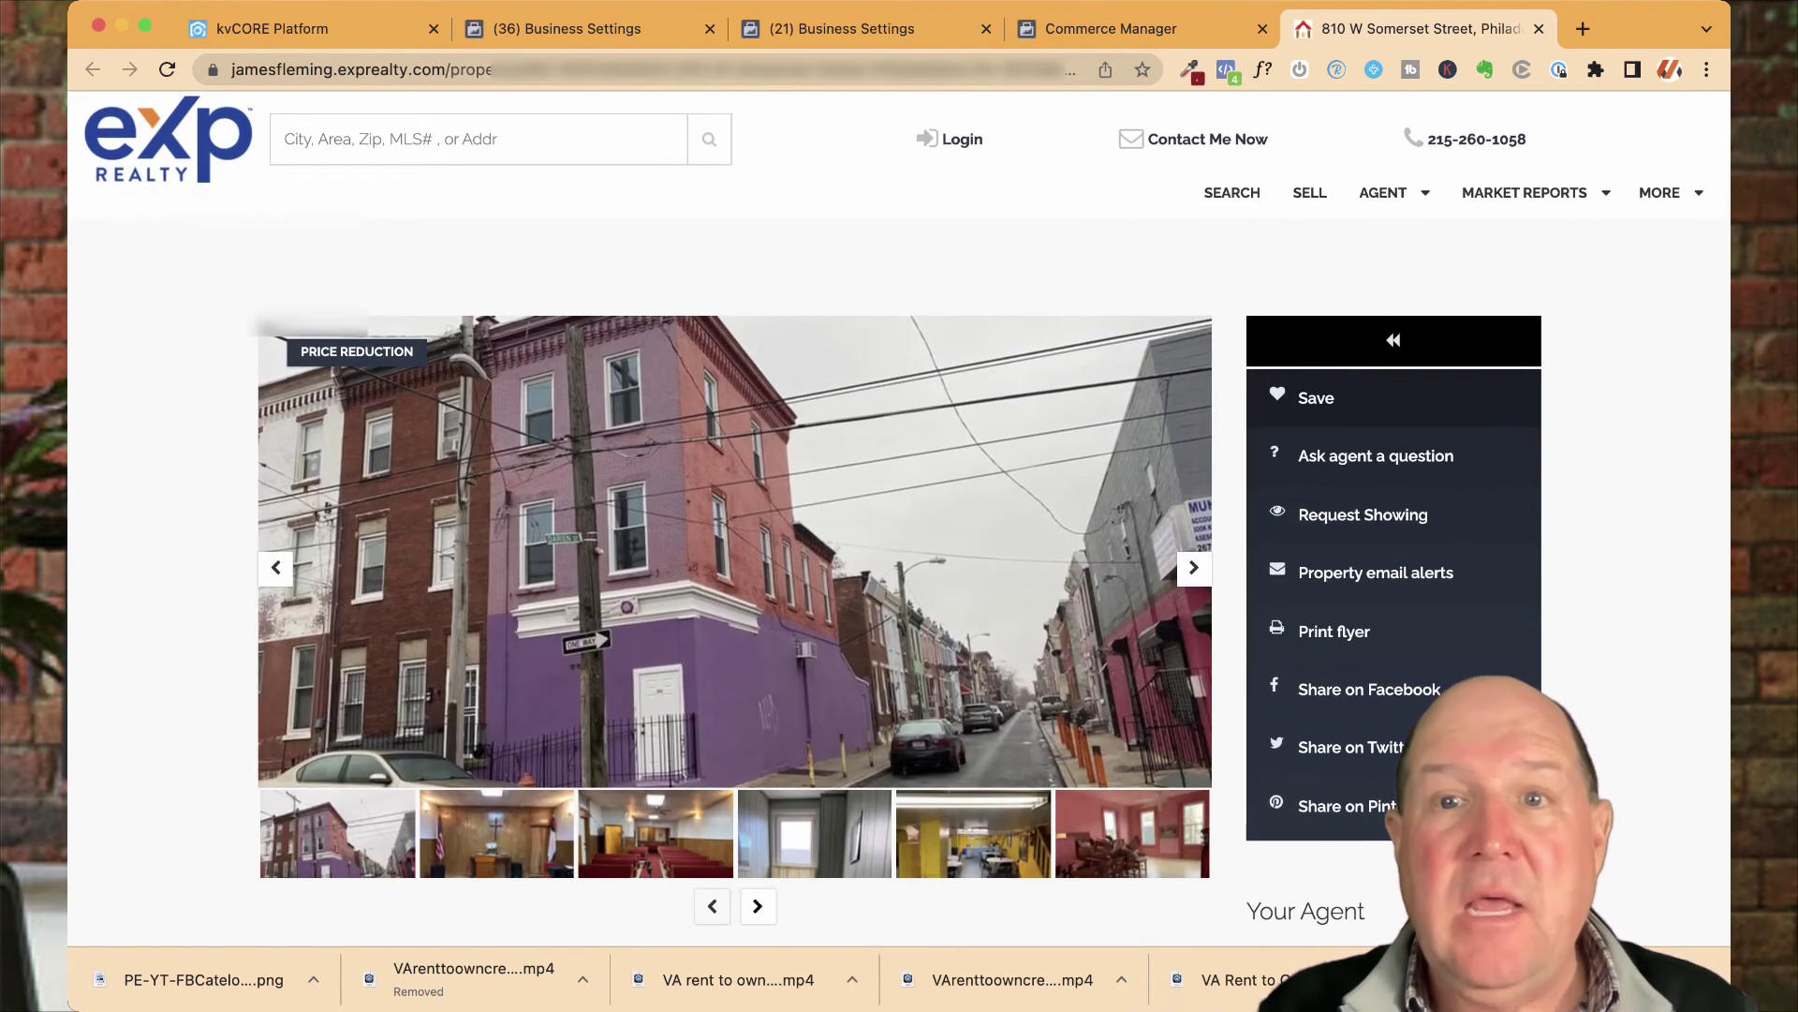
left_click(1539, 29)
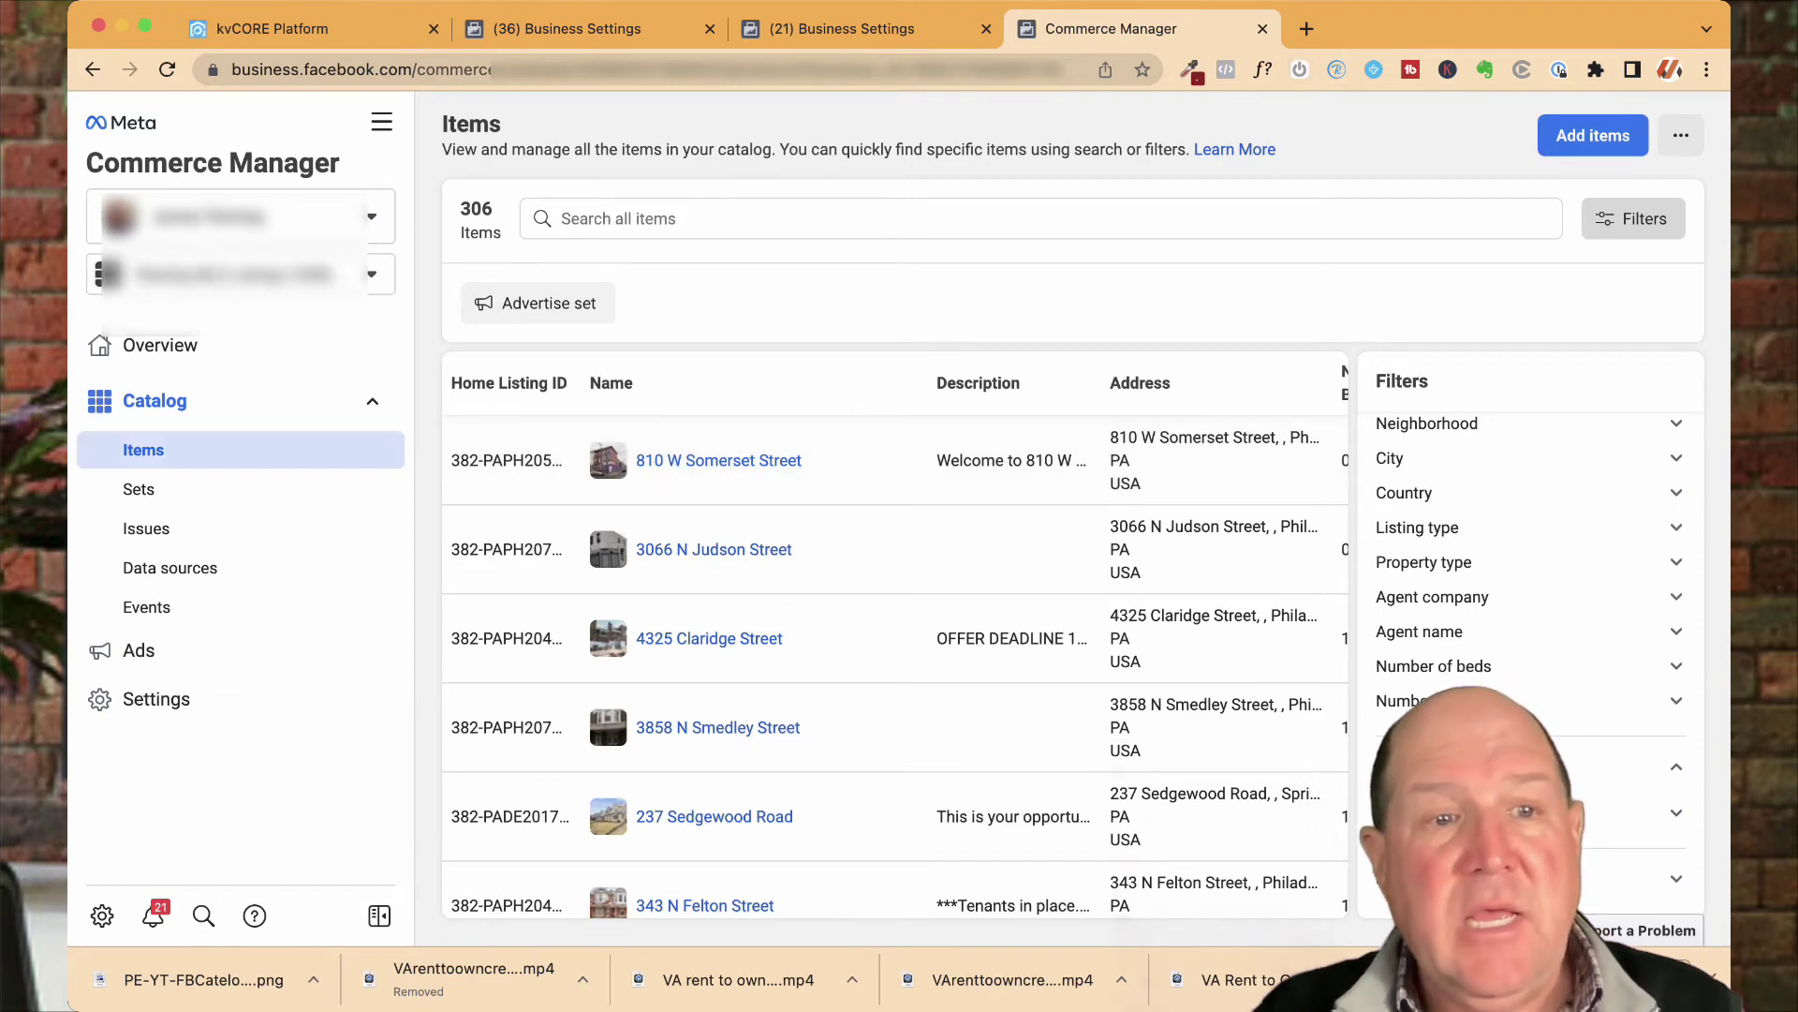
left_click(140, 489)
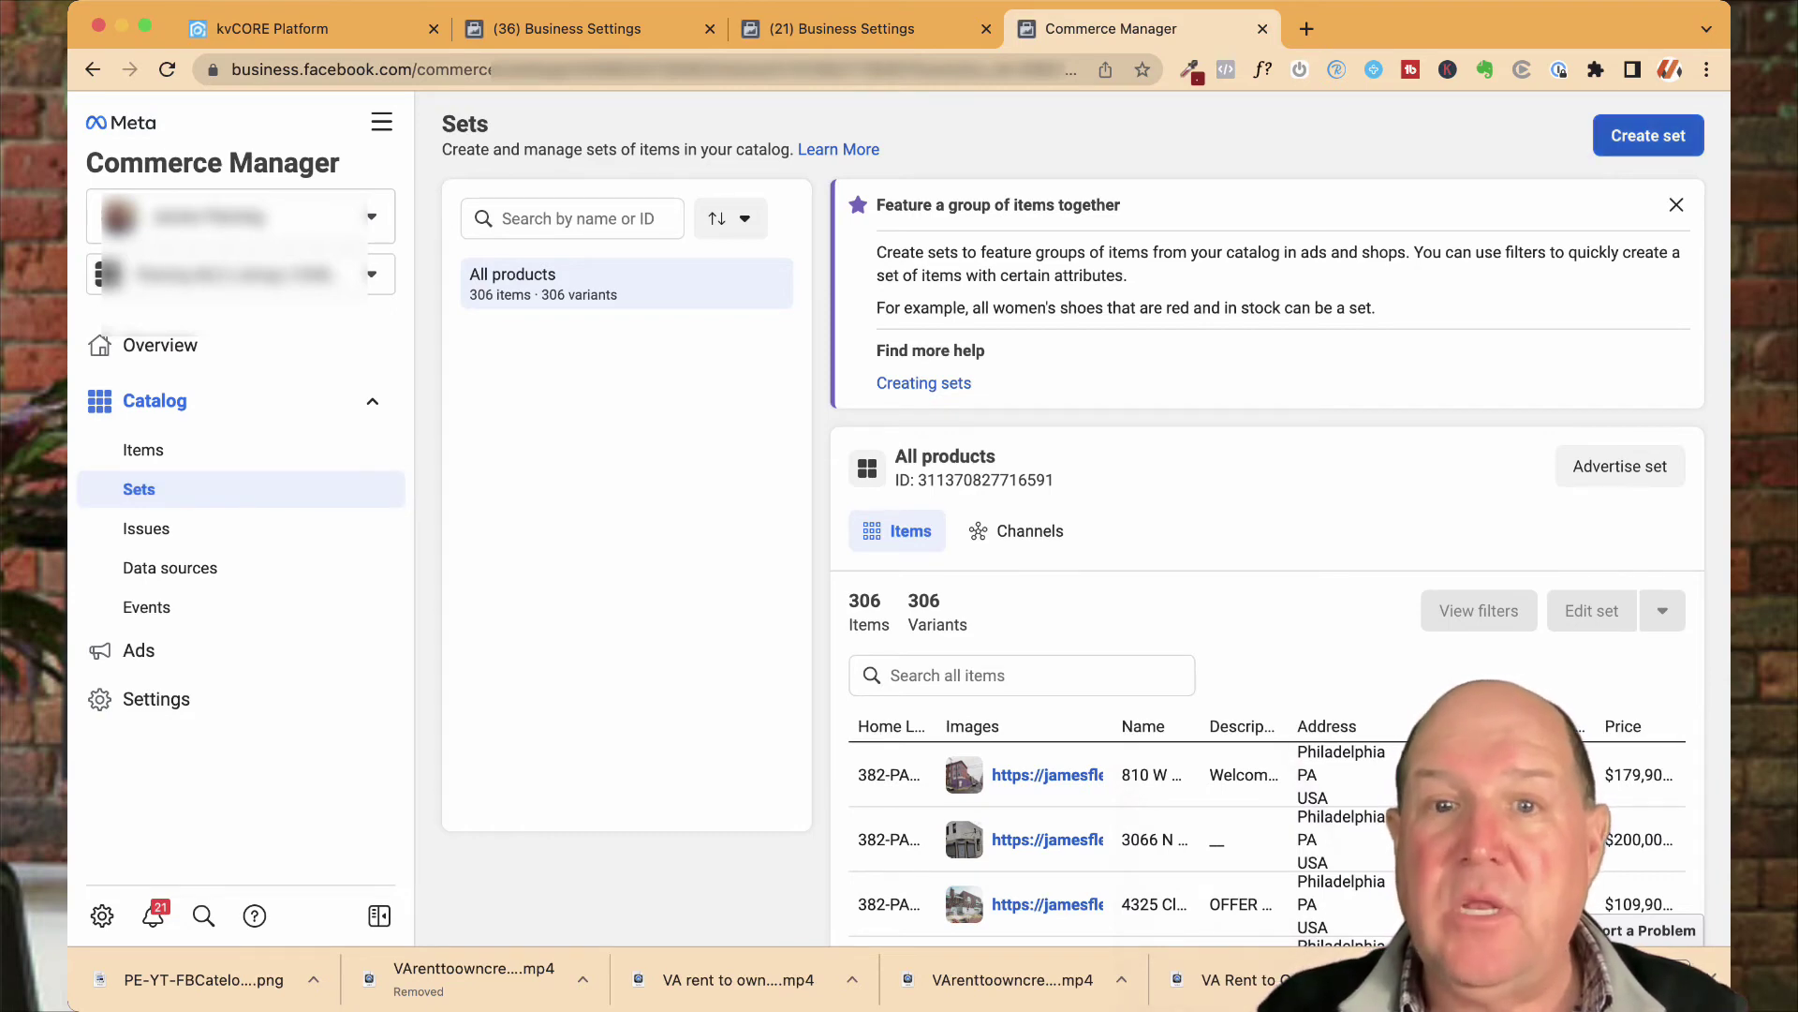
- Dismiss the 'Feature a group of items together' tip and open the Create a set form
left_click(1677, 204)
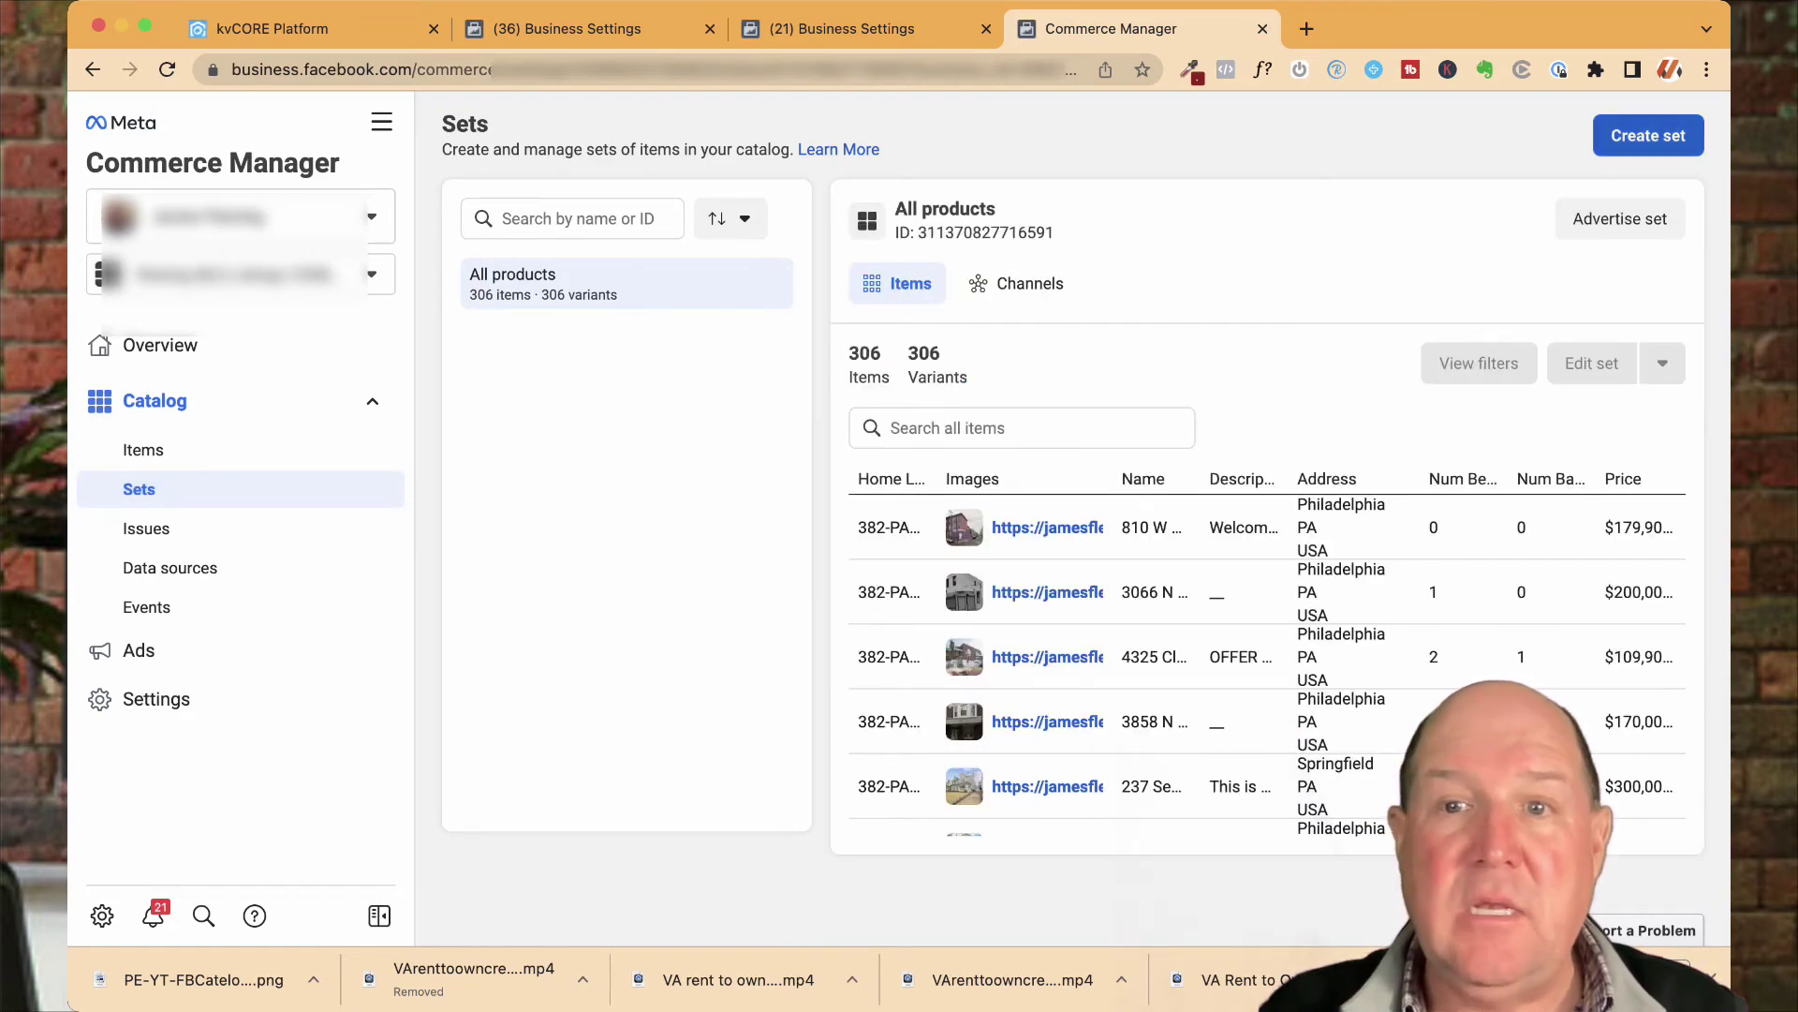
left_click(1648, 135)
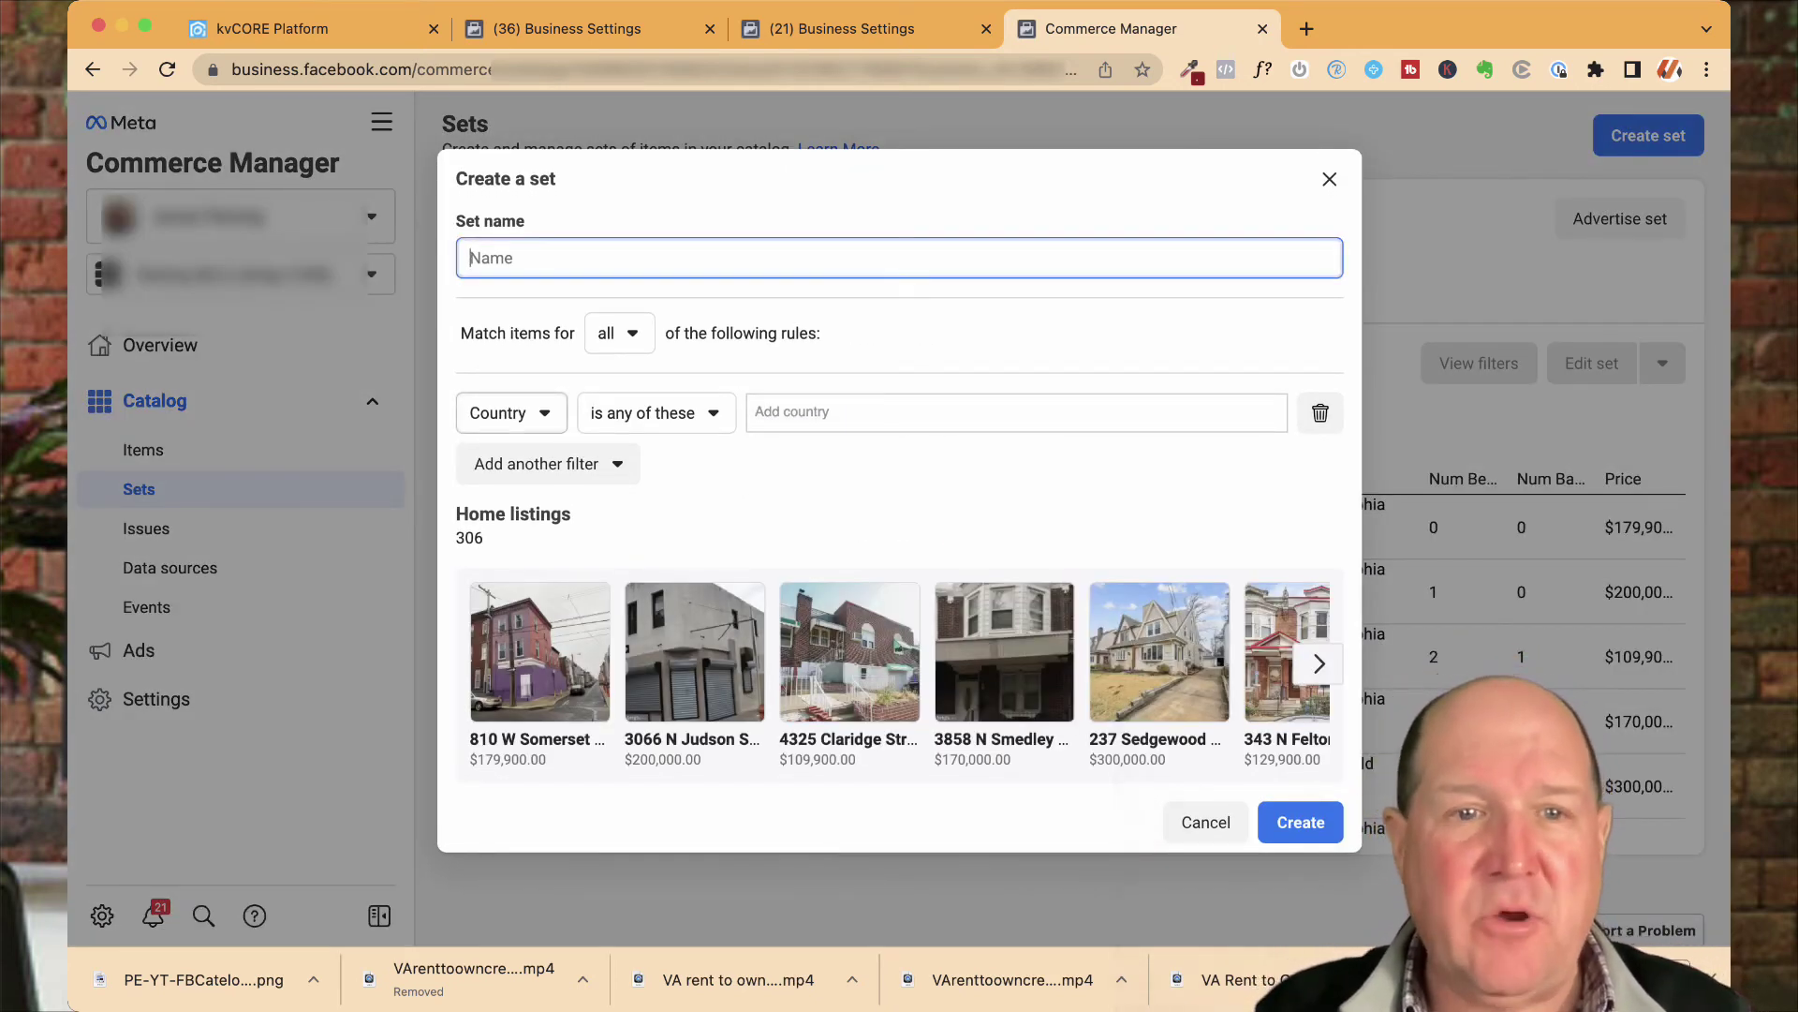
- Filter the new set by the Neighborhood attribute
left_click(511, 412)
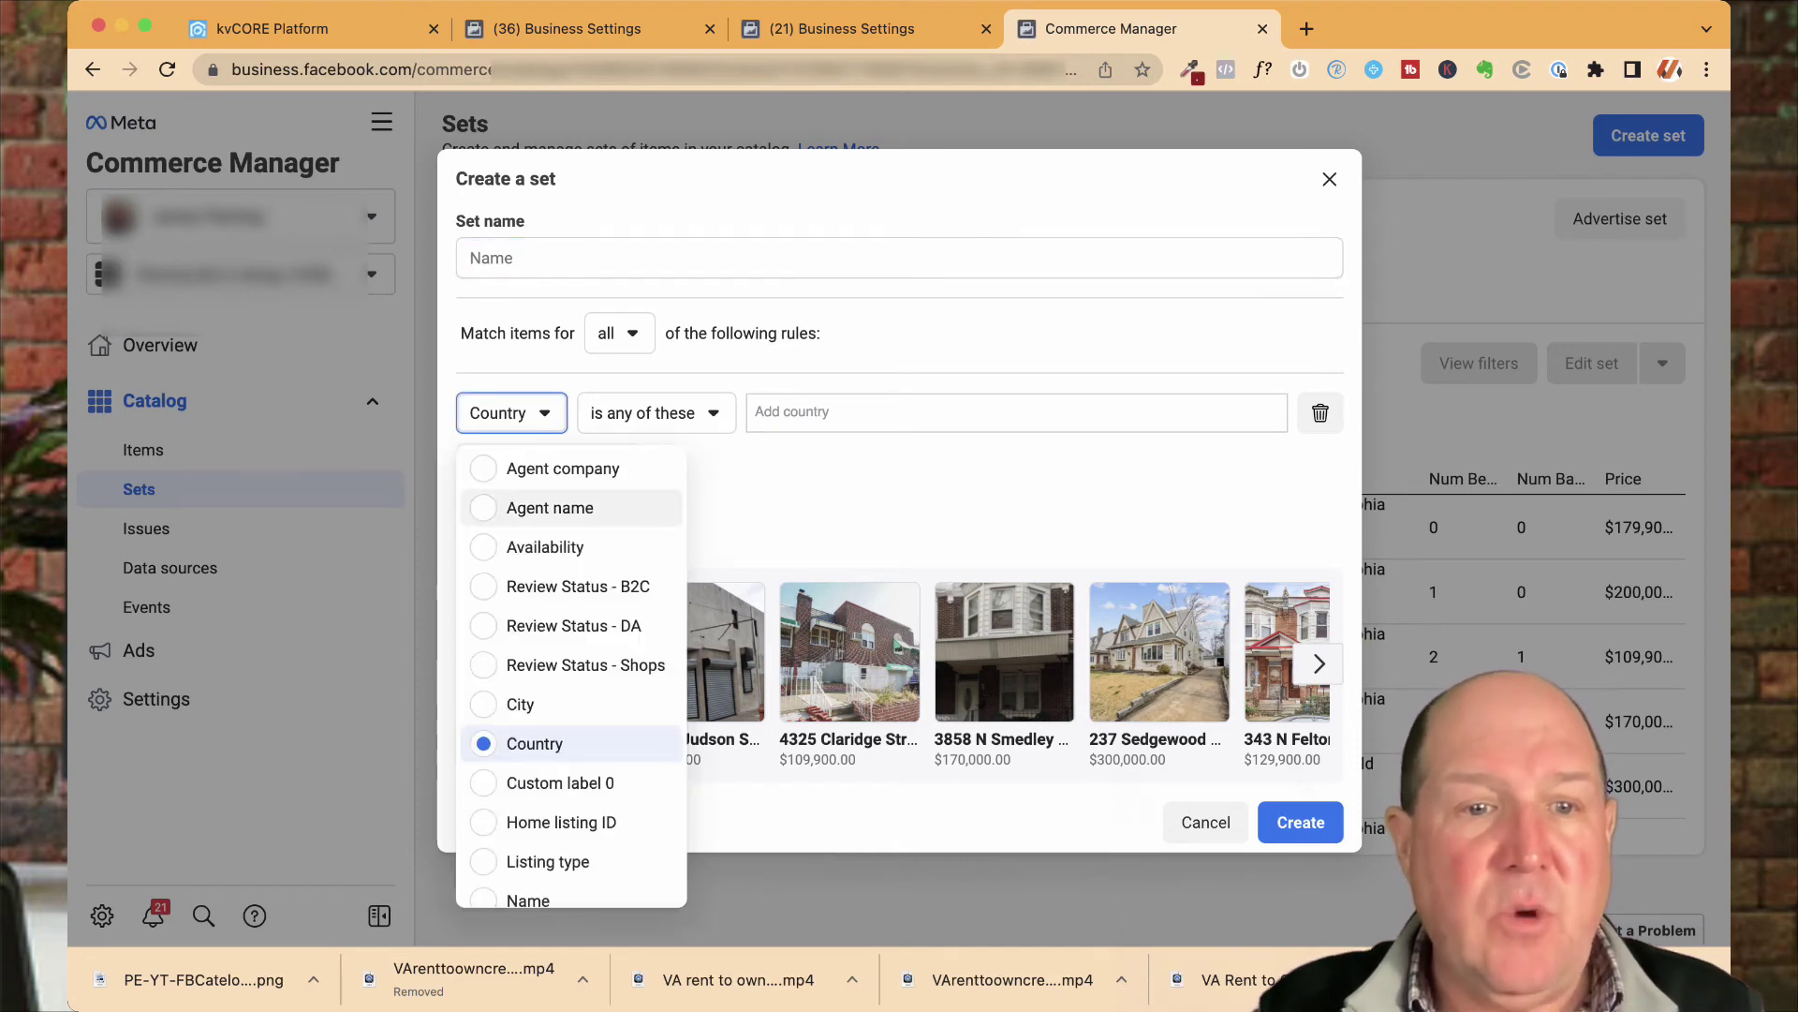
scroll(572, 675, "down", 3)
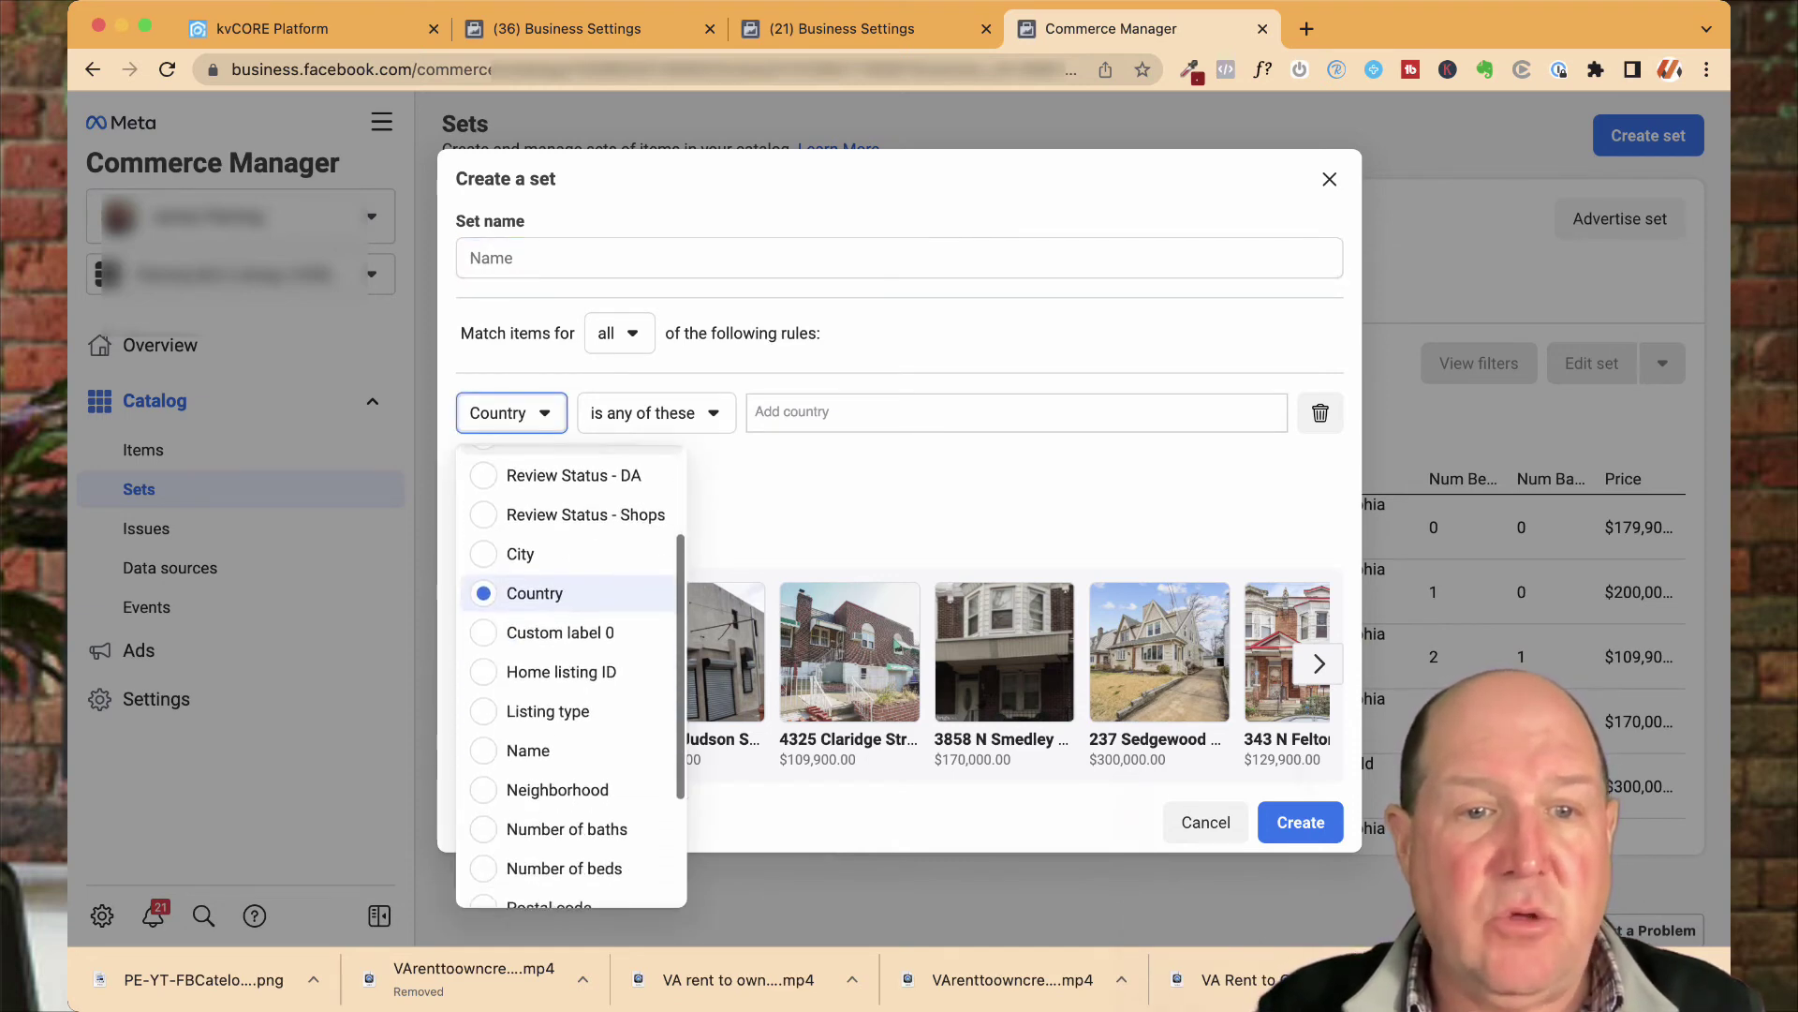
scroll(571, 580, "down", 2)
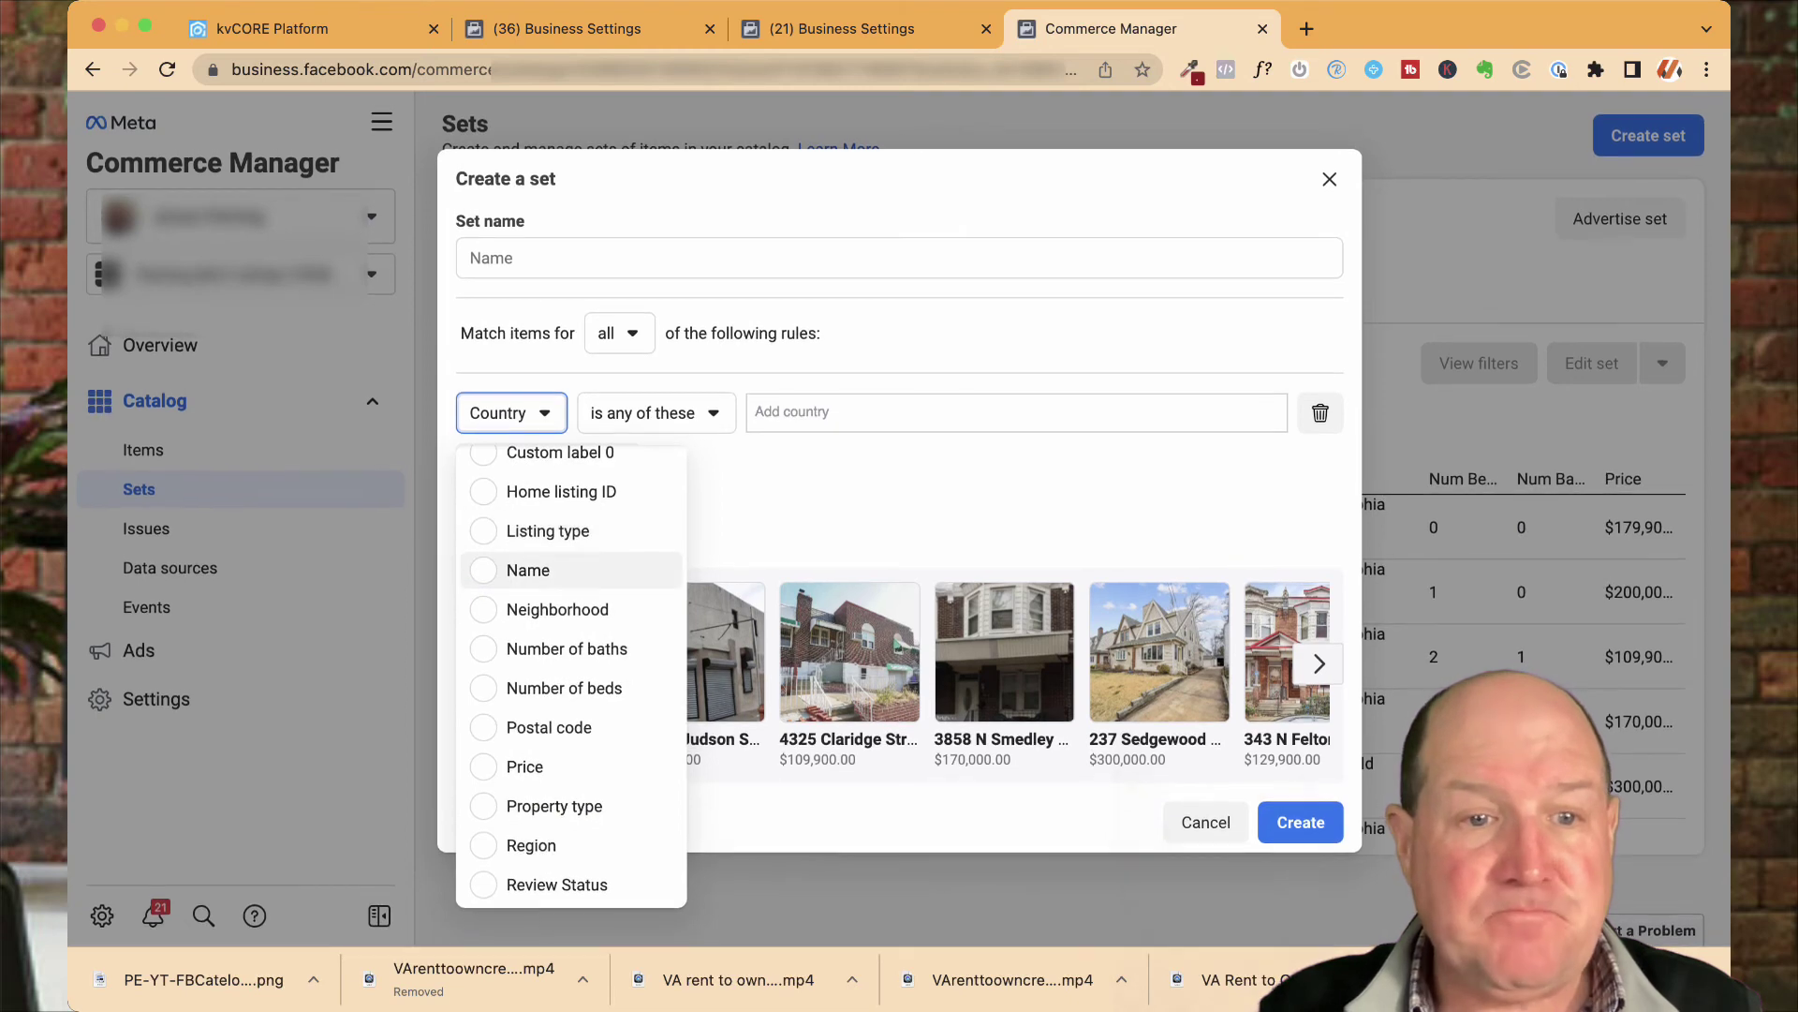
left_click(557, 609)
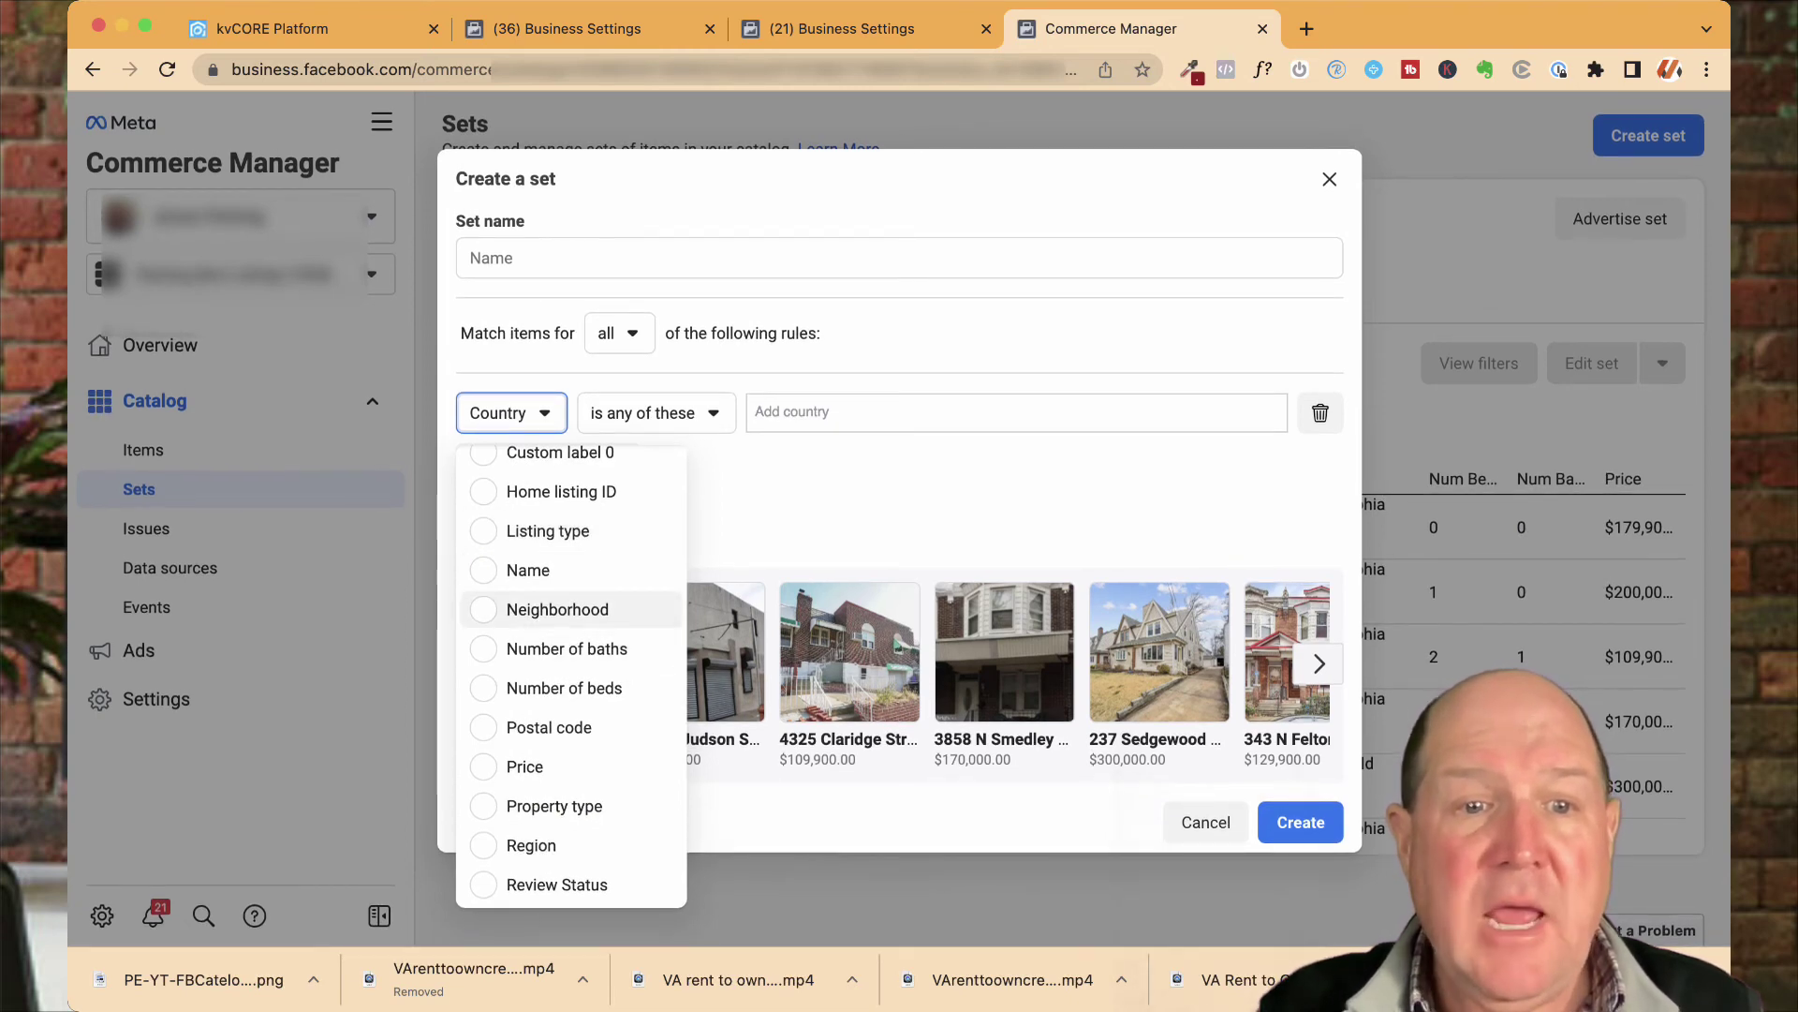
- Add Bywood and Germantown as the neighborhood filter values
left_click(942, 412)
type("gke")
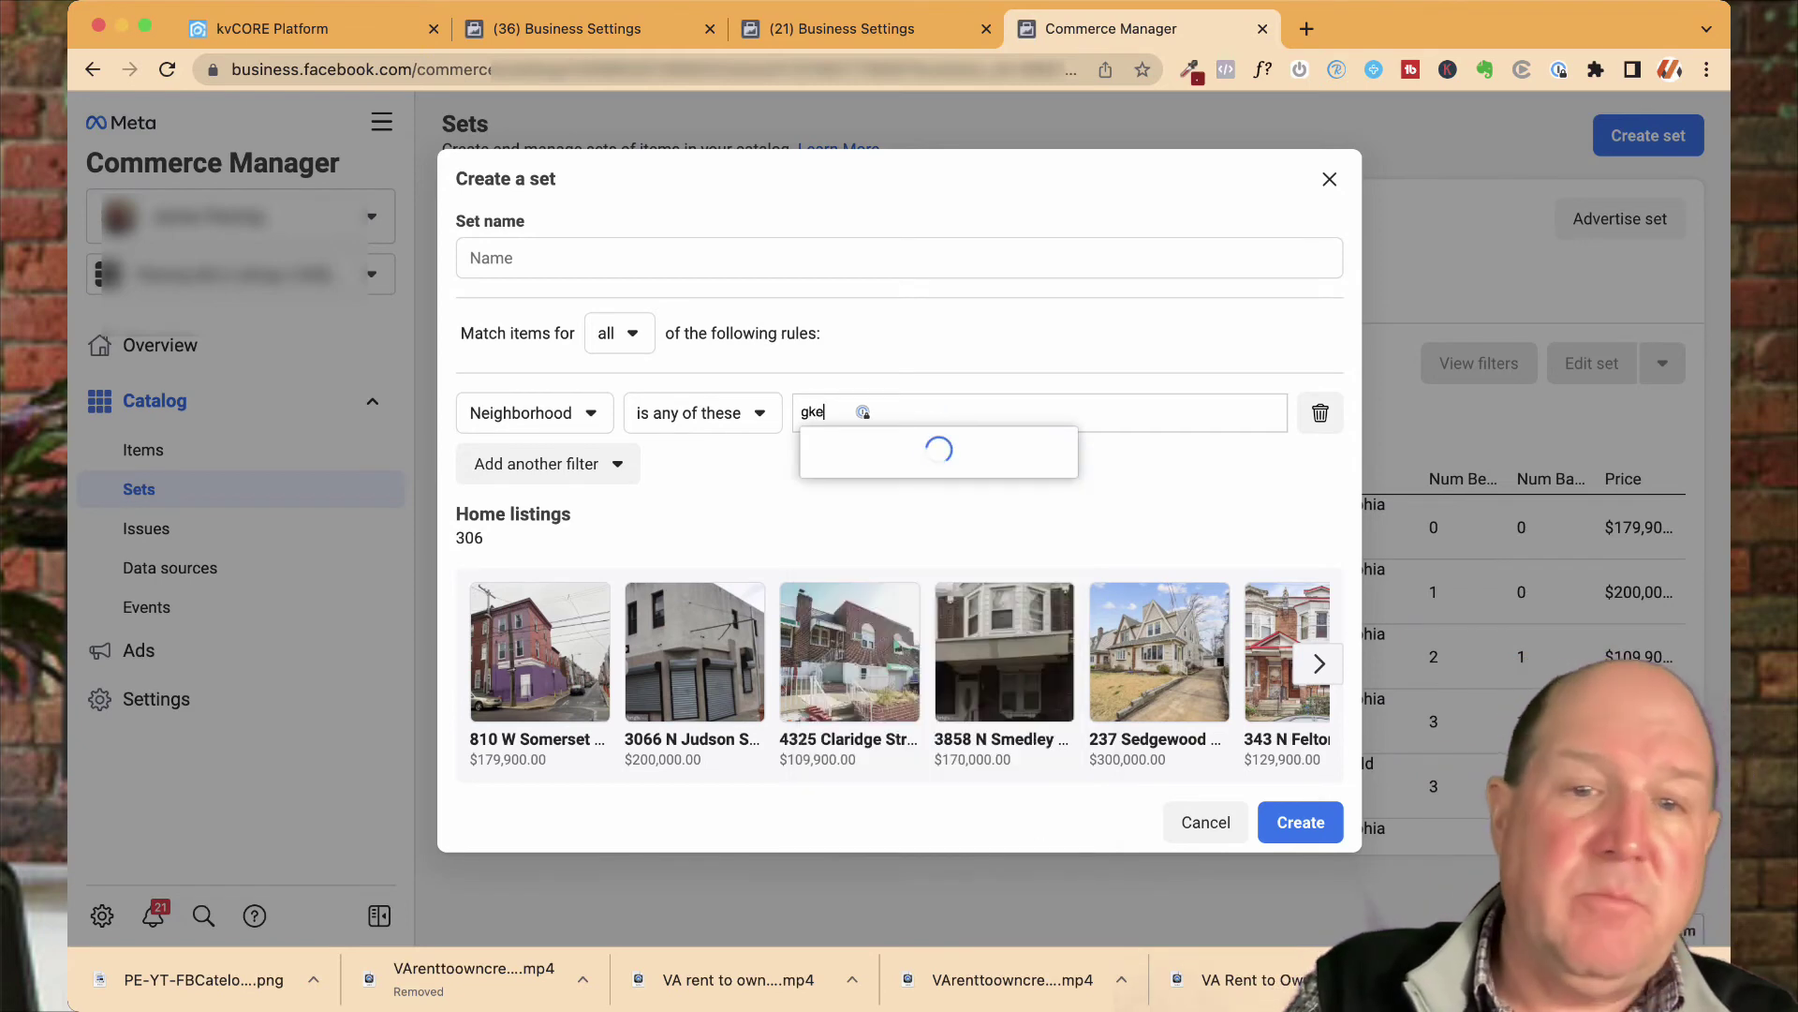
key("BackSpace")
key("BackSpace")
type("l")
key("BackSpace")
type("lens")
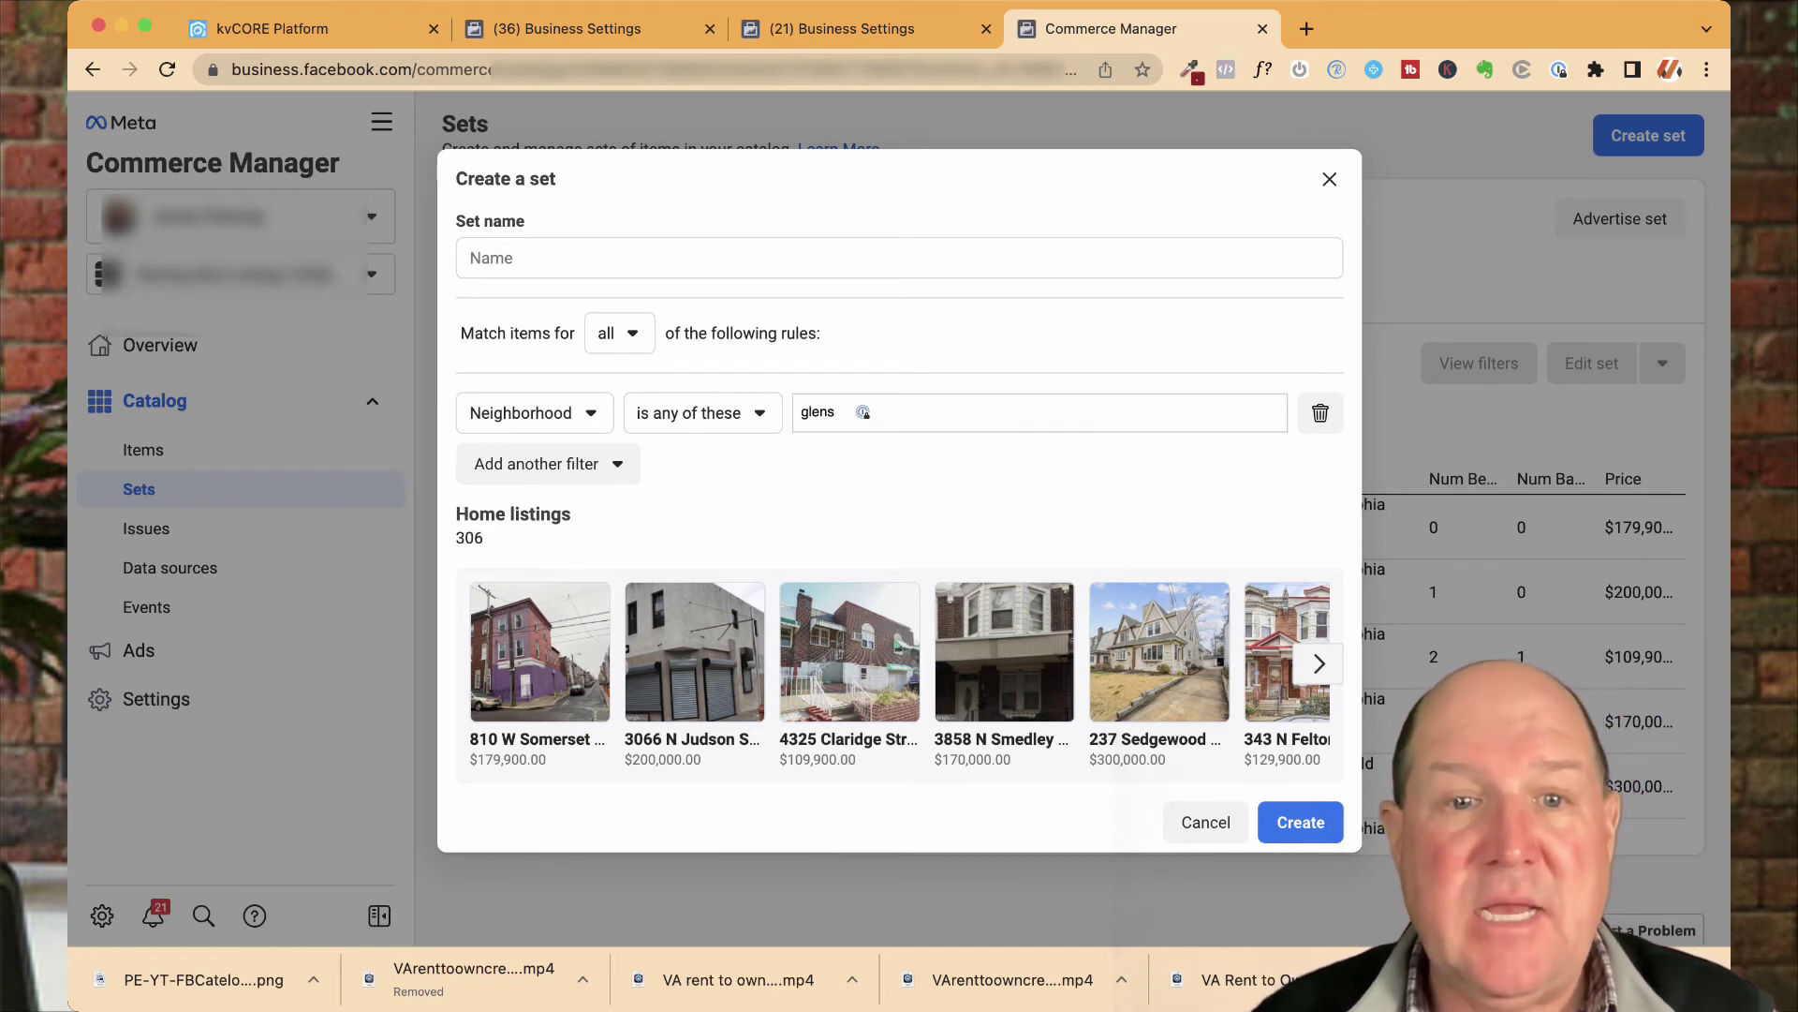
key("super+a")
key("BackSpace")
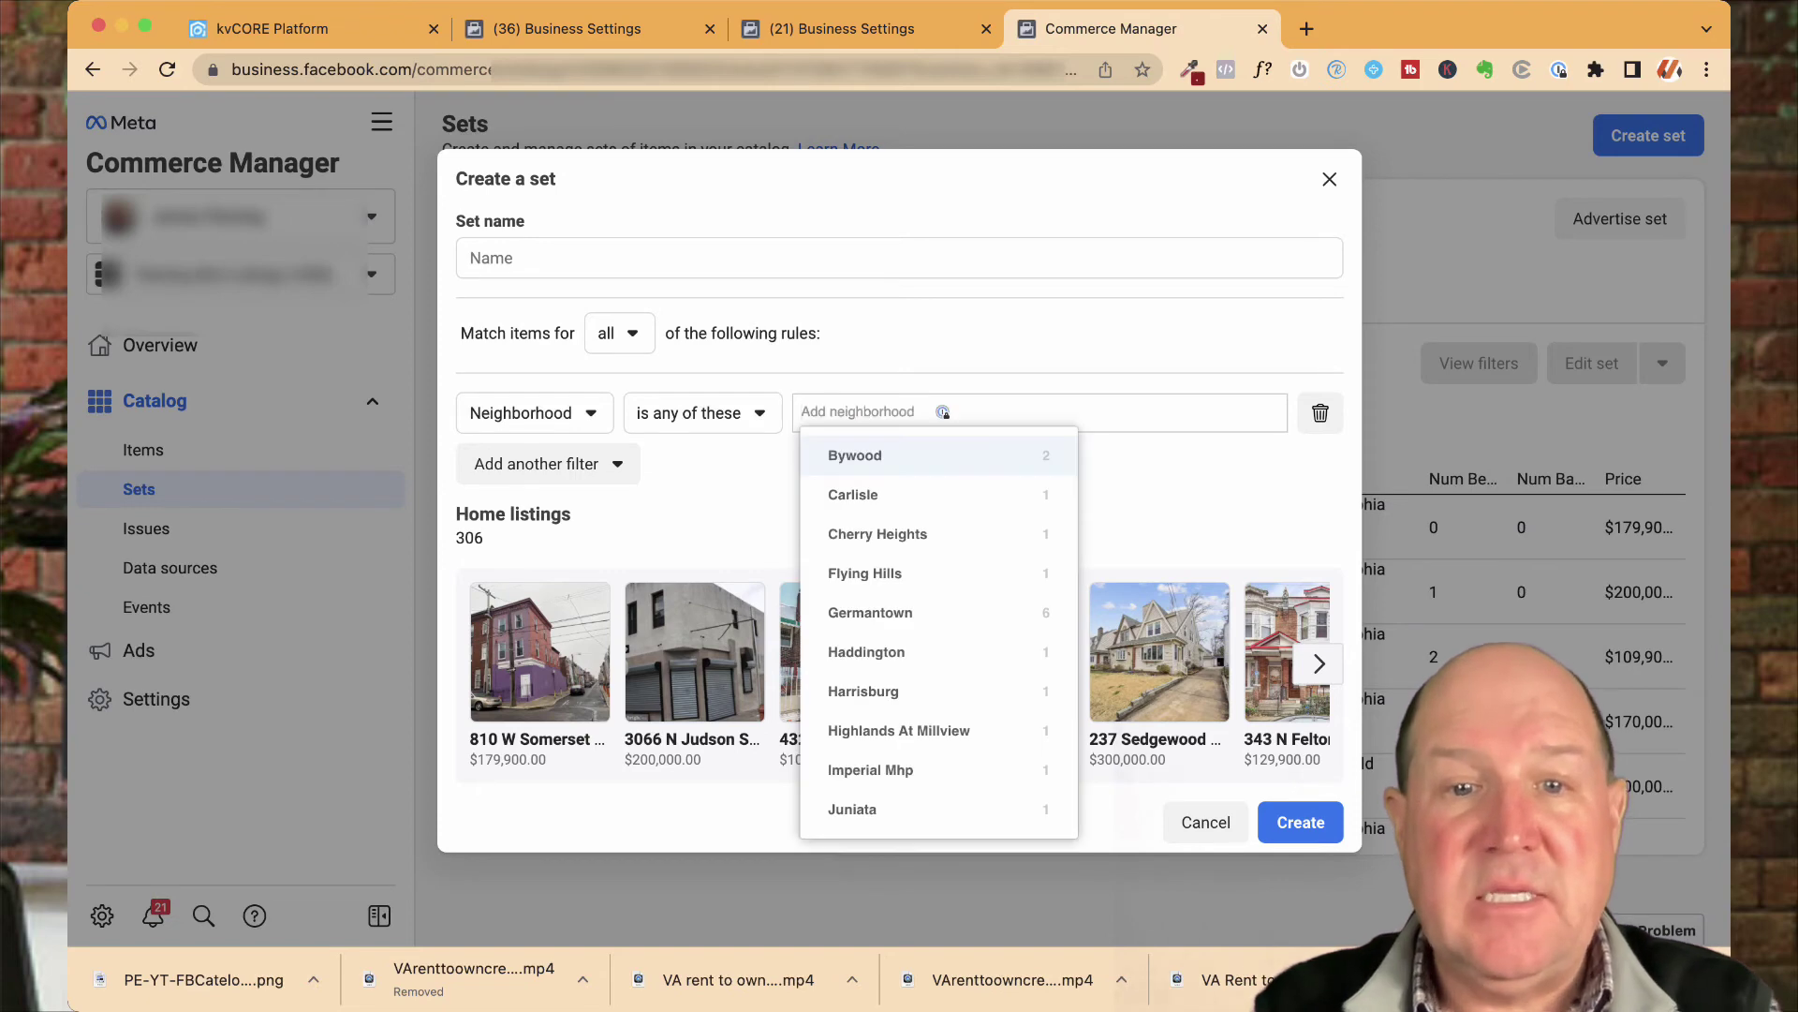
key("Down")
key("Up")
key("Return")
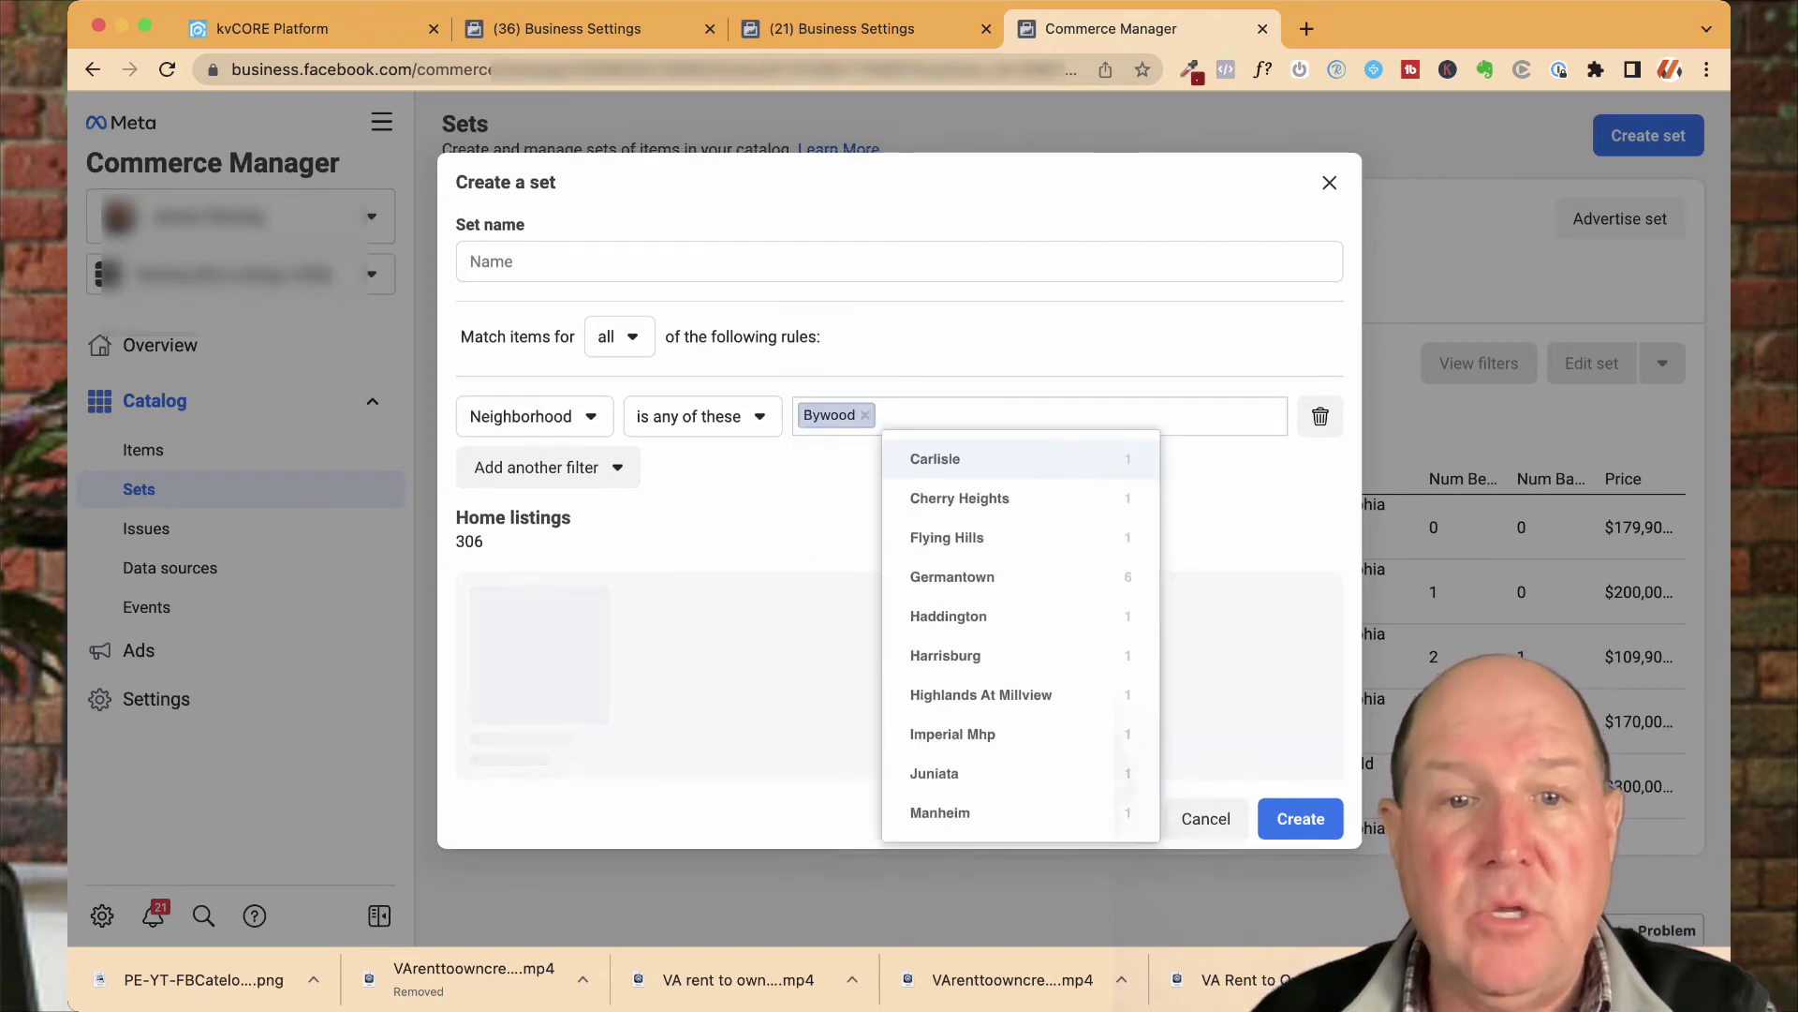
key("Down")
key("Down")
key("Down")
key("Return")
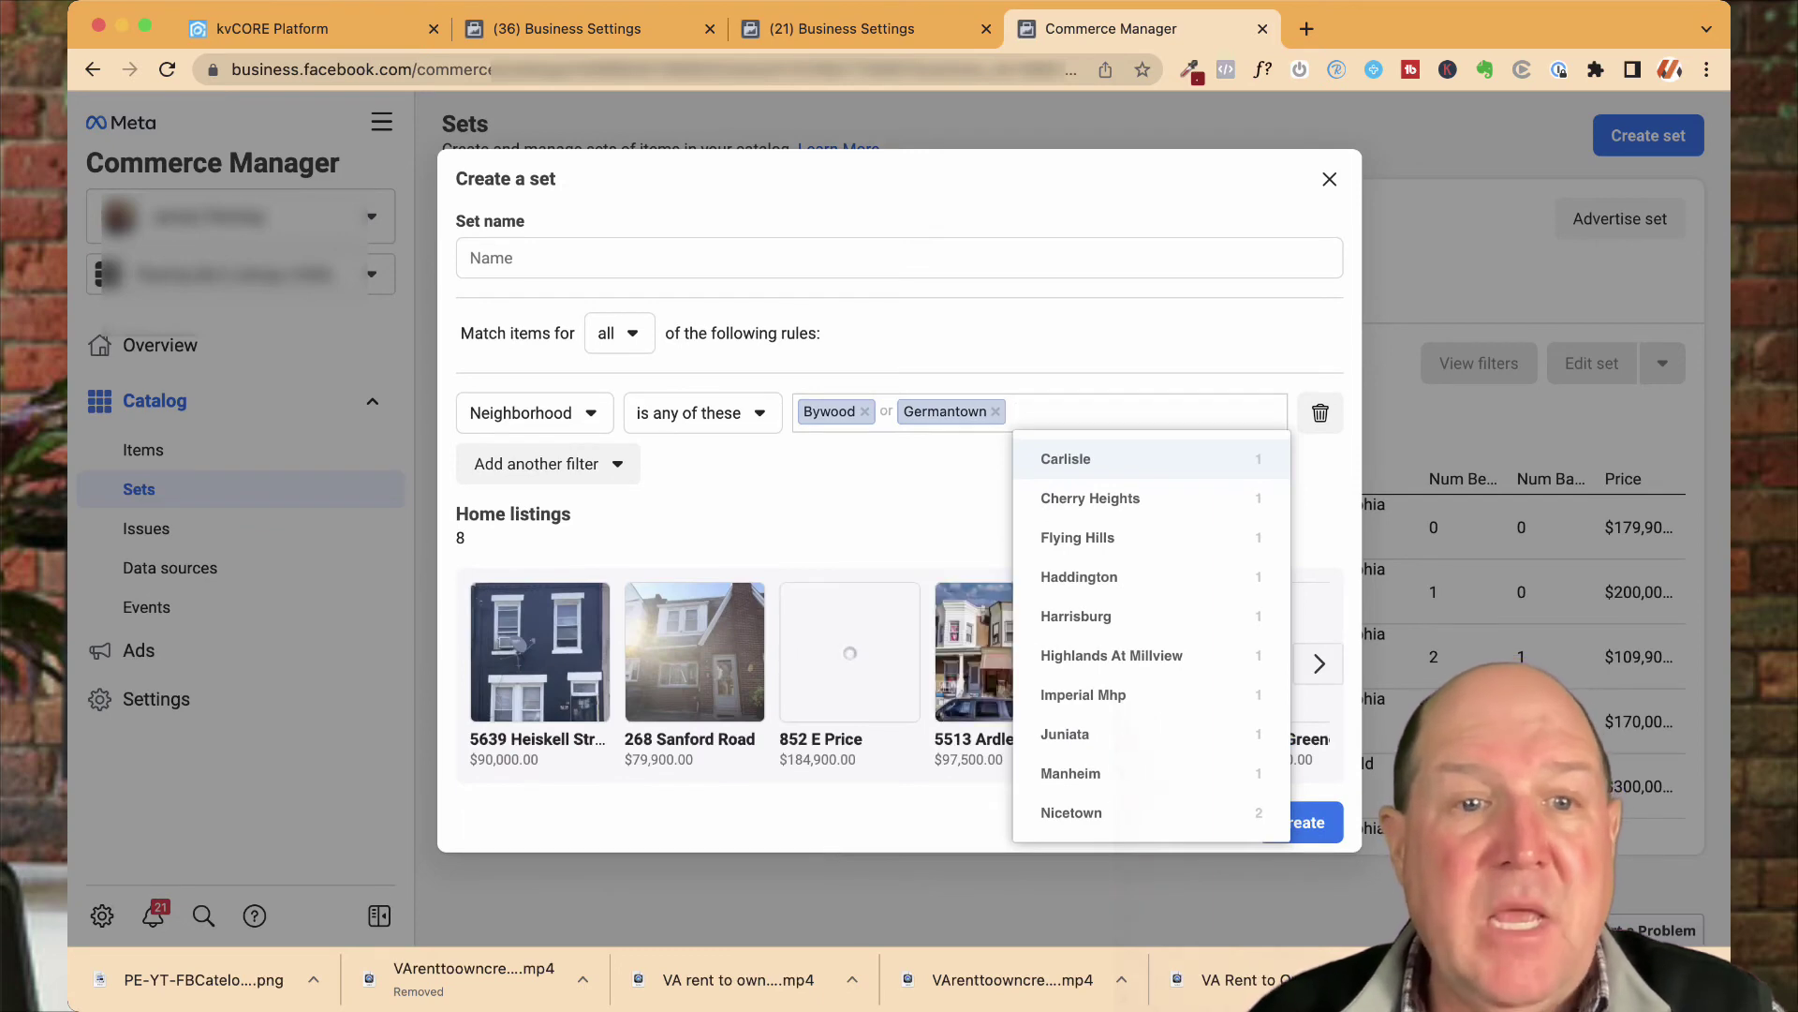
key("Escape")
- Name the set 'Germantown Listing' and create it with its 8 listings
left_click(900, 258)
type("Ger")
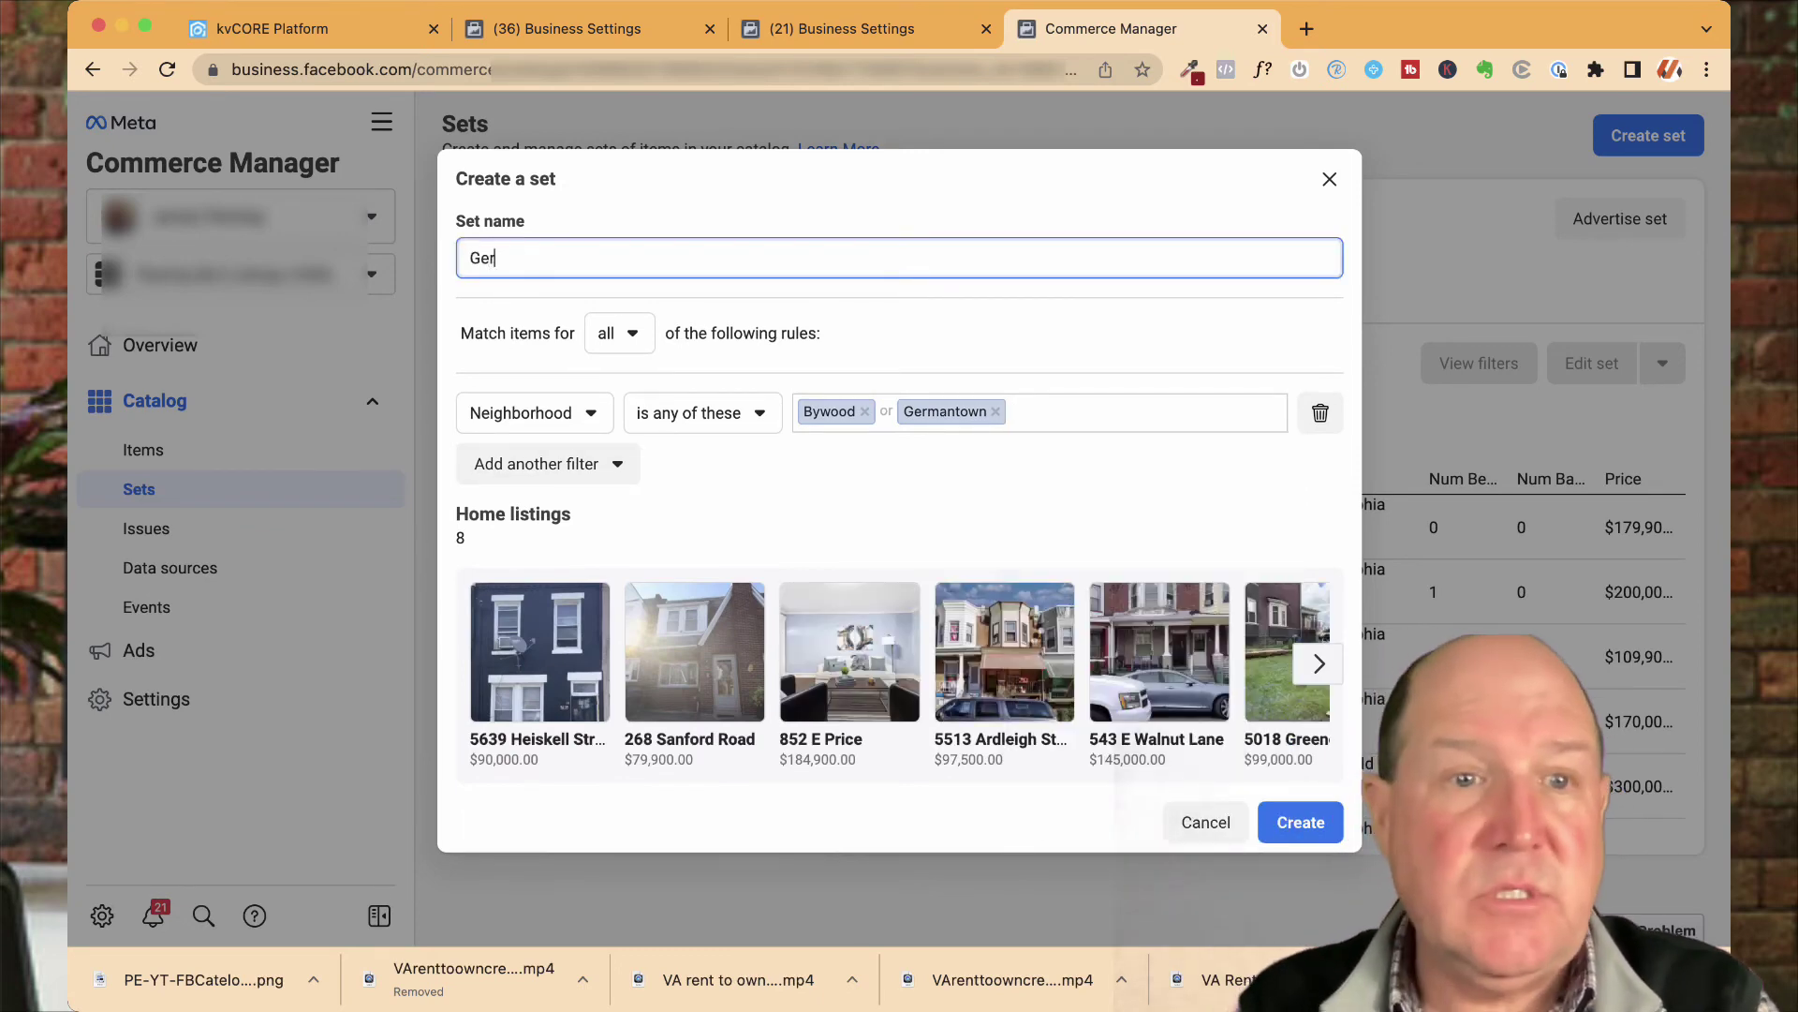
type("mantow")
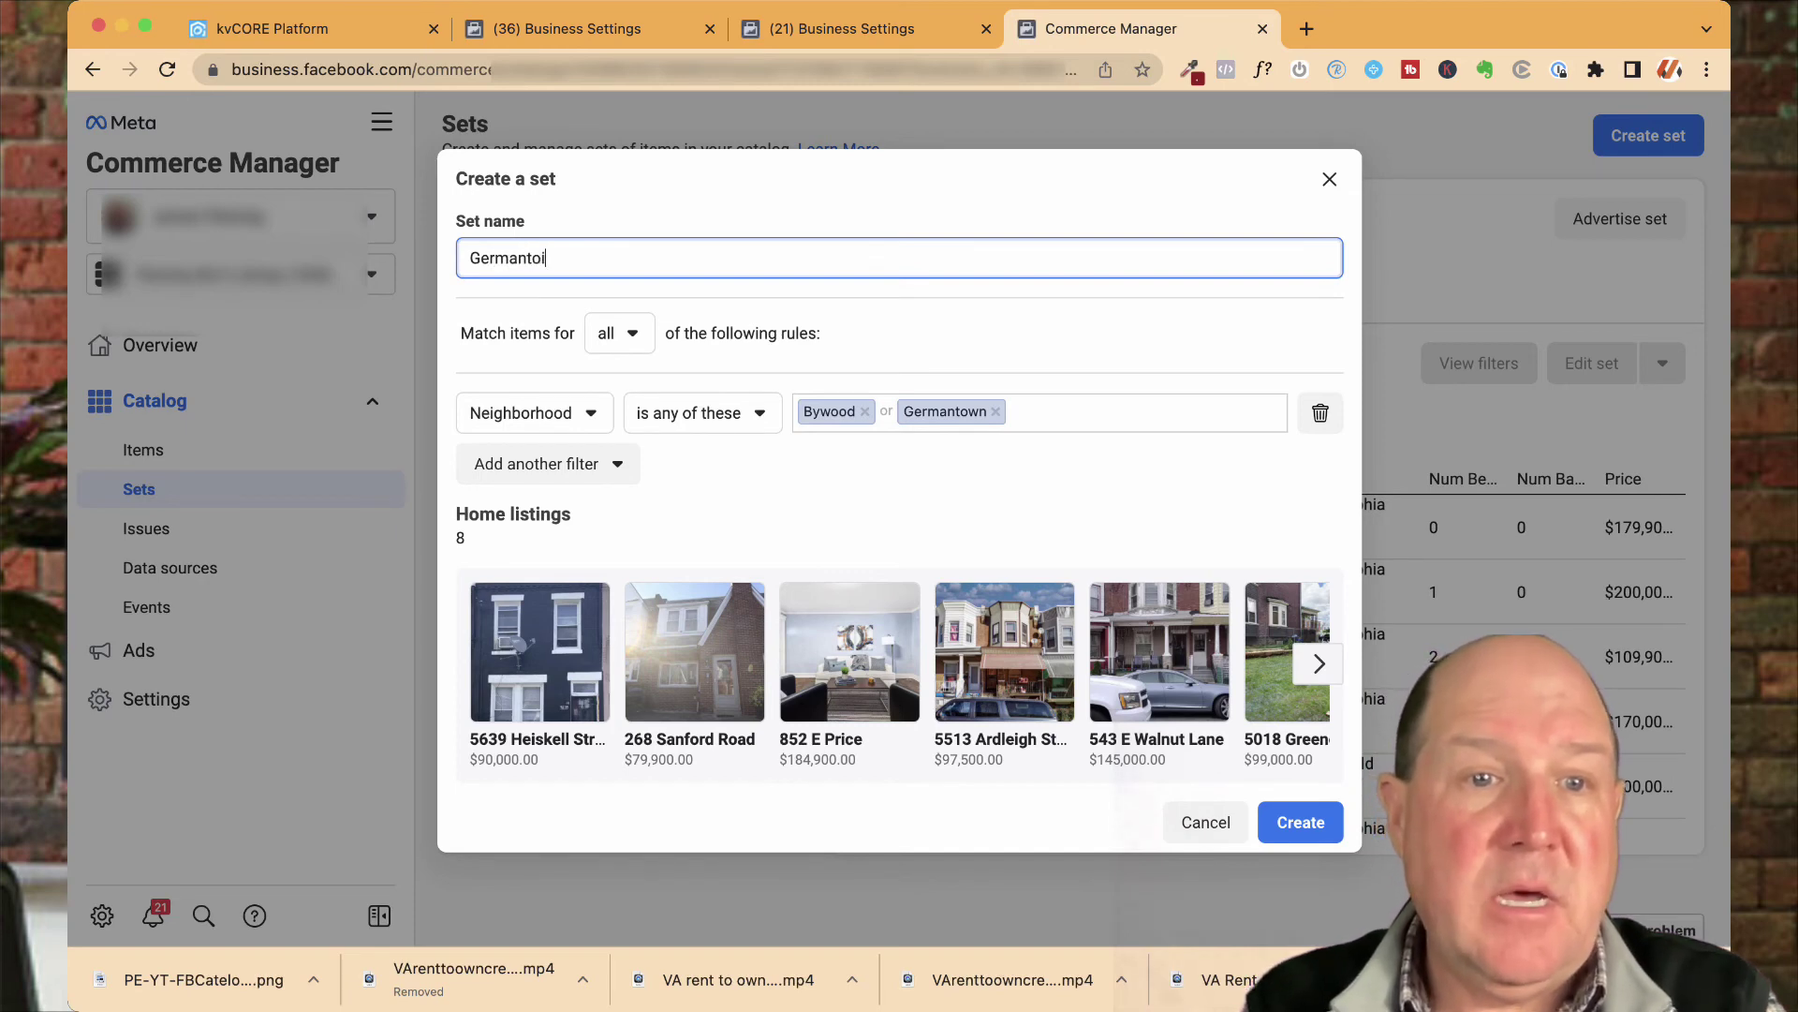
type("n ")
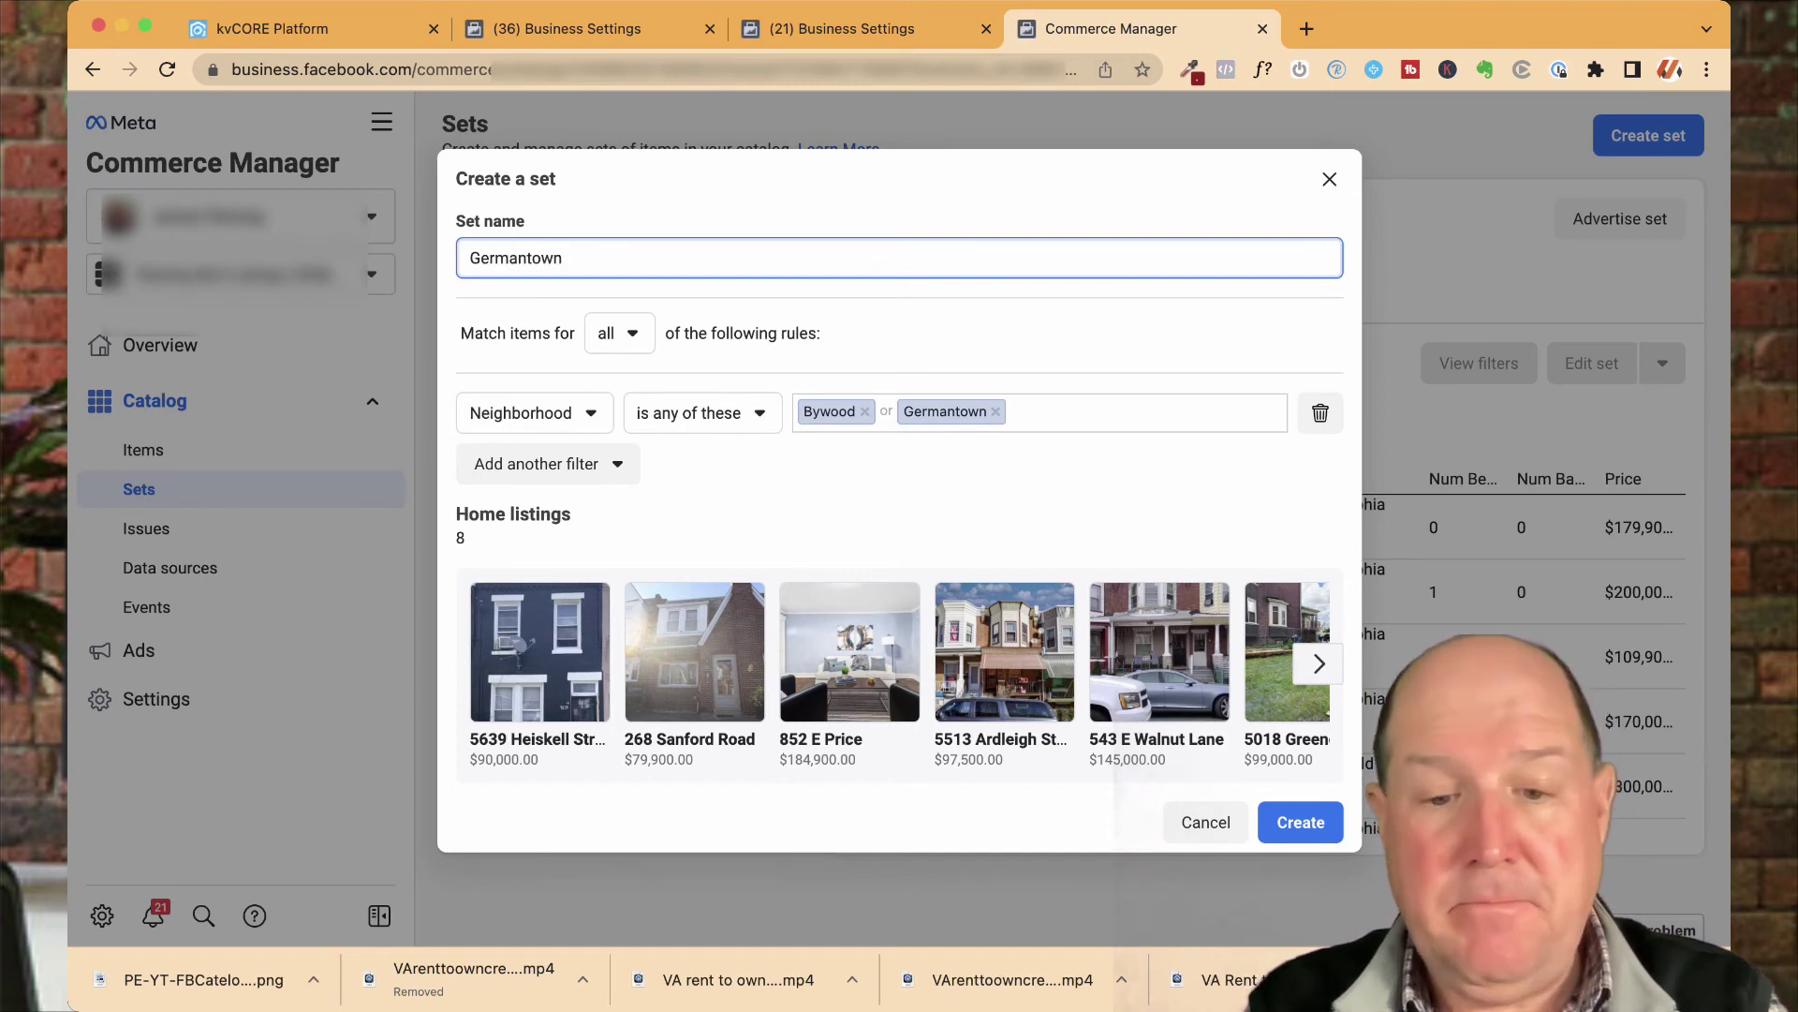
type("Listi")
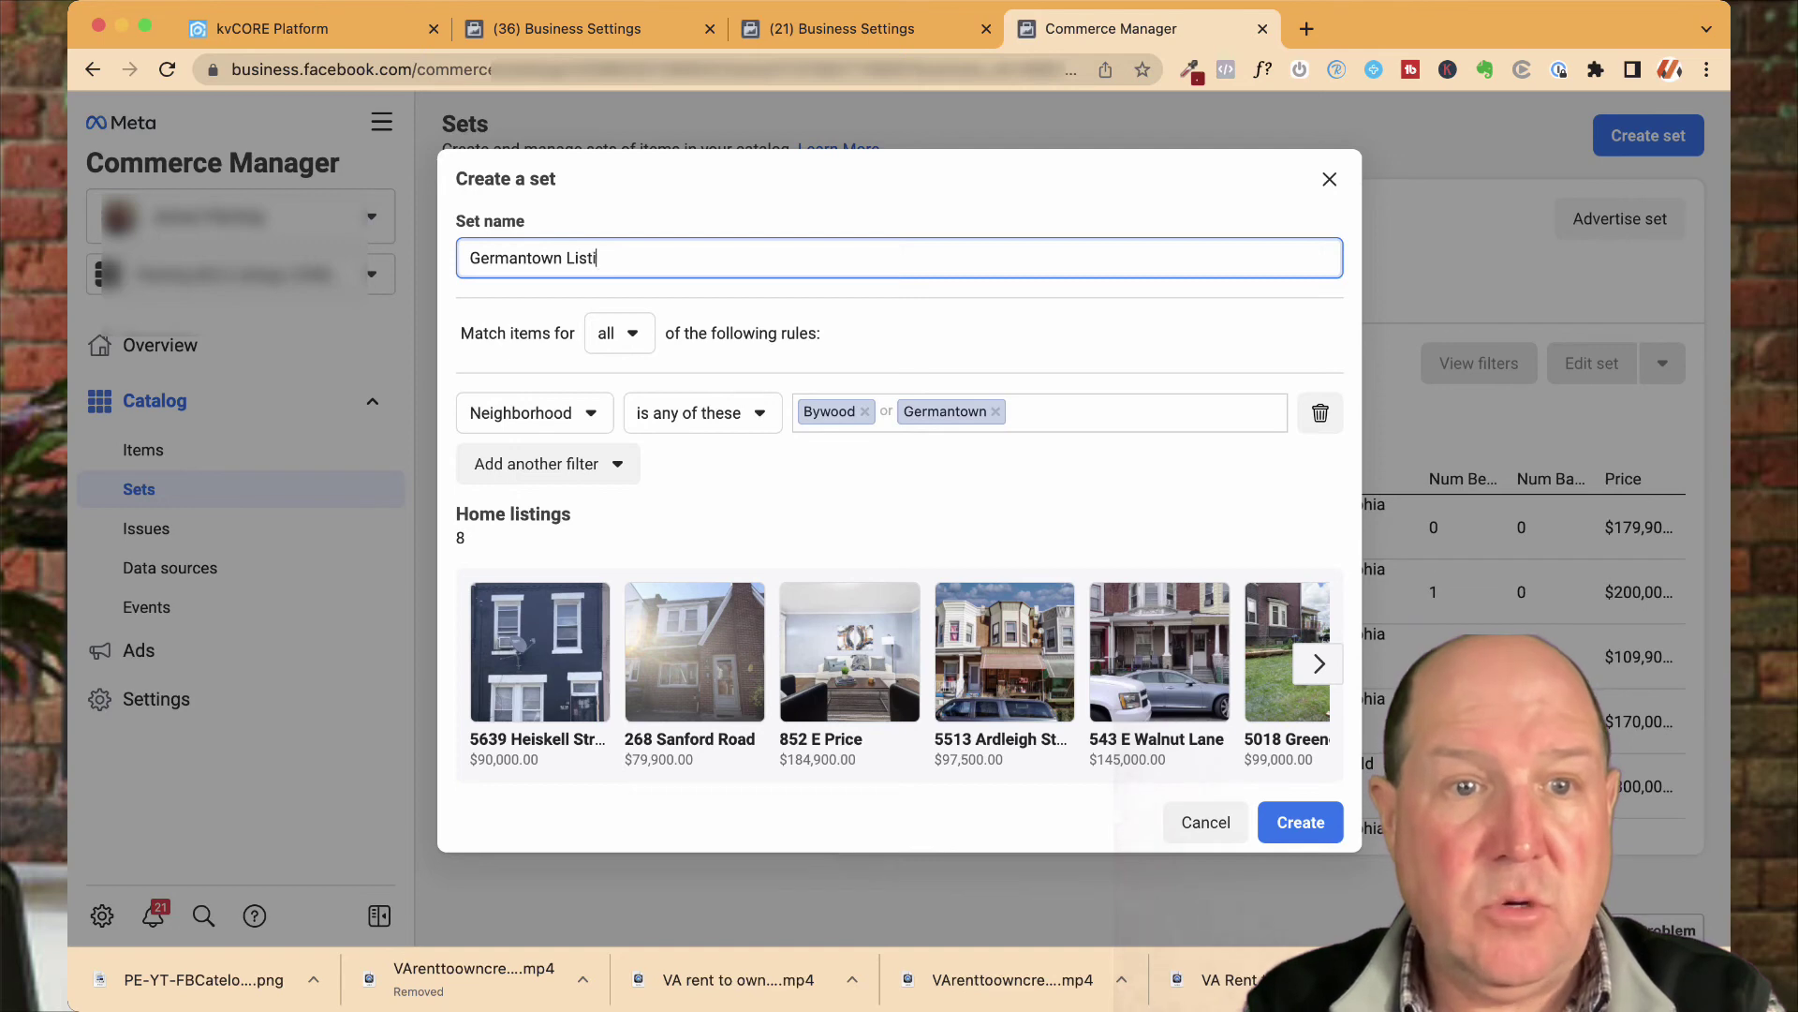
type("ng")
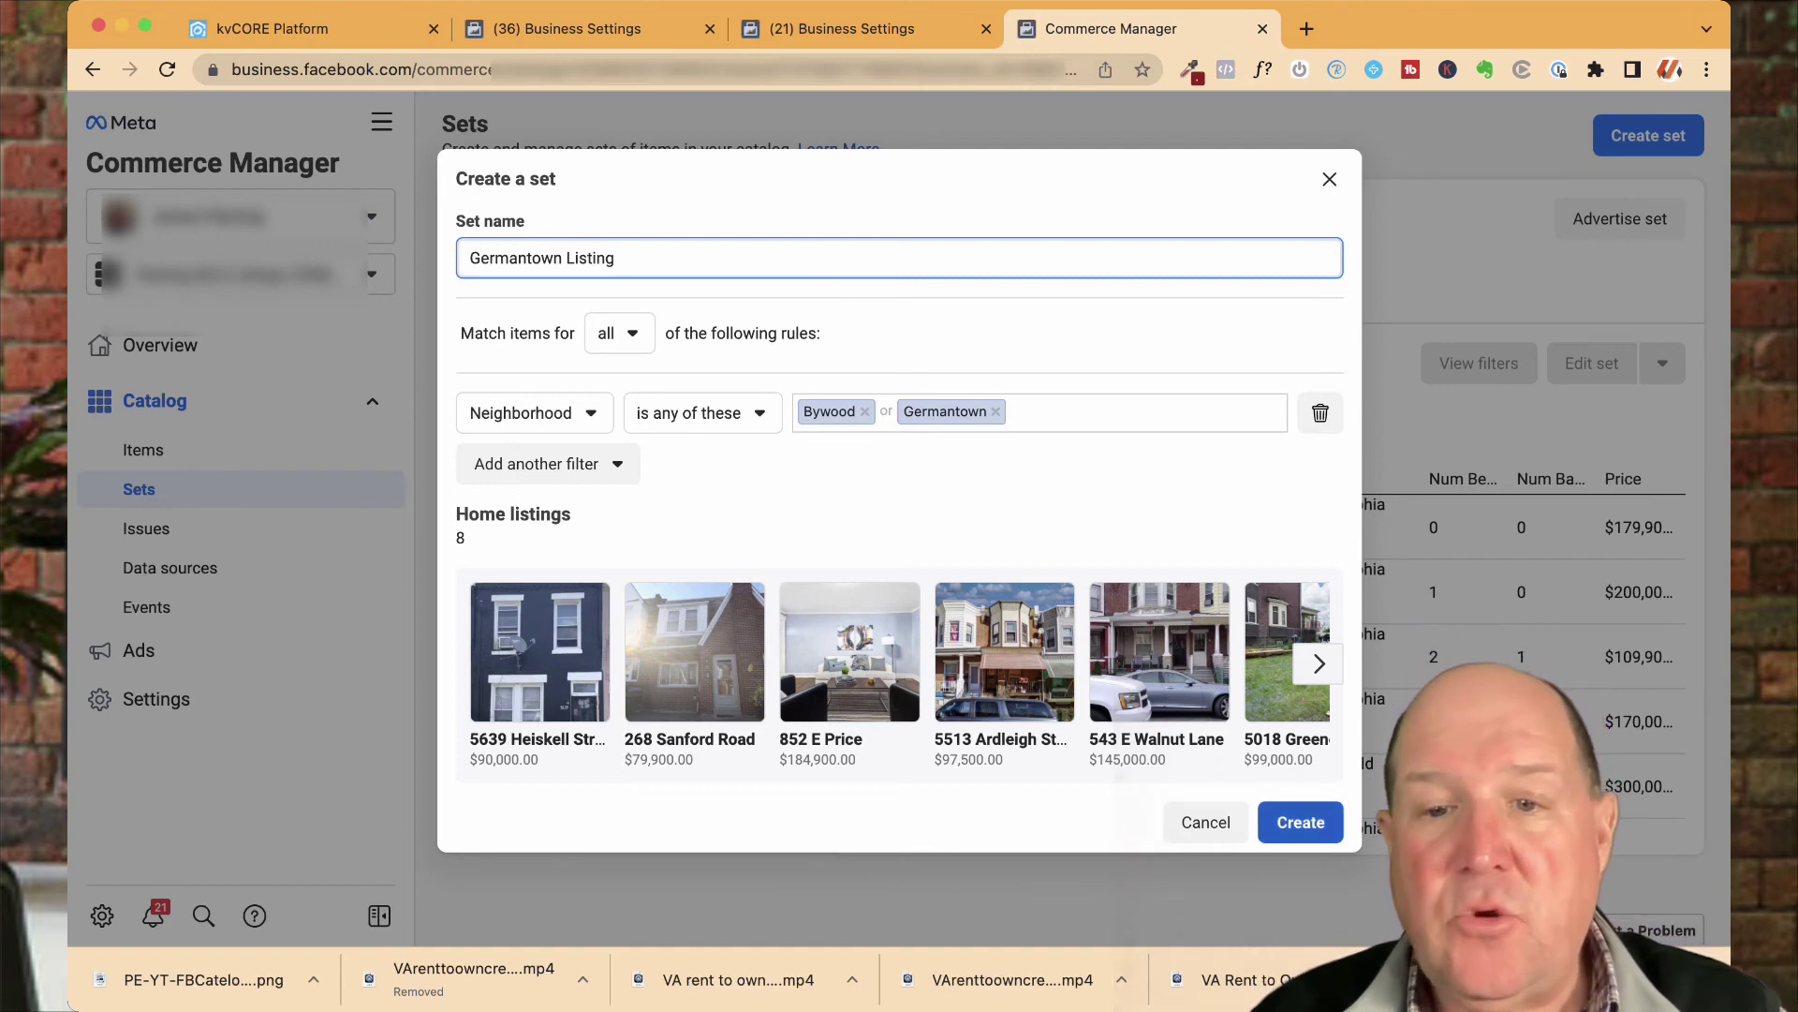
left_click(1300, 821)
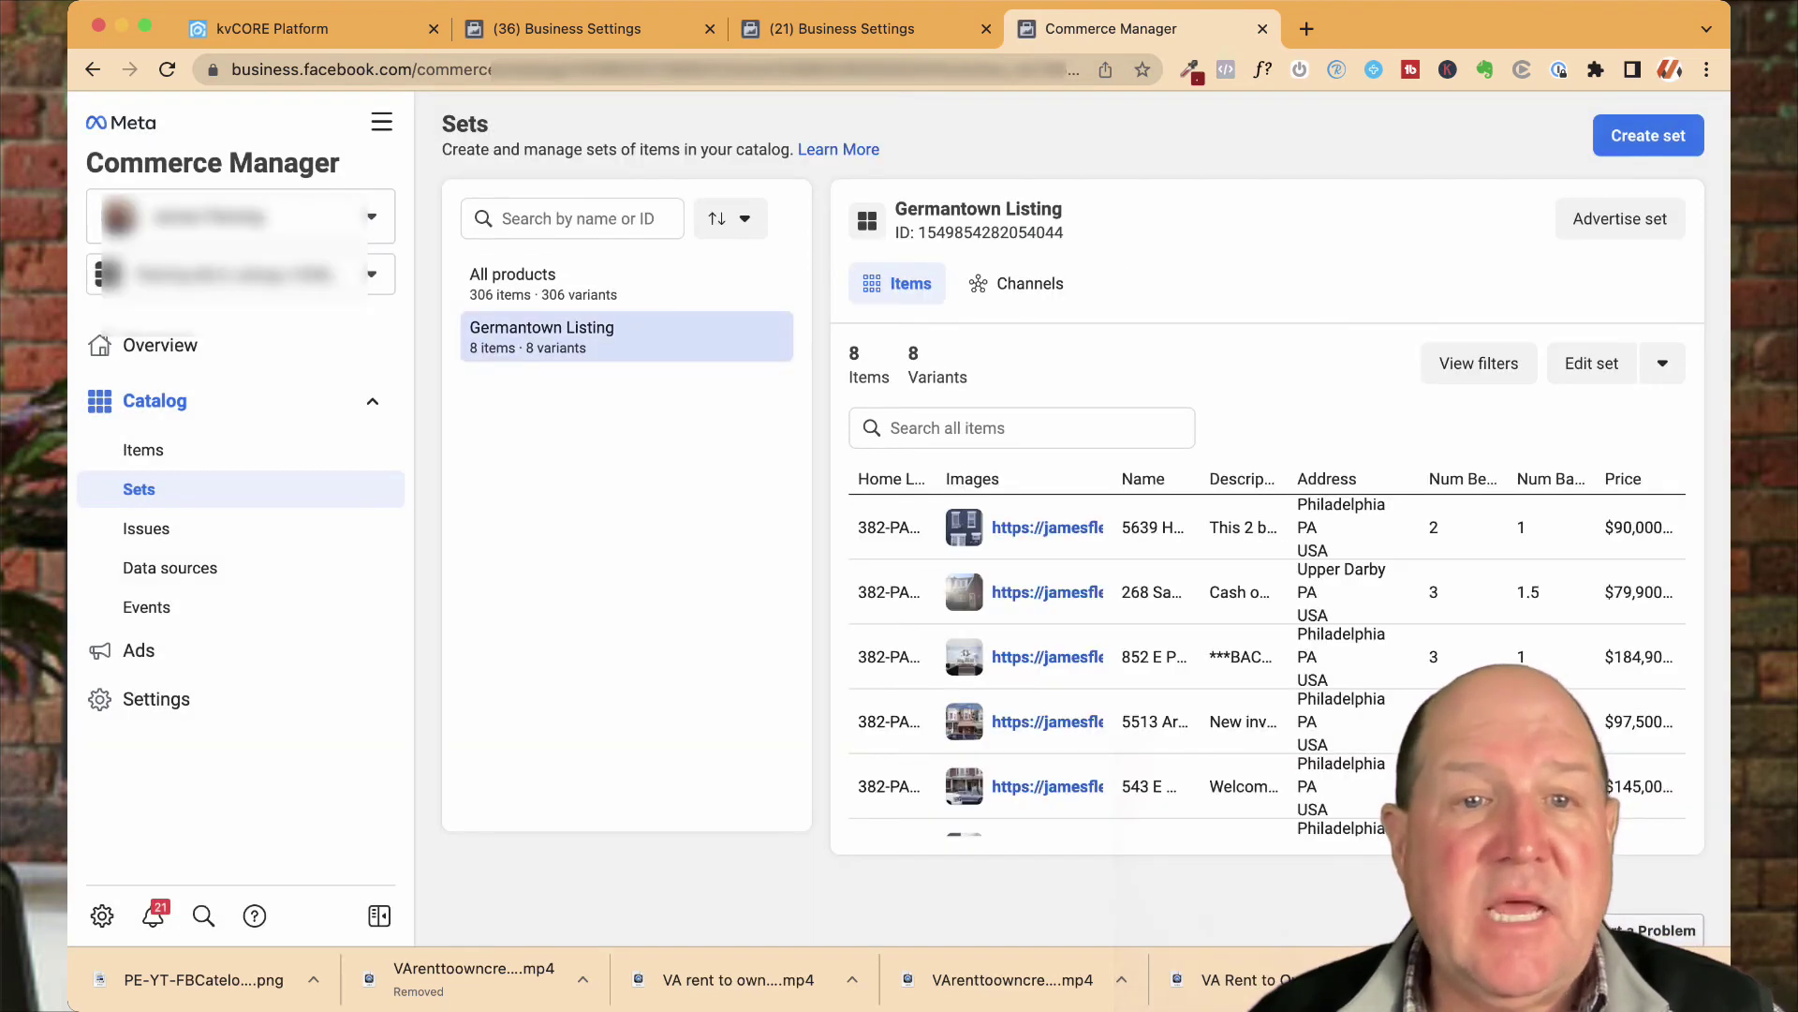
scroll(1264, 655, "down", 3)
scroll(1265, 656, "up", 3)
scroll(1264, 655, "down", 3)
scroll(1265, 656, "up", 3)
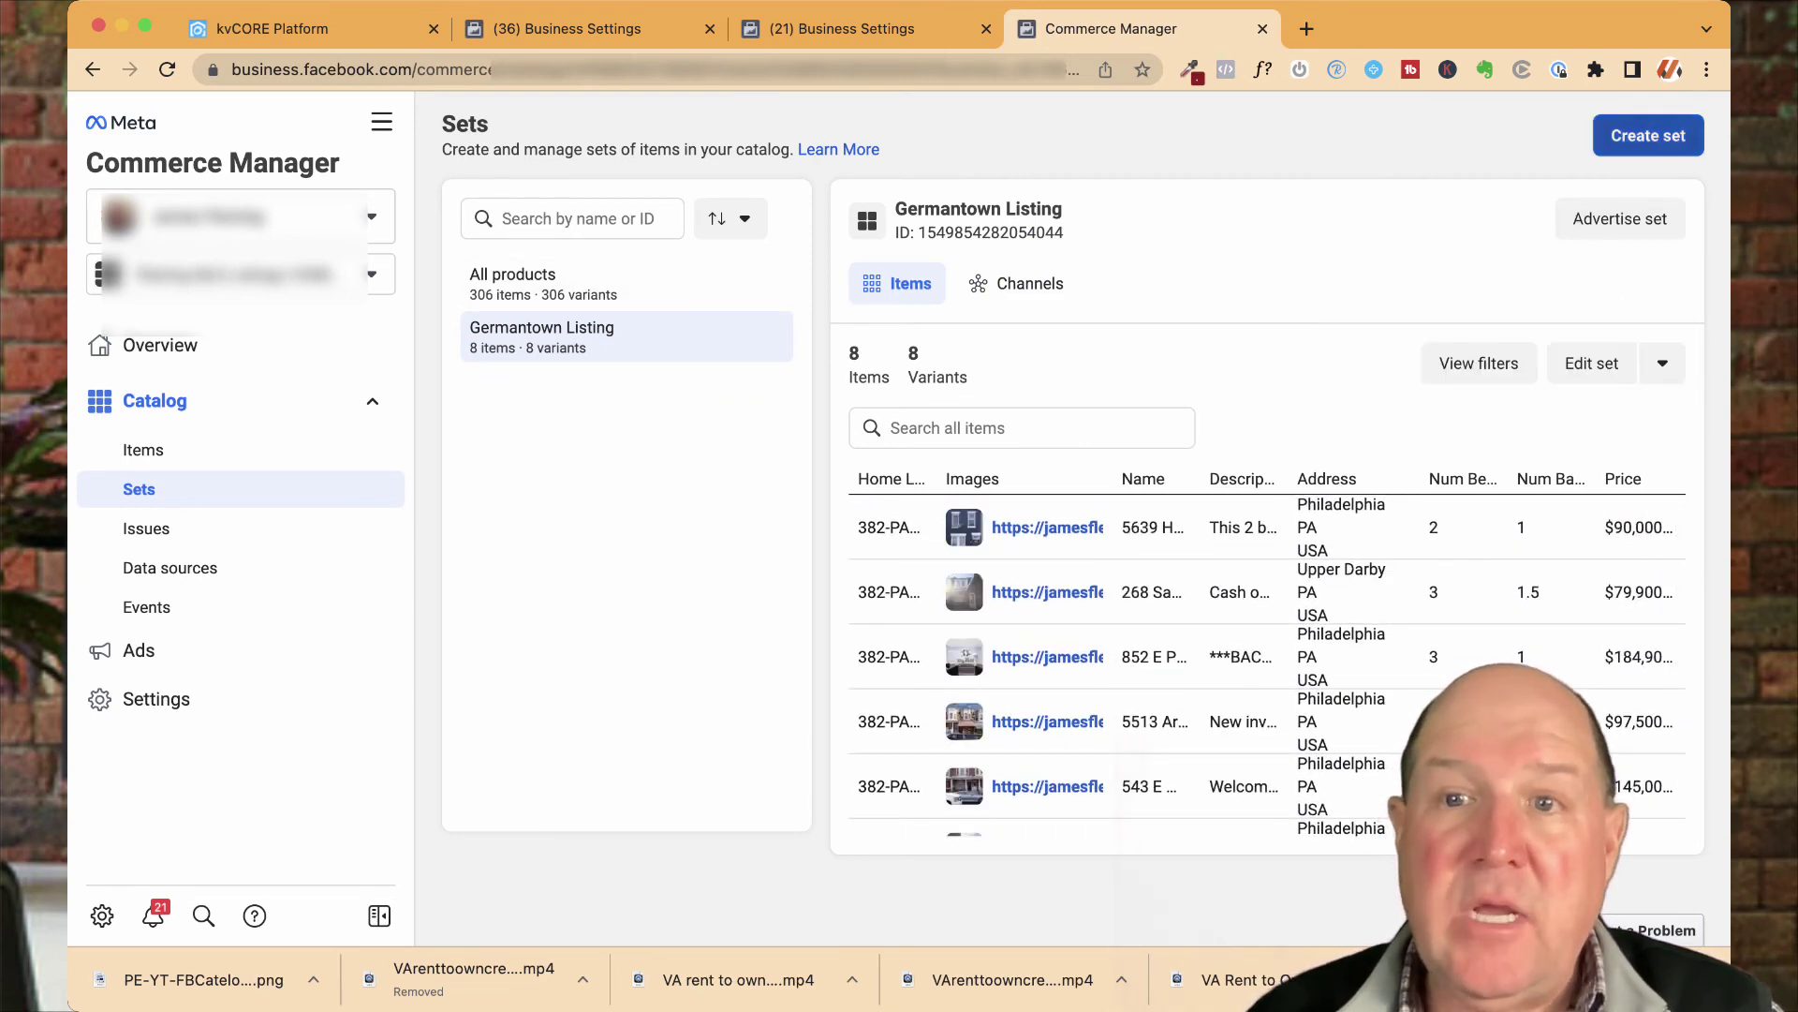
- Start a new set with a rule of Price less than or equal to $150,000
left_click(1649, 135)
left_click(512, 412)
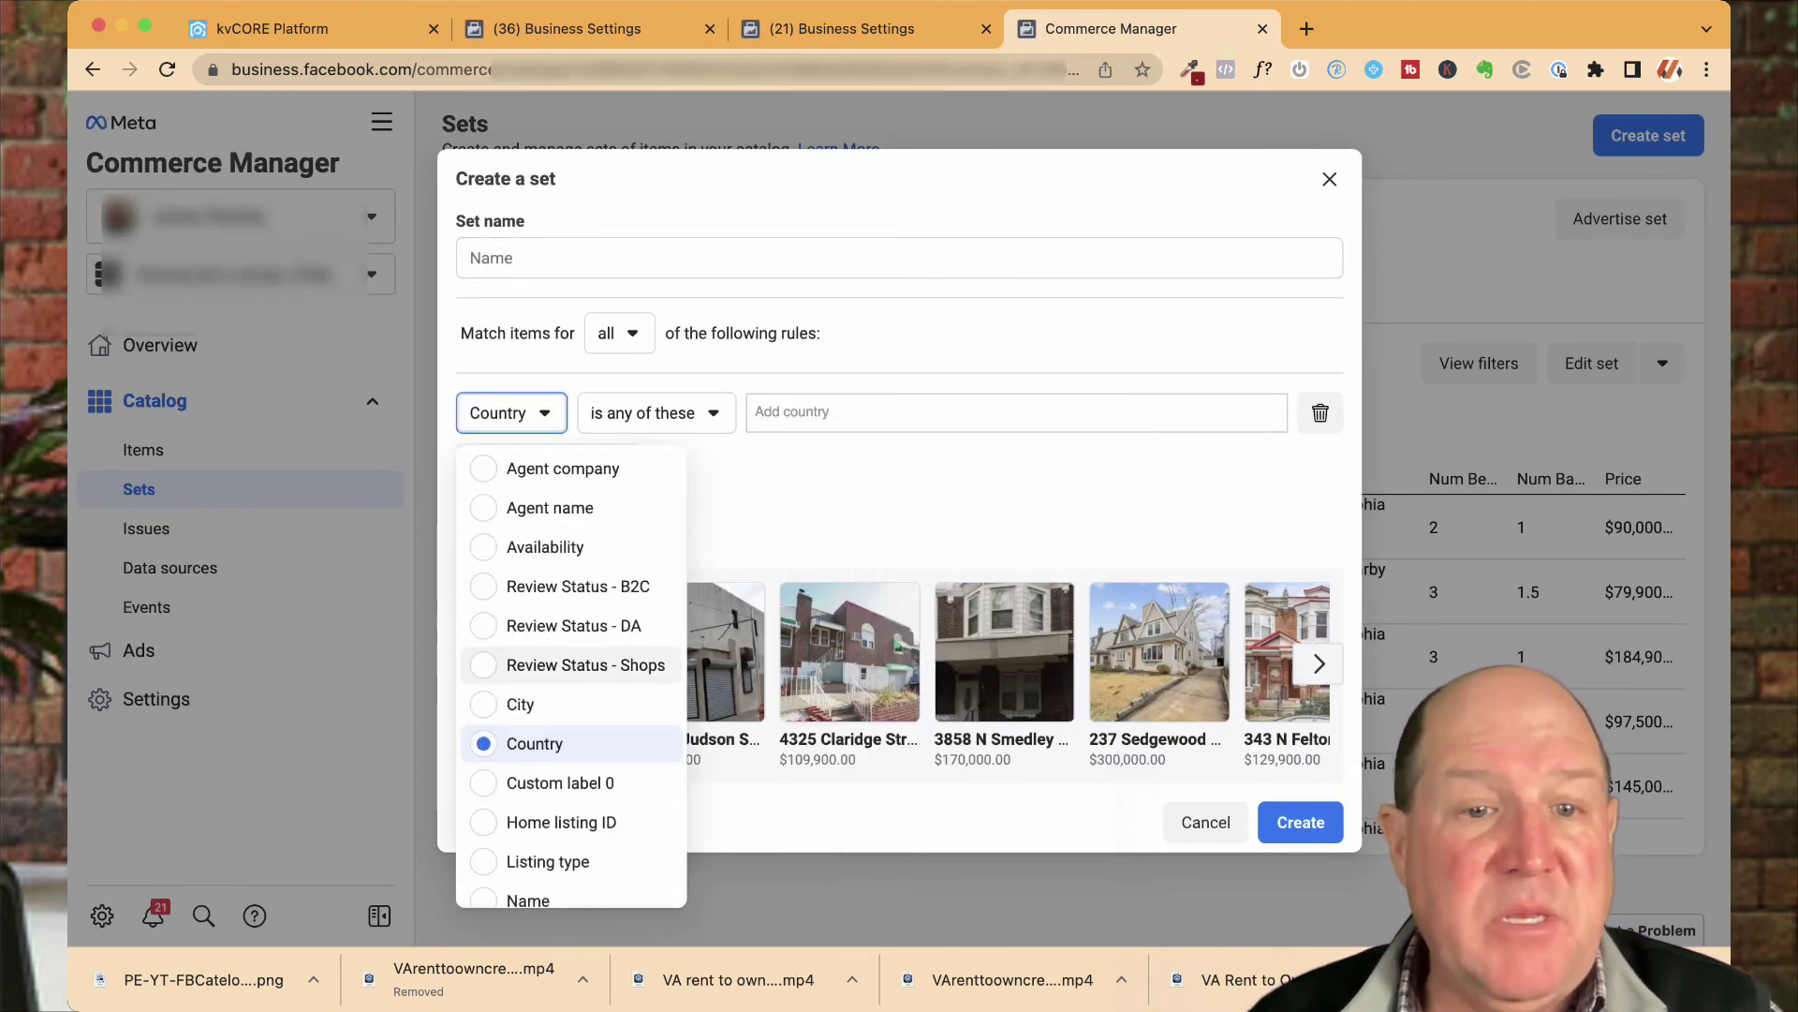
scroll(566, 648, "down", 5)
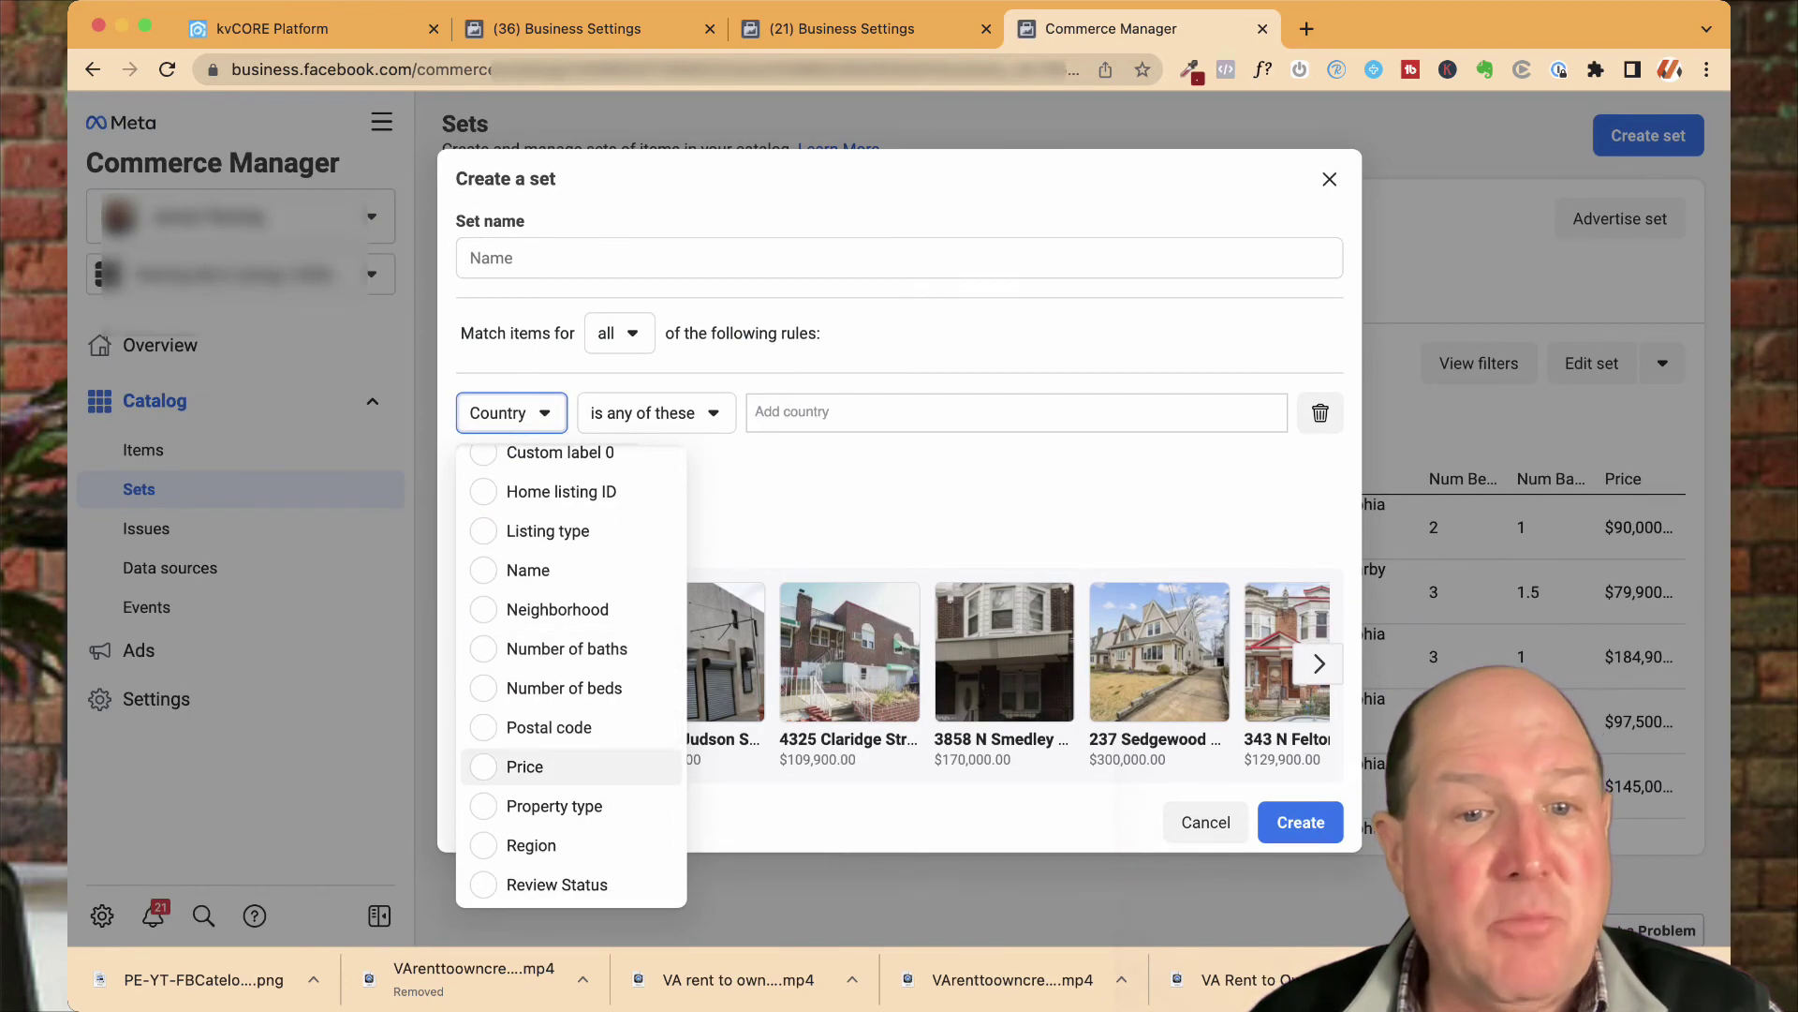
left_click(524, 766)
left_click(636, 416)
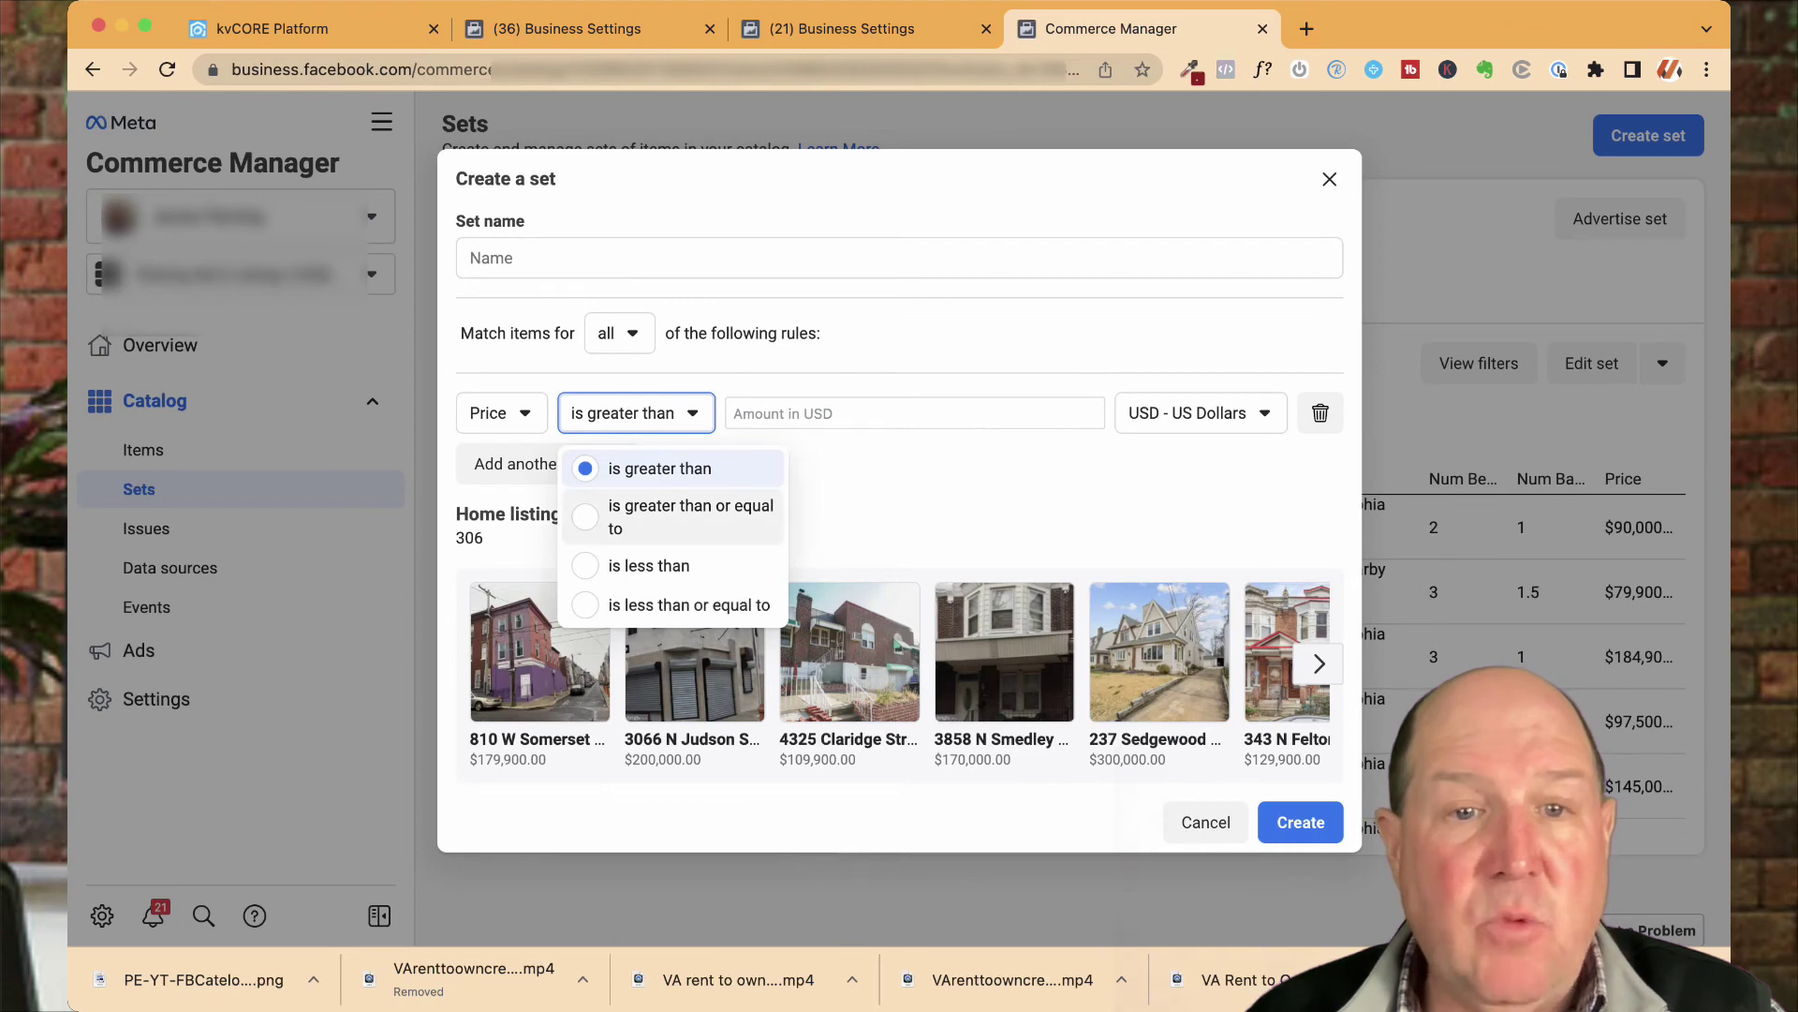
left_click(690, 605)
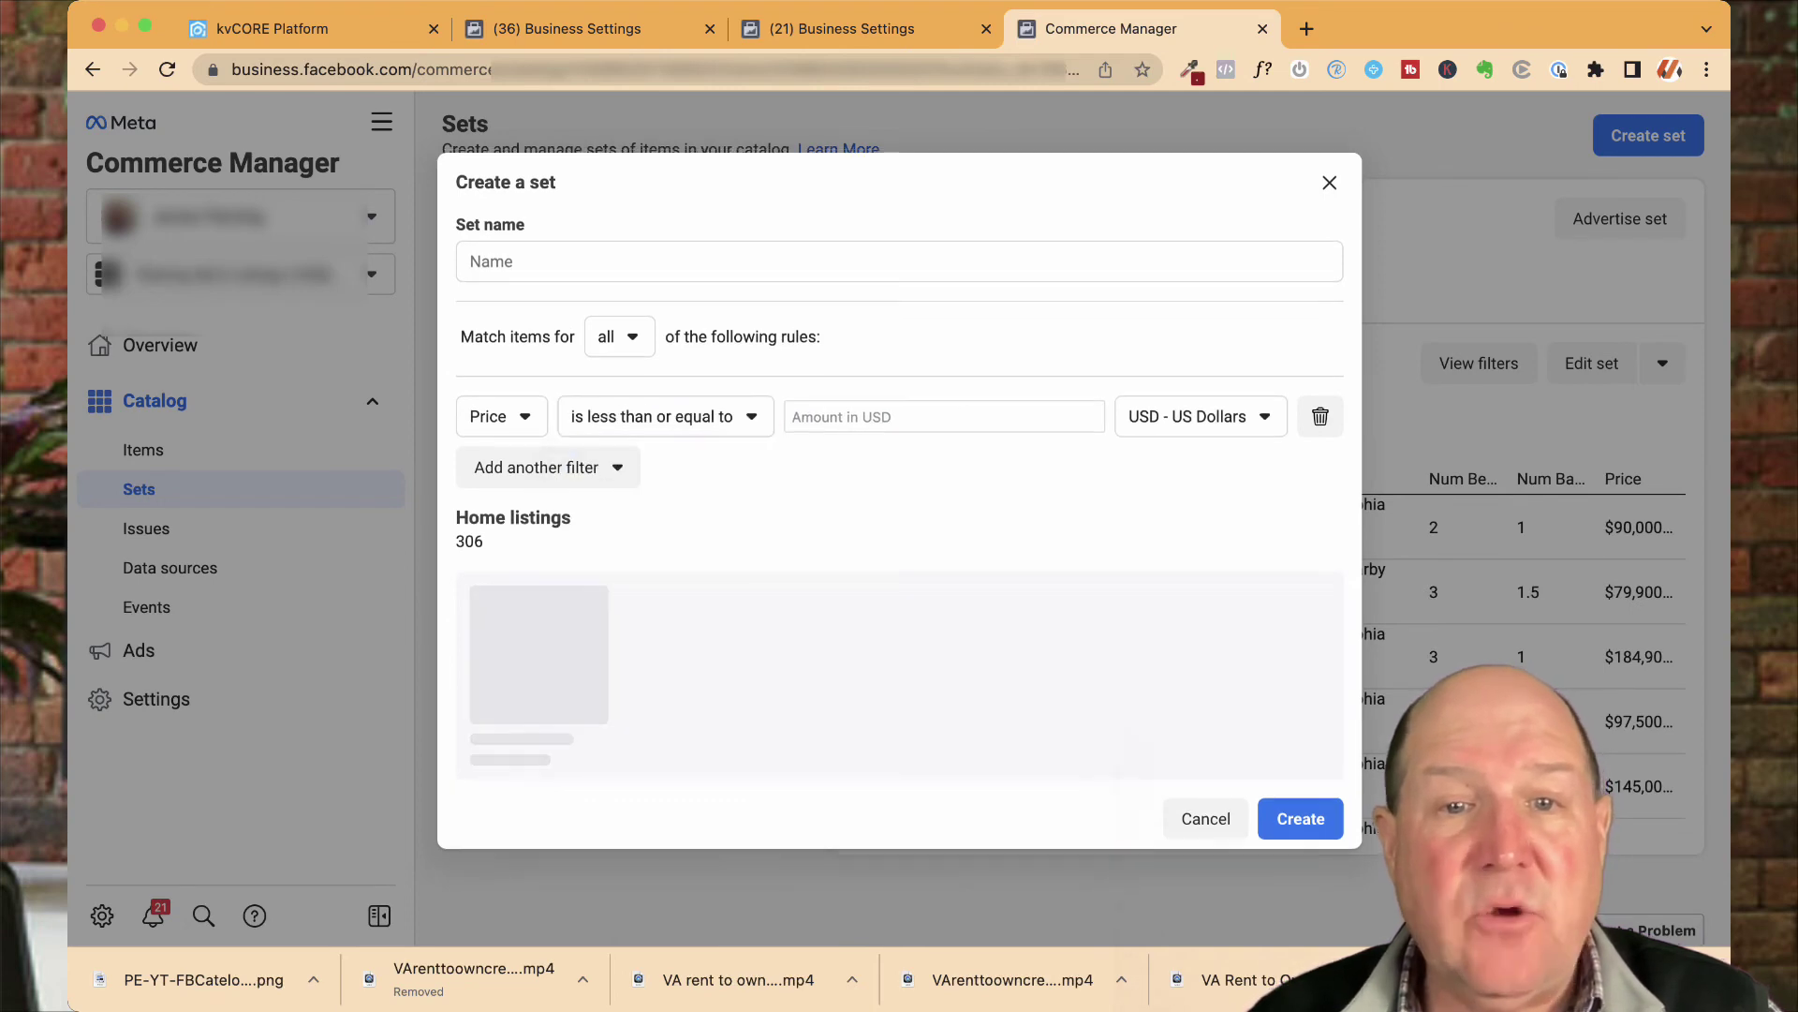
type("1500000")
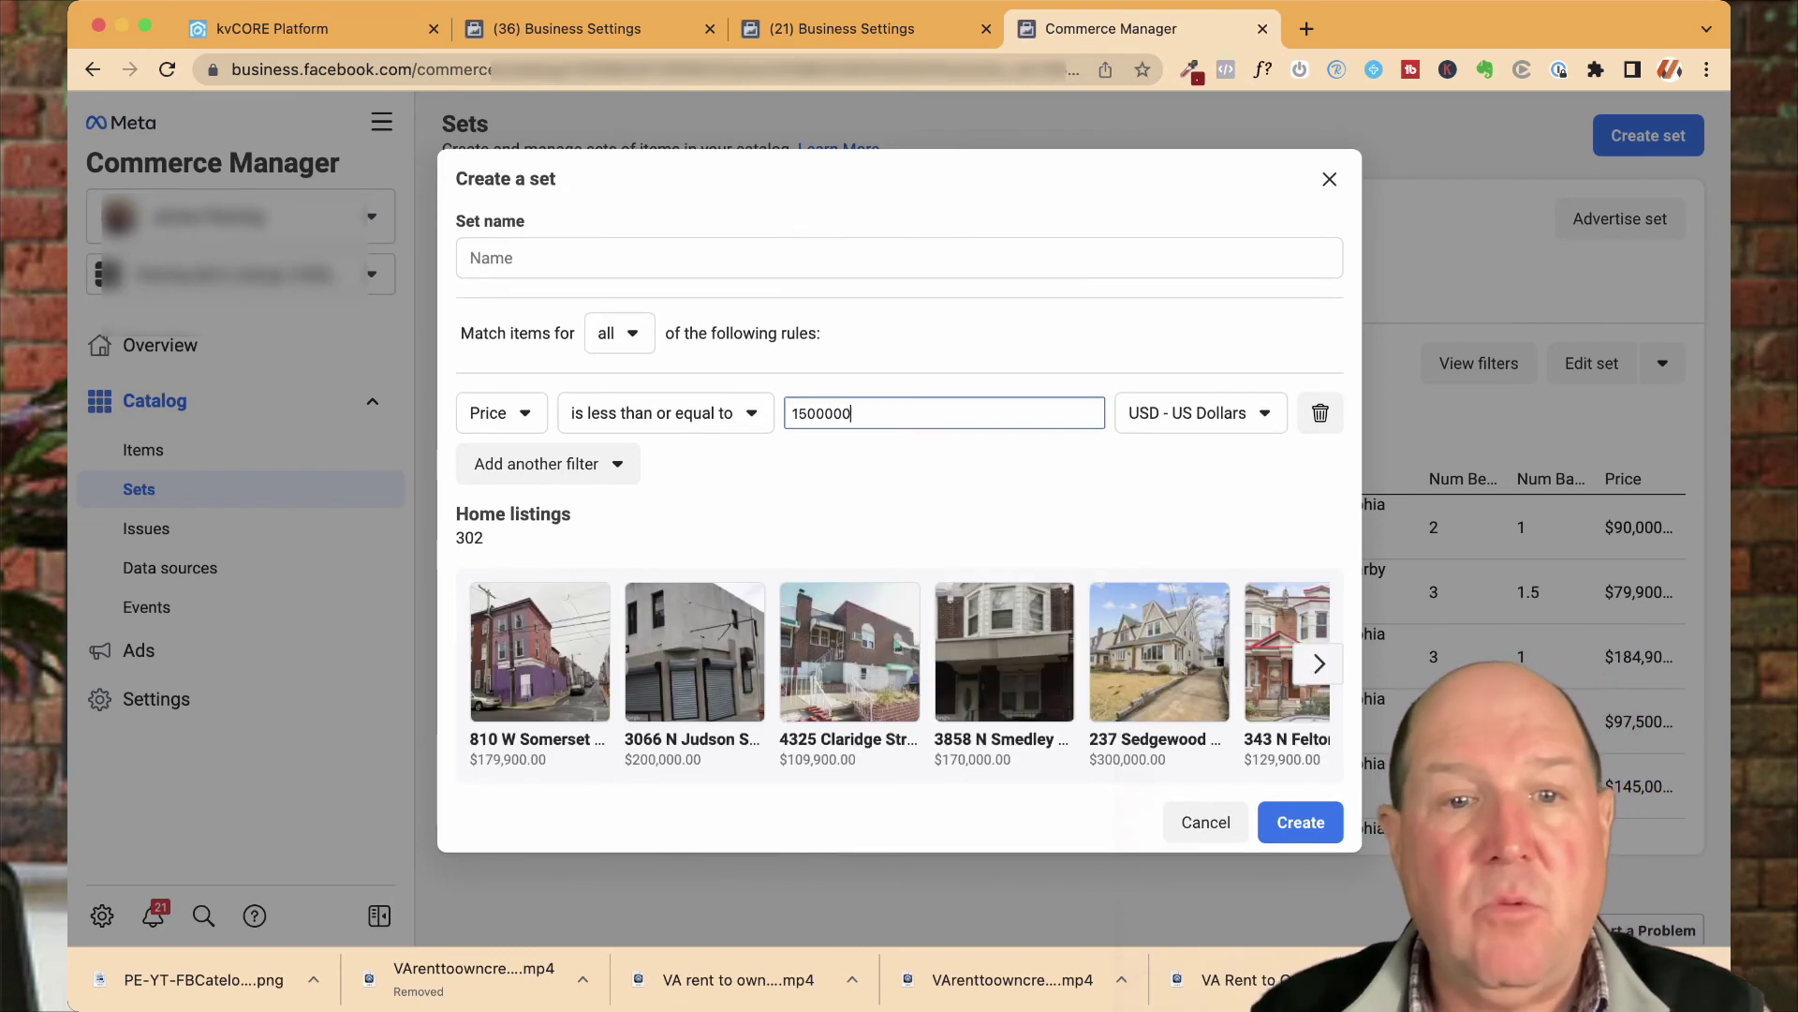
key("BackSpace")
key("Tab")
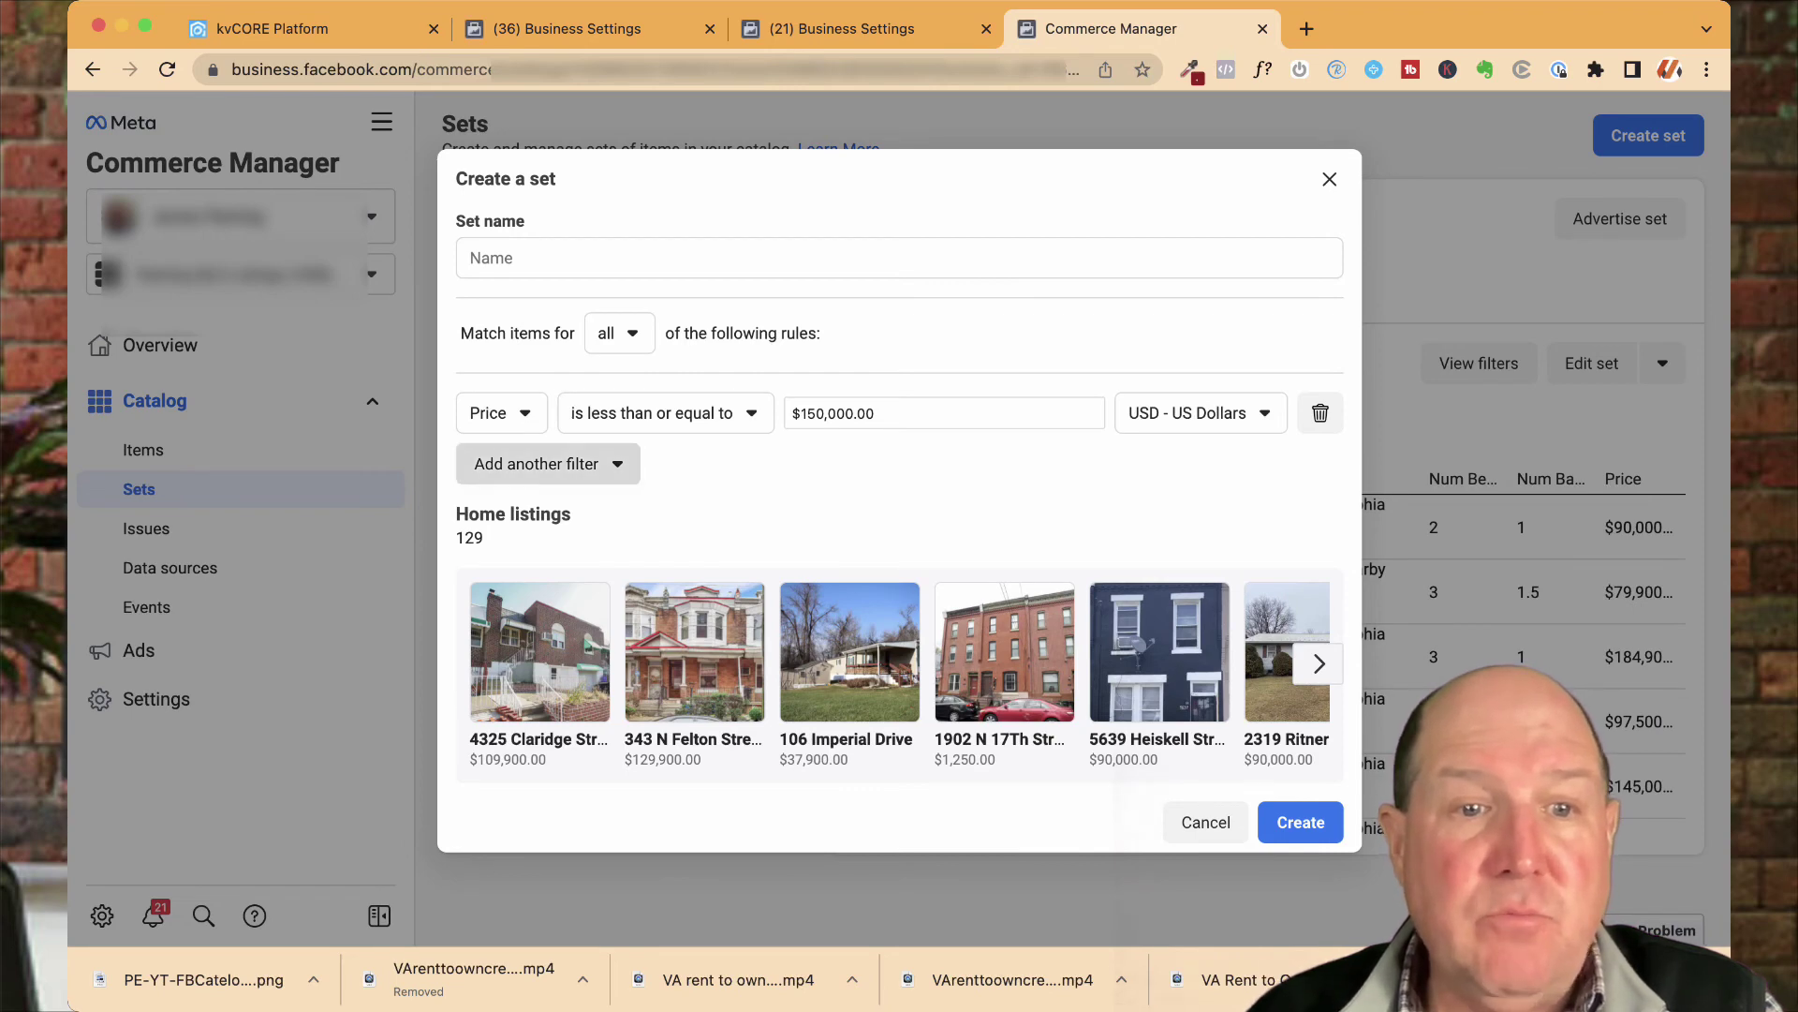
- Add a second filter rule limiting Property type to condo
left_click(548, 464)
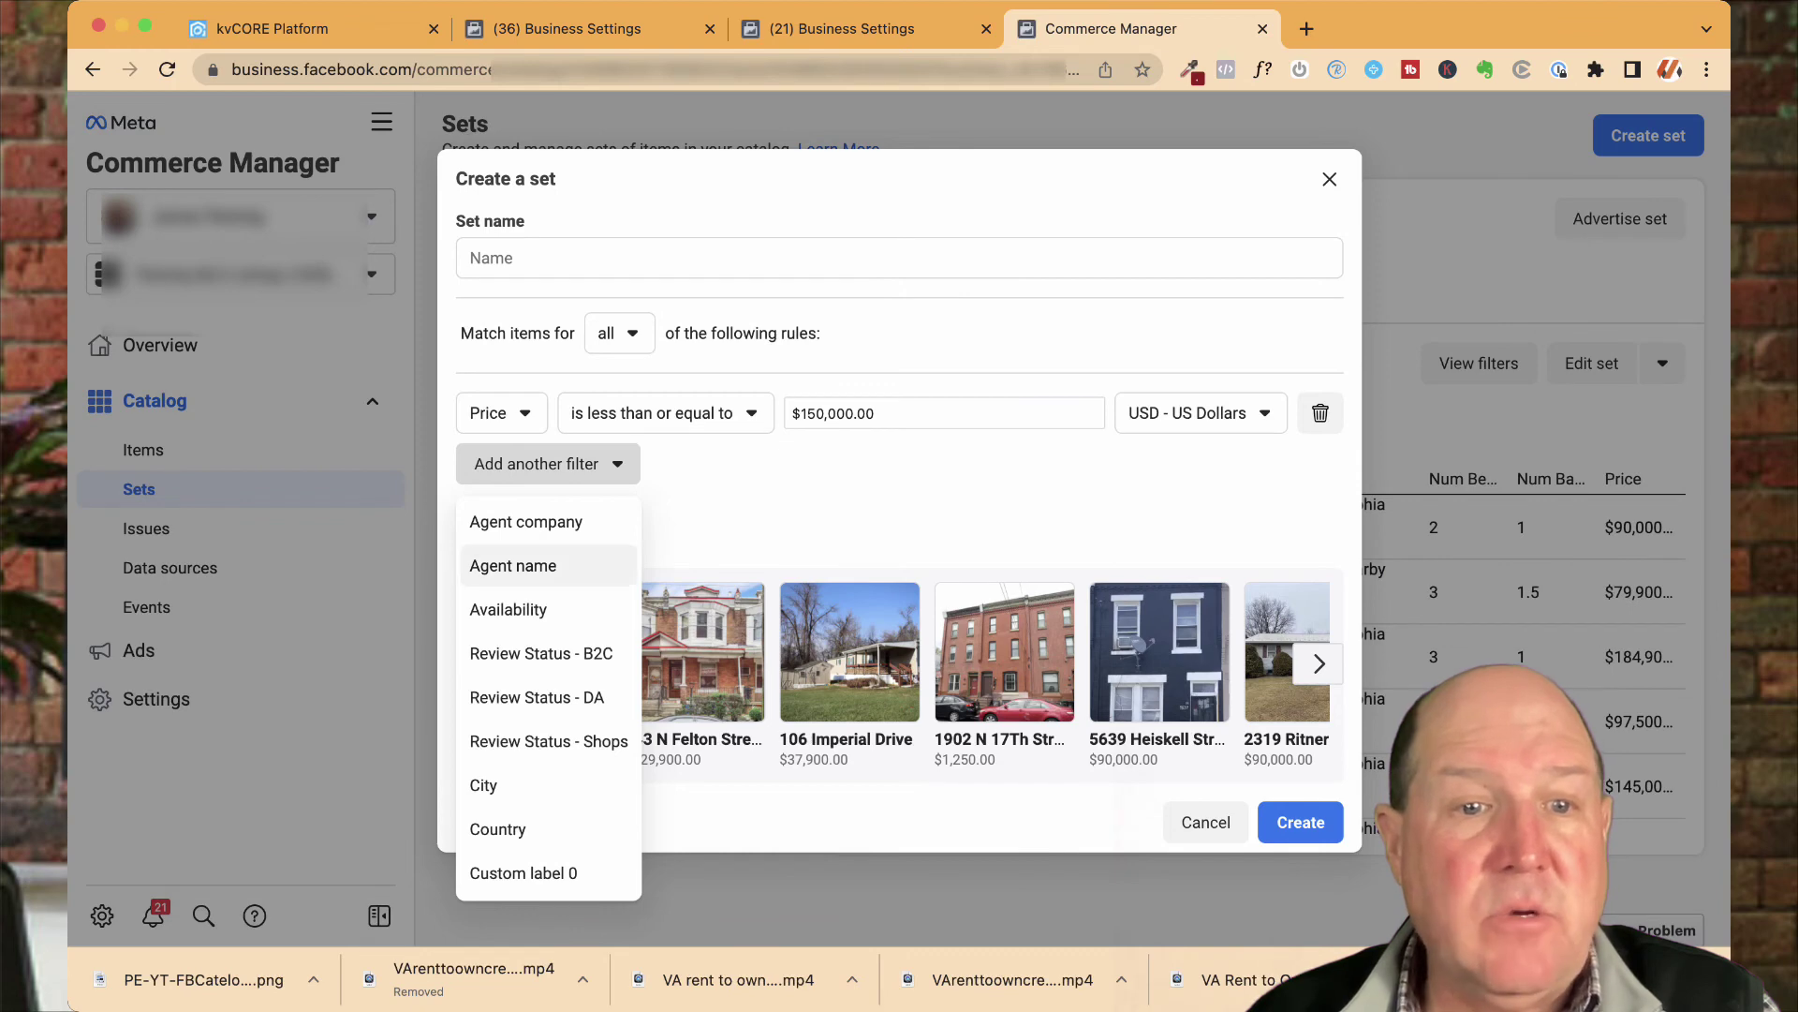
scroll(548, 562, "down", 3)
scroll(548, 533, "down", 3)
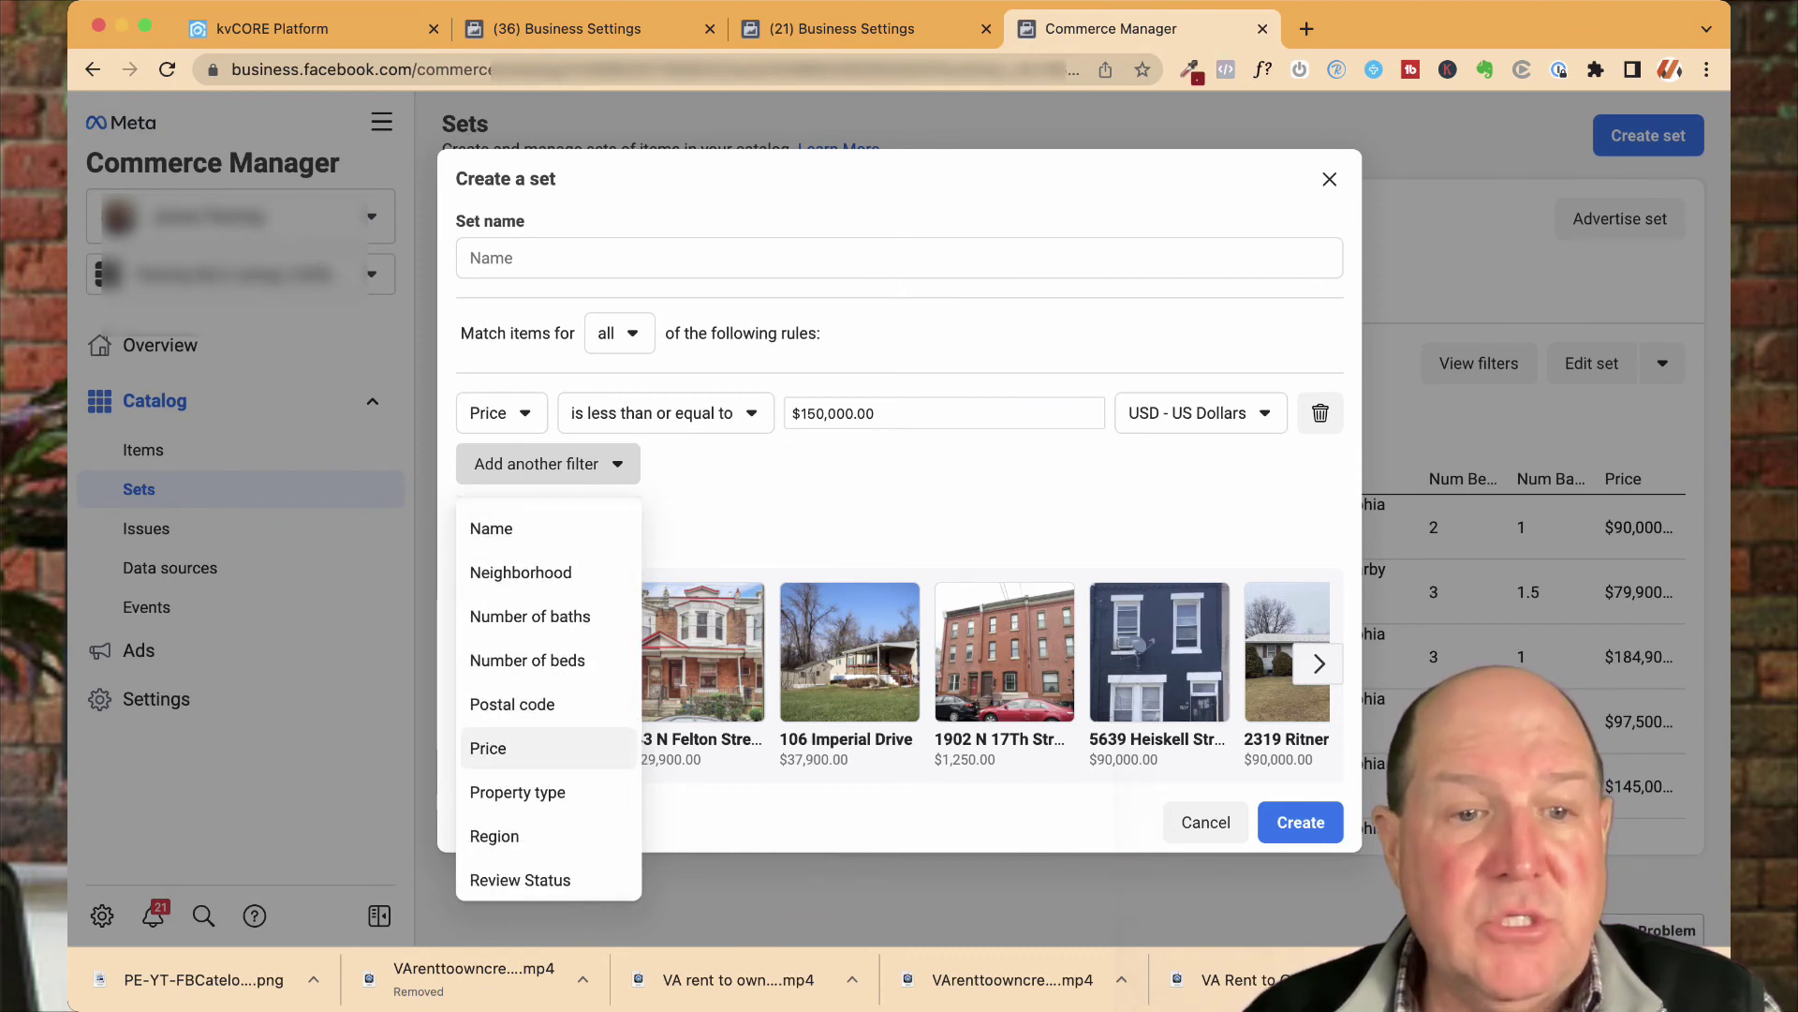
left_click(518, 792)
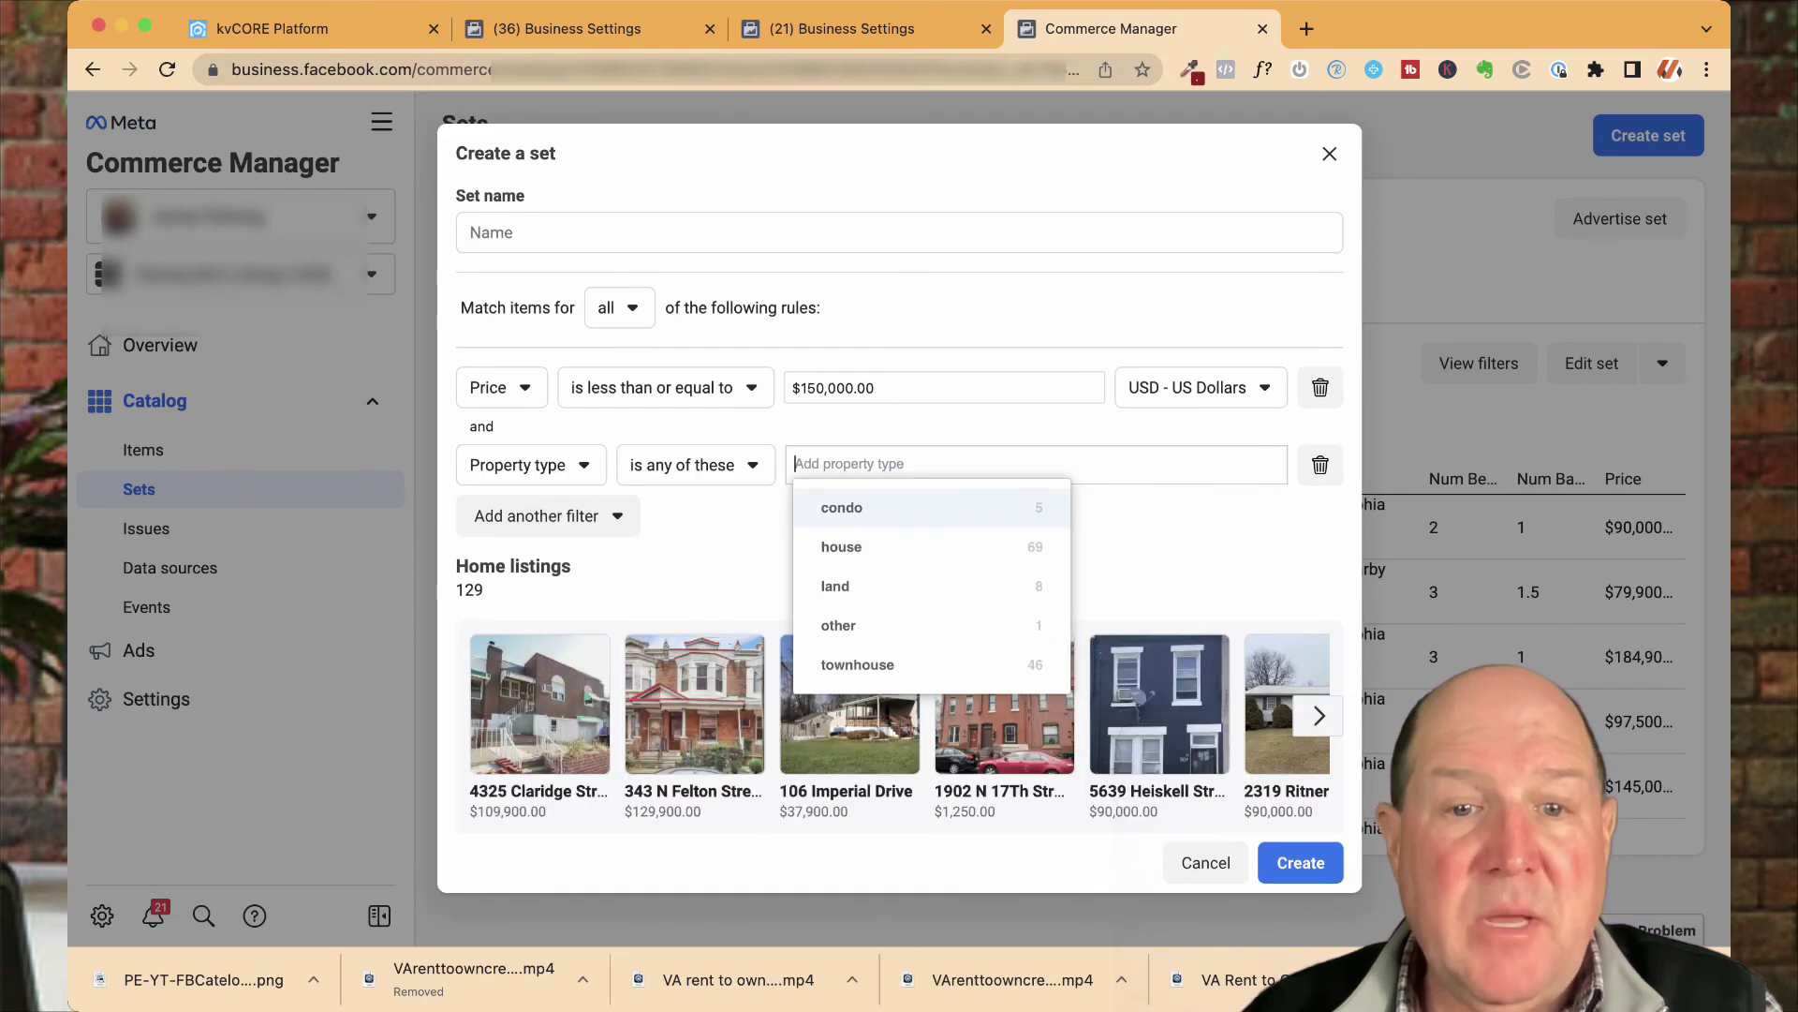
key("Down")
key("Down")
key("Down")
key("Down")
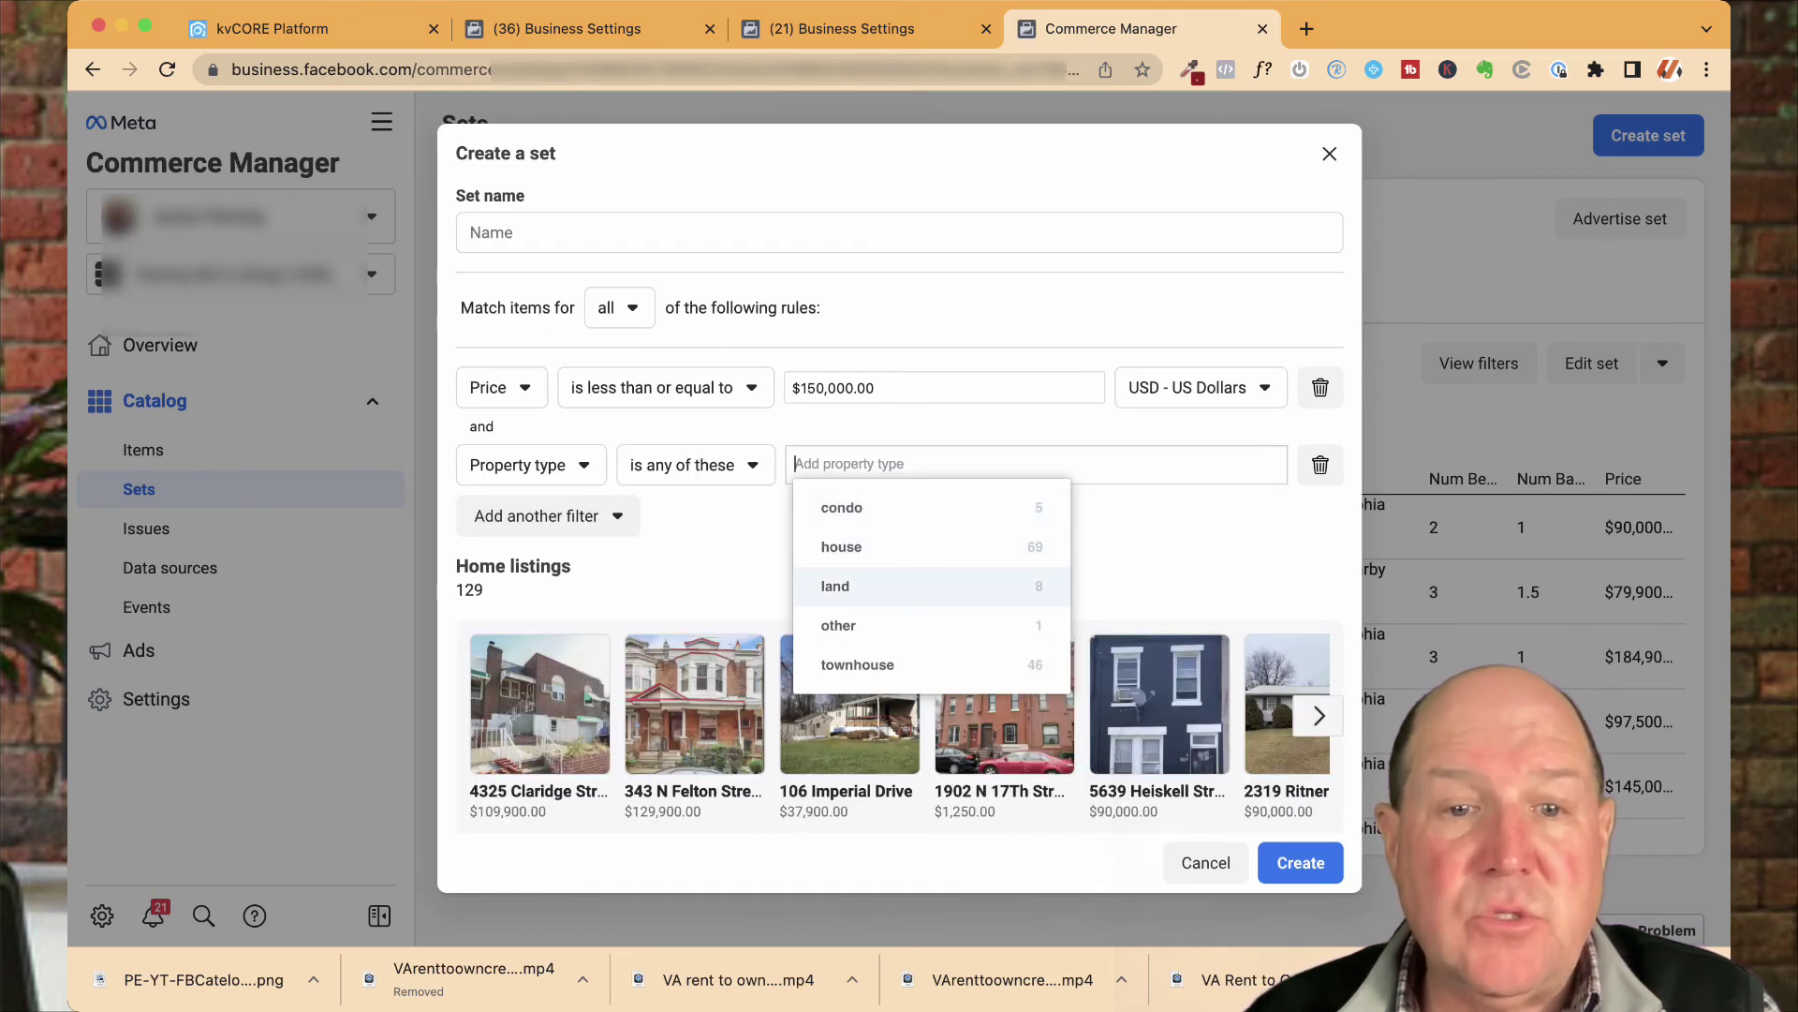
key("Up")
key("Up")
key("Up")
key("Up")
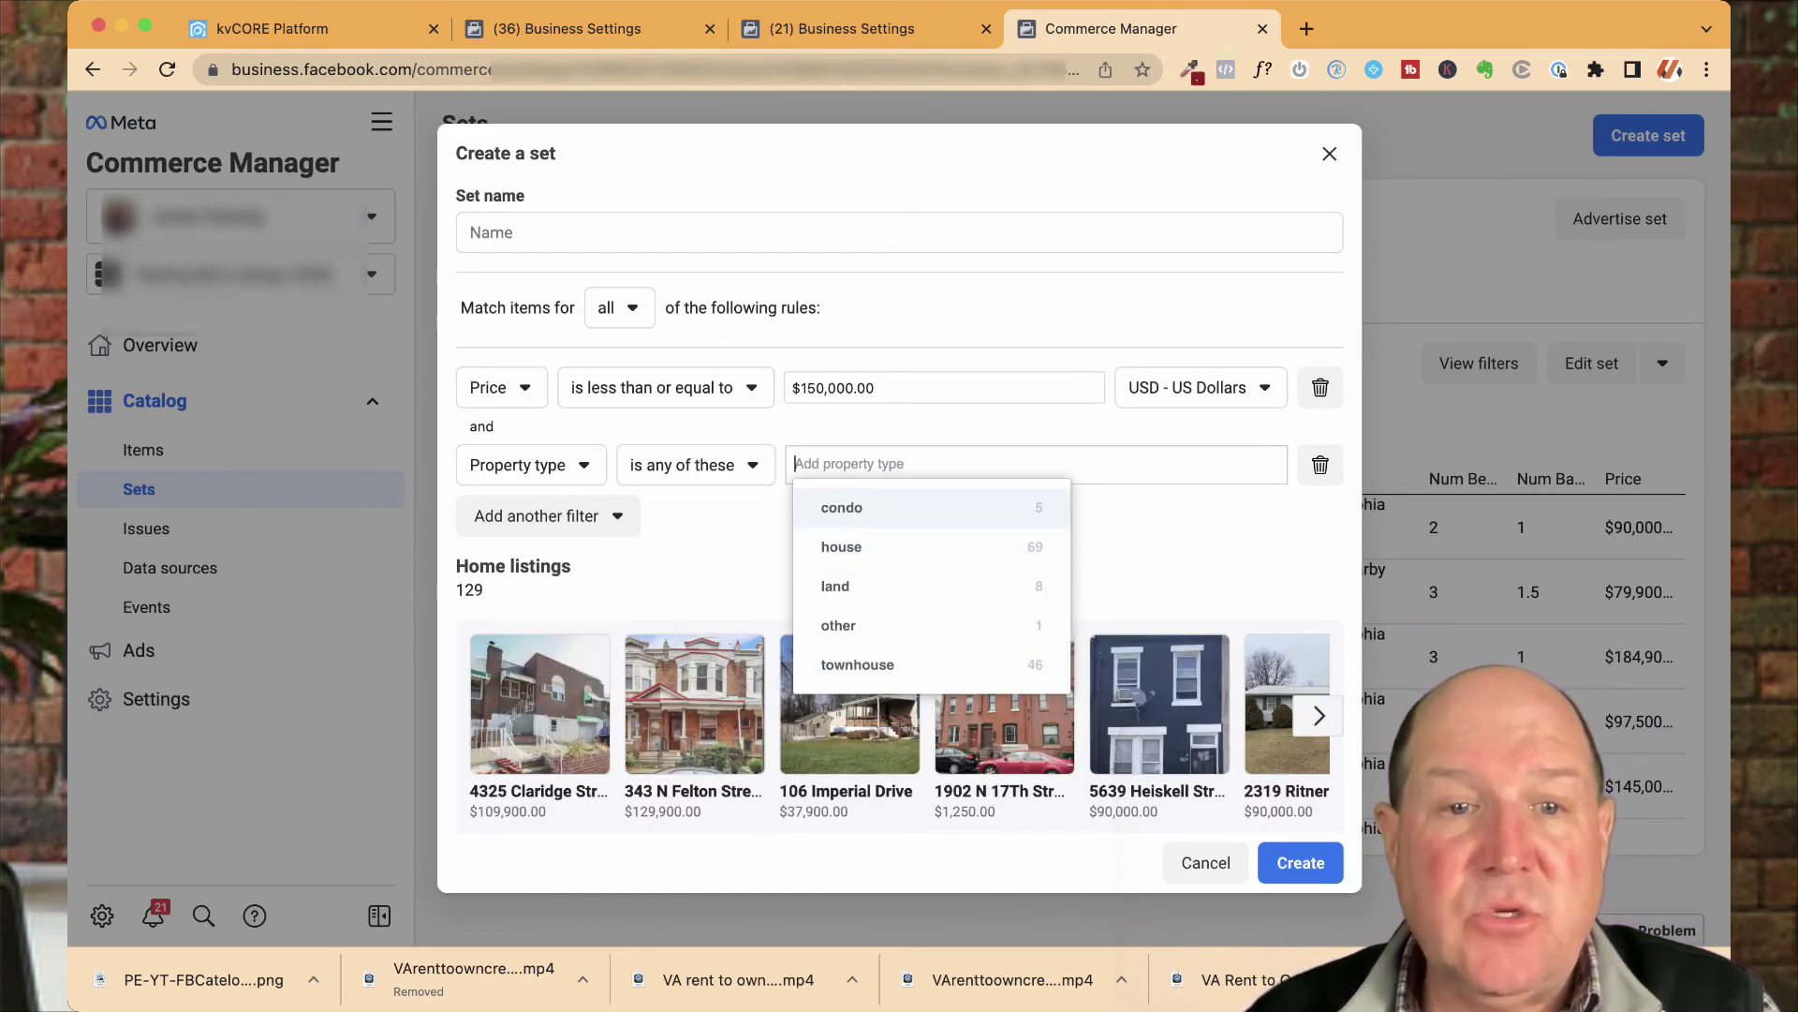
key("Return")
- Name the set 'Condo under 150k' and create it
left_click(471, 232)
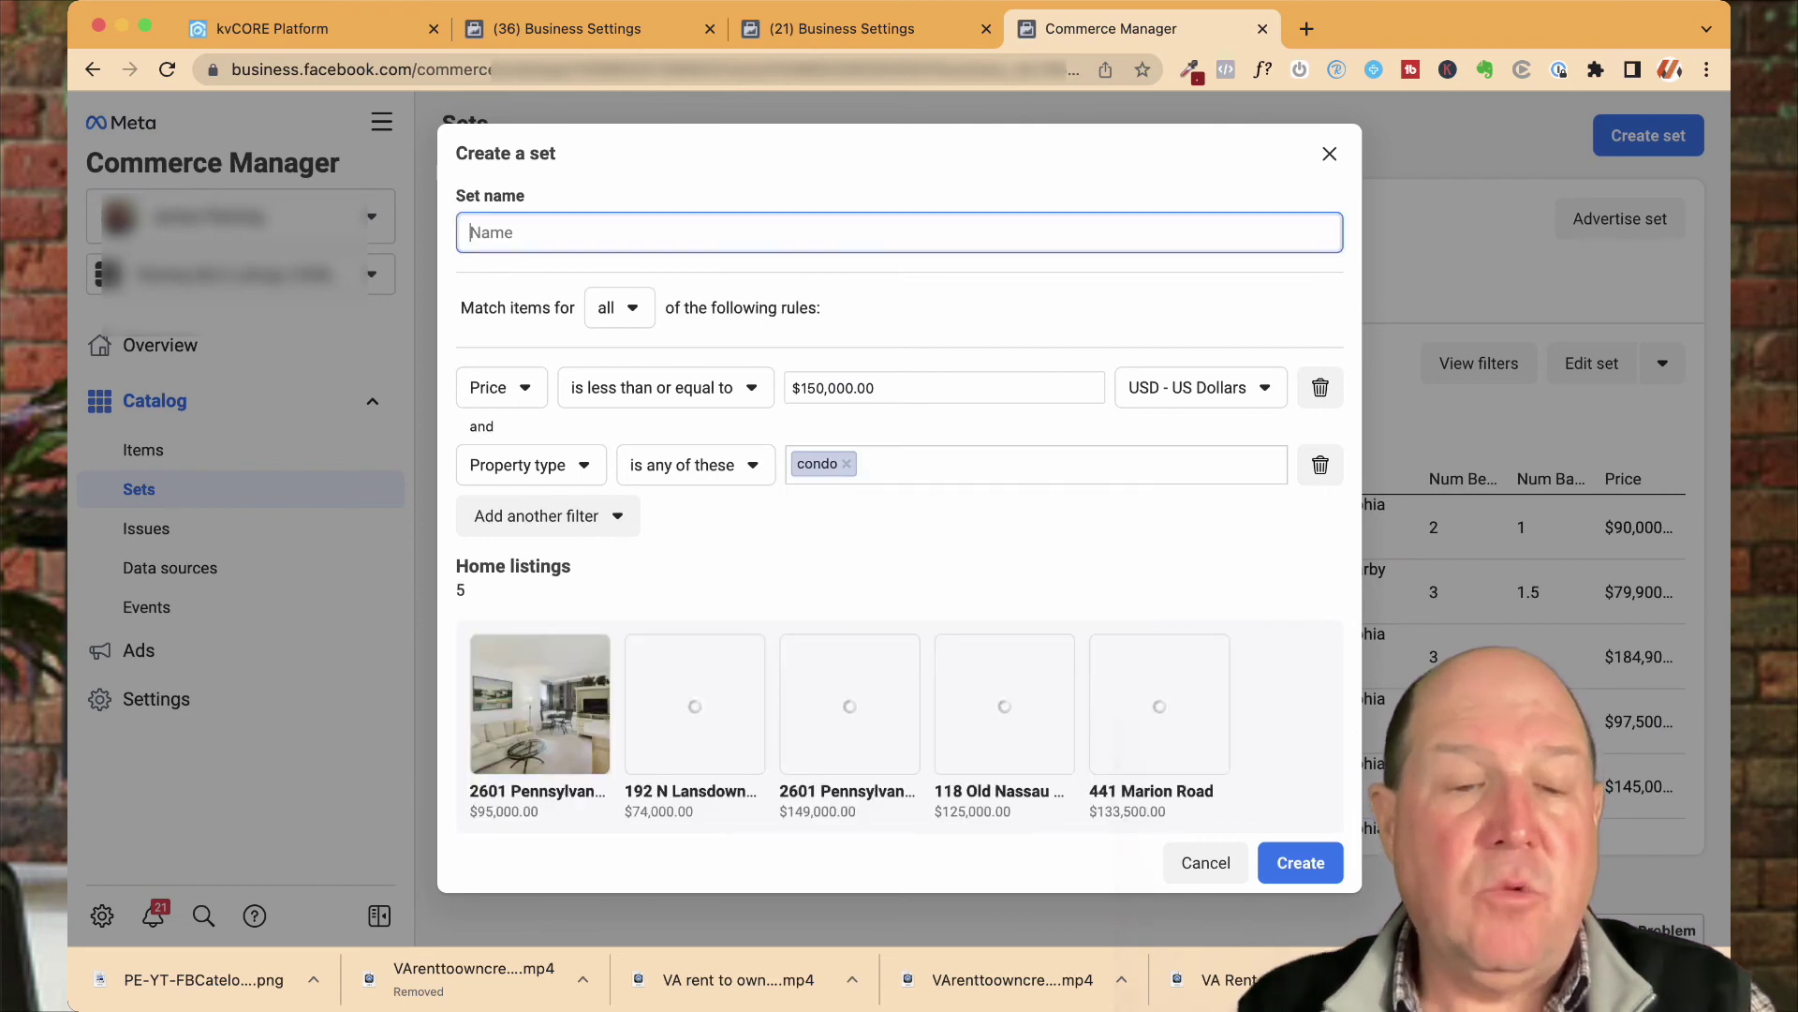
type("CON")
key("BackSpace")
key("BackSpace")
type("ondo")
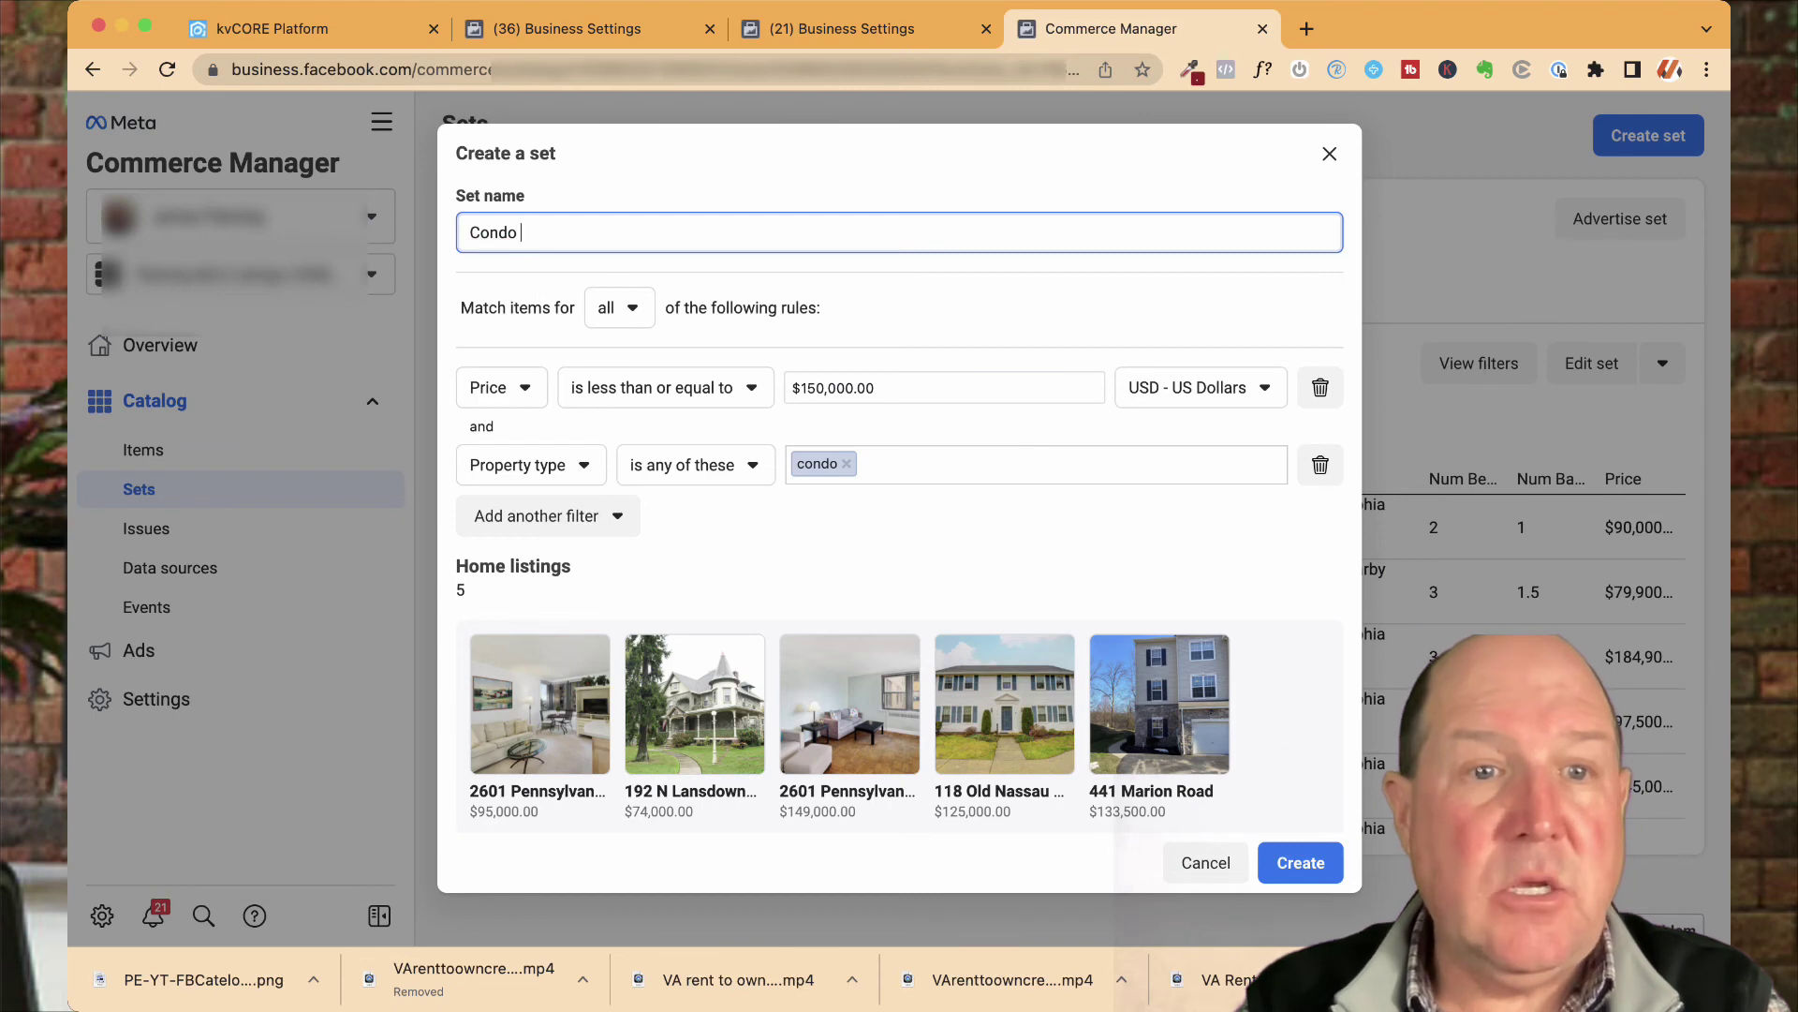
type(" under 150")
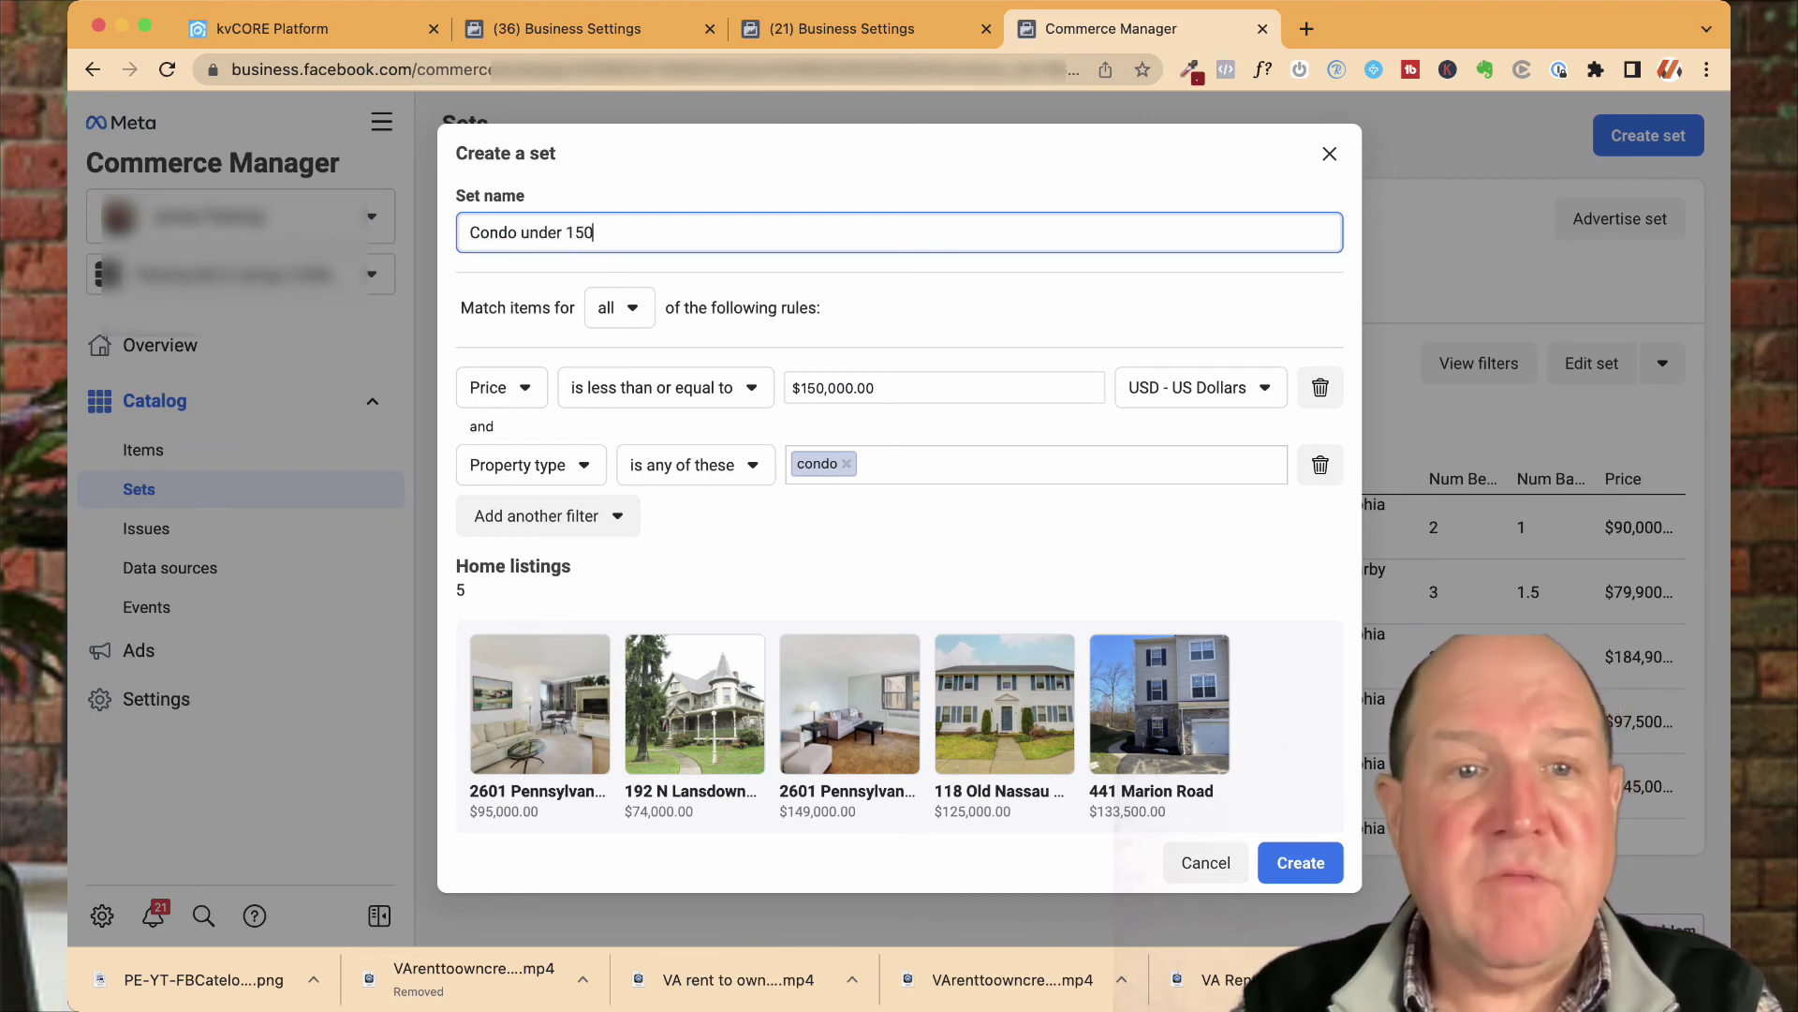
type("k")
left_click(1288, 862)
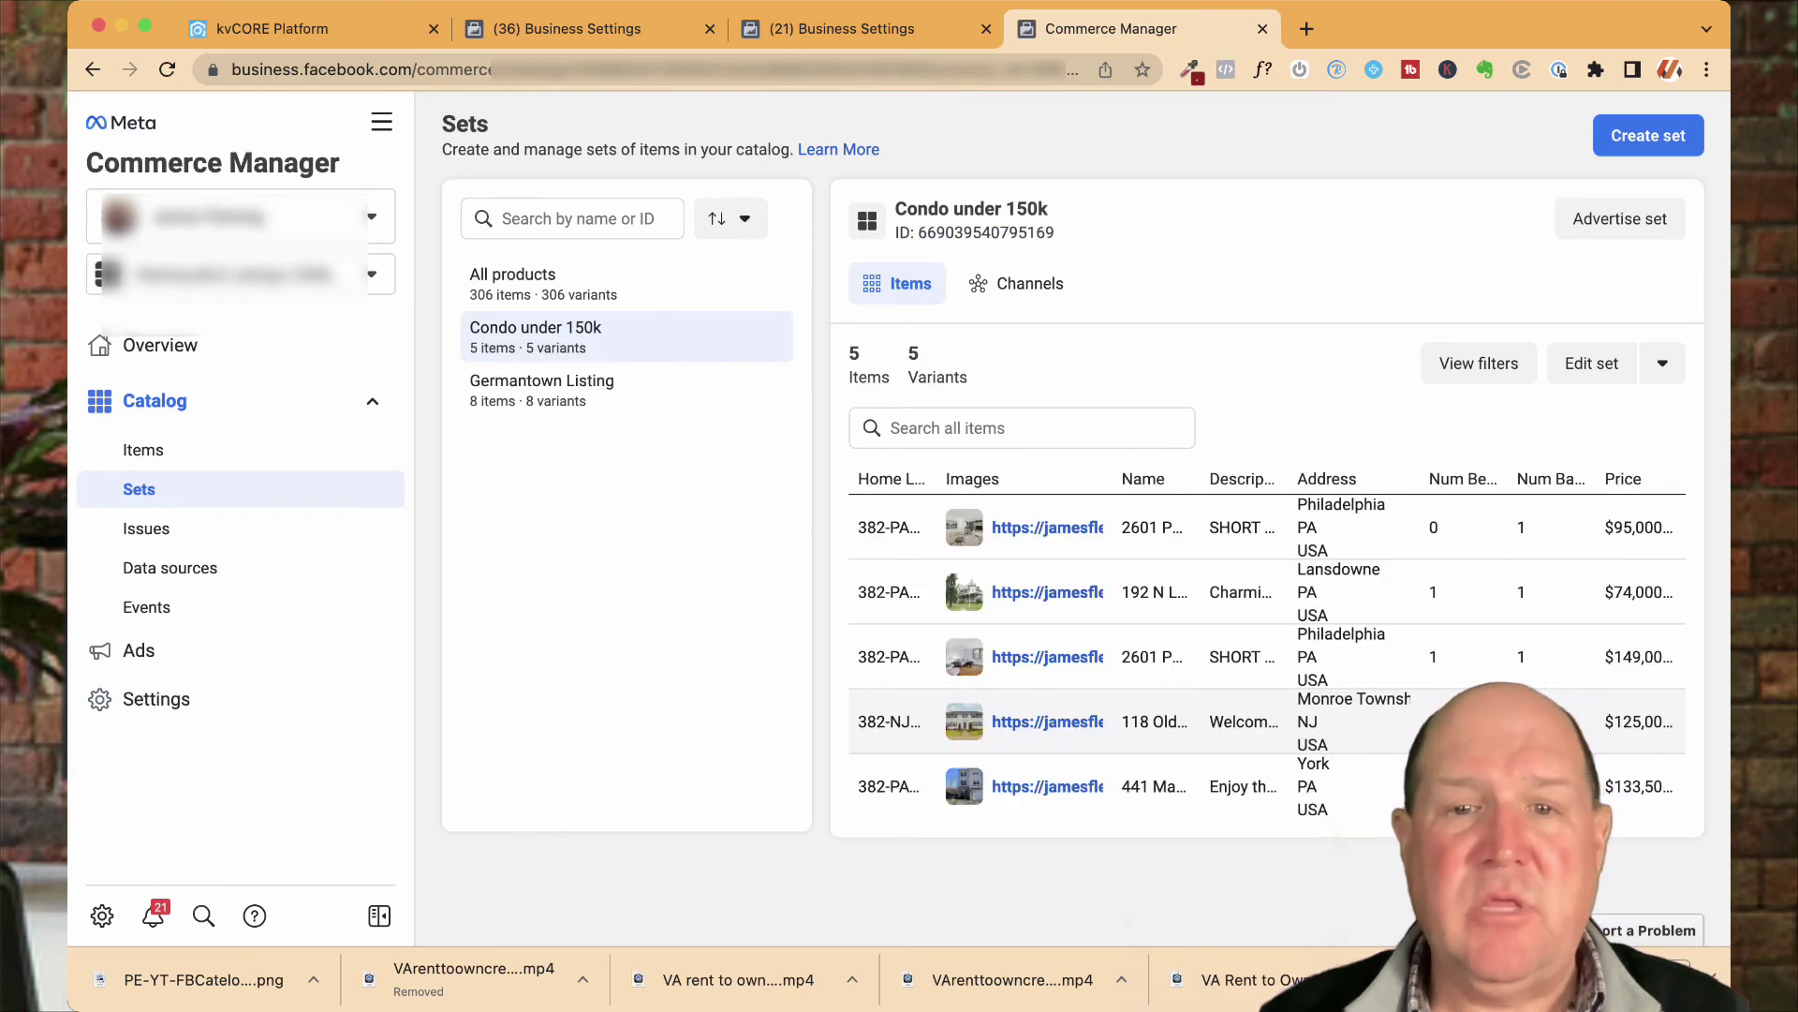